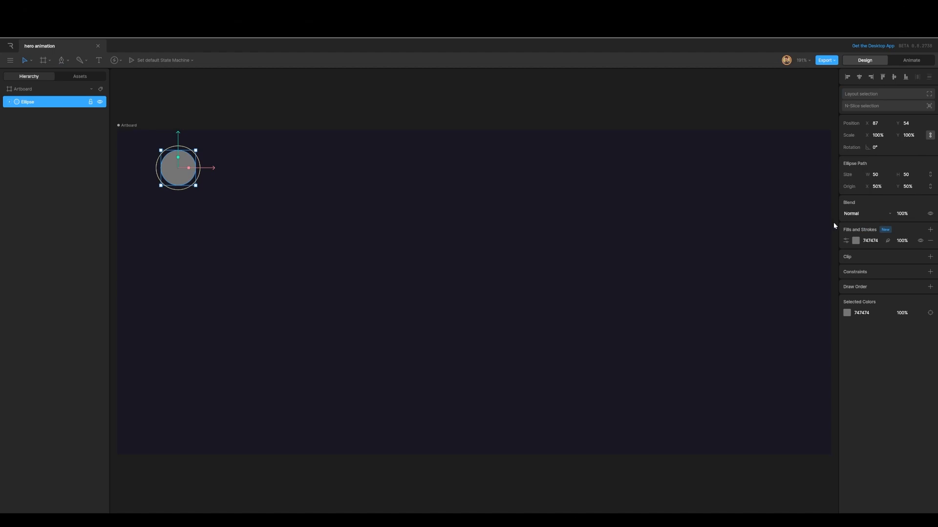
Set the ellipse's fill color to white (FFFFFF).
click(856, 241)
drag(761, 286, 751, 230)
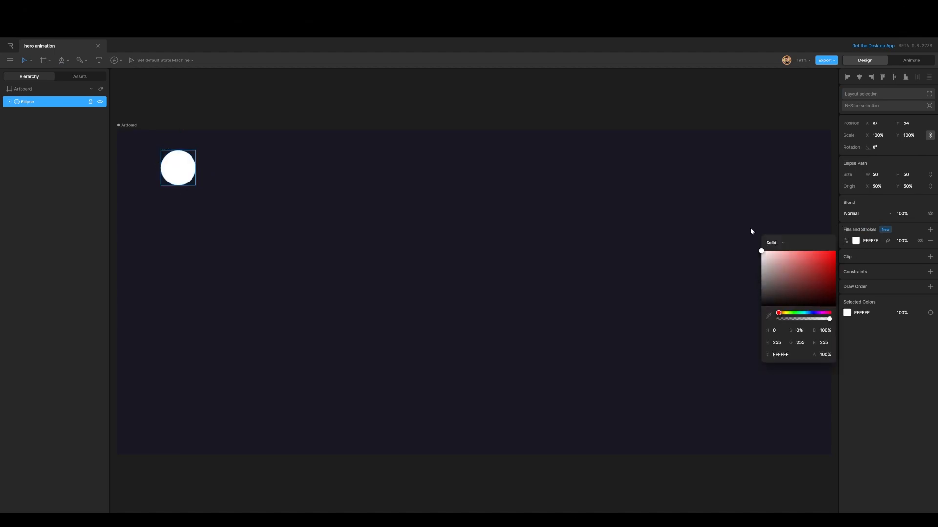
click(282, 89)
Duplicate the white circle and enable an outer feather on the lower copy's fill, accepting the Clockwise fill rule.
click(180, 170)
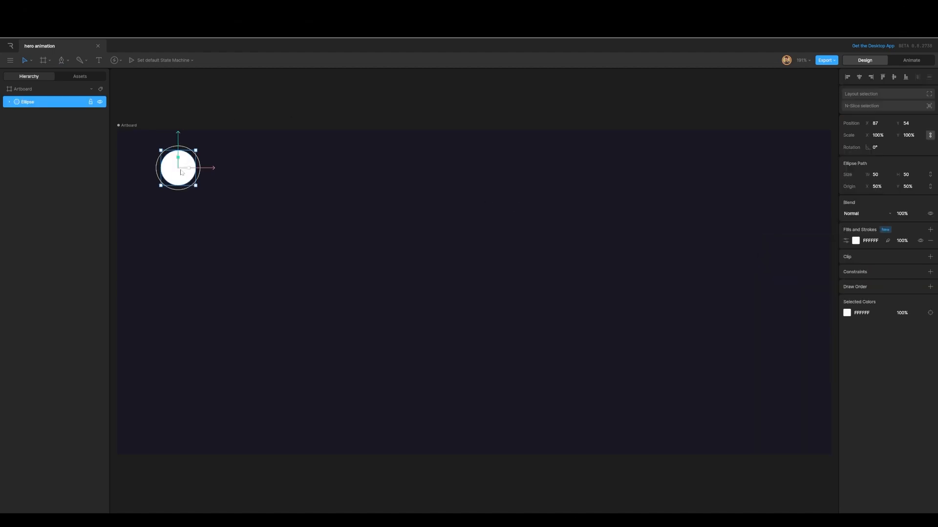
key(ctrl+d)
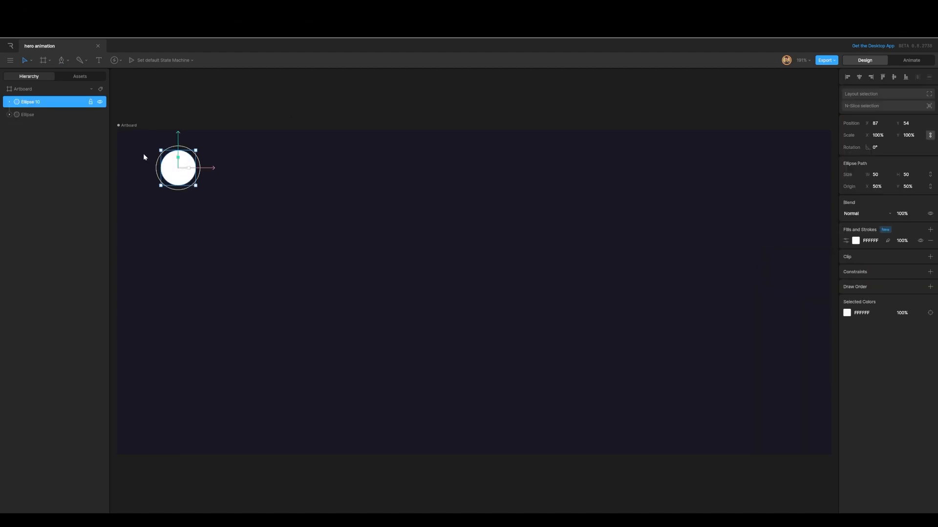
click(35, 114)
click(887, 240)
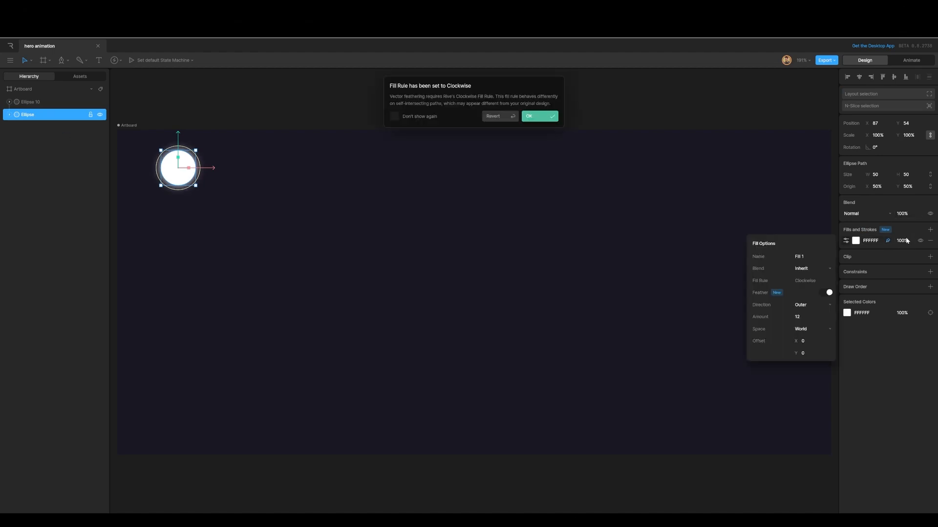
click(539, 116)
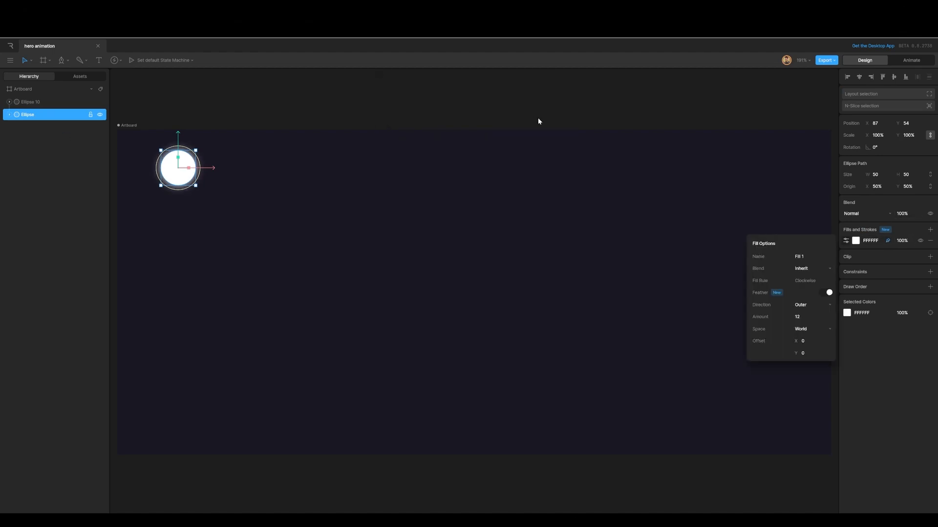
click(256, 102)
Group the two ellipses and name the group "sphere_top_s".
click(37, 113)
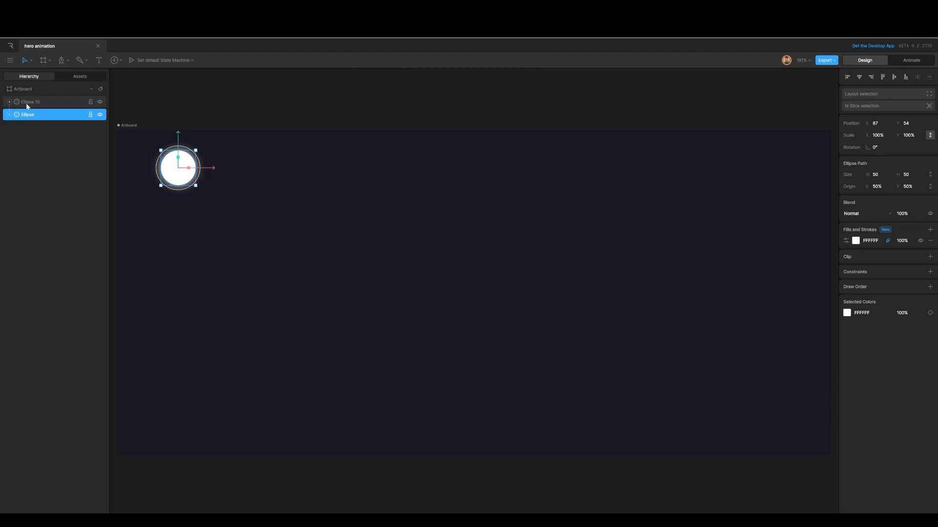
shift+click(26, 106)
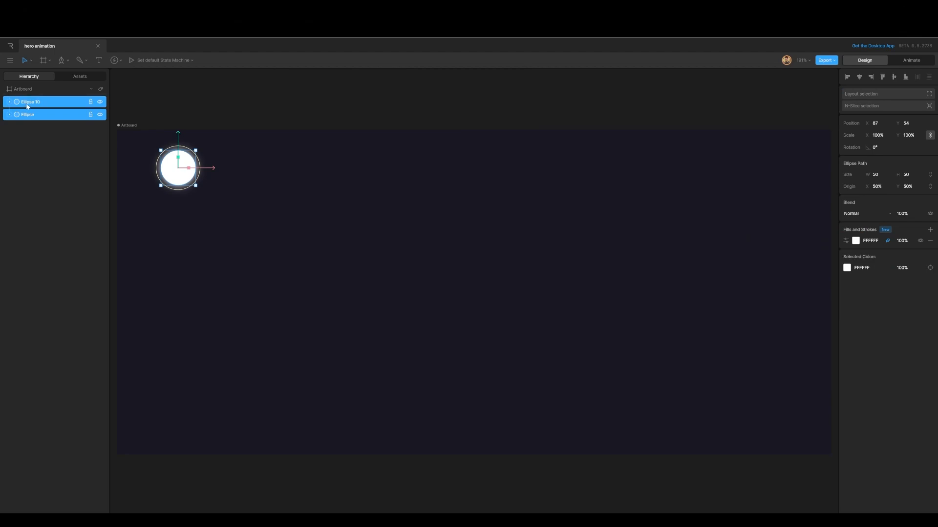
key(ctrl+g)
double_click(27, 104)
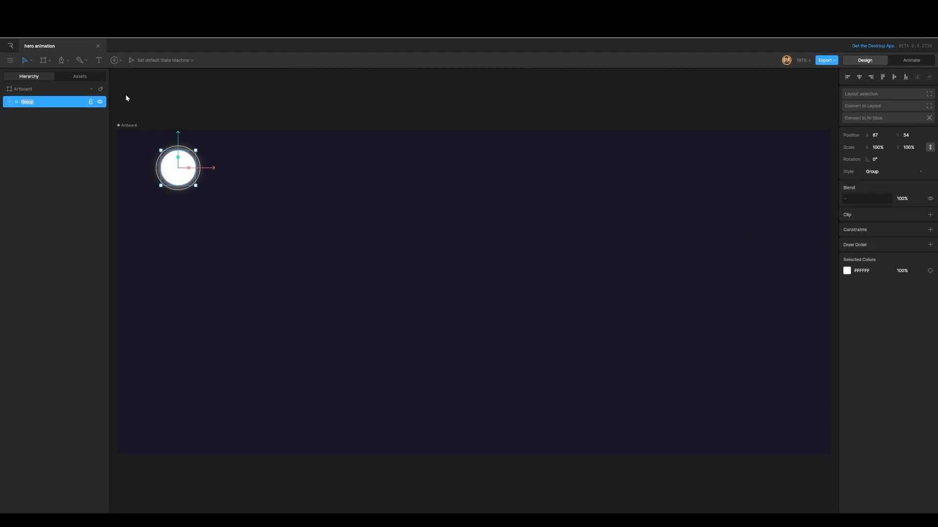
text(sphere)
text(_top_master)
click(232, 236)
Wrap the sphere group in a parent group named "sphere top master".
click(40, 103)
key(ctrl+z)
double_click(29, 102)
text(sphere top master)
click(224, 251)
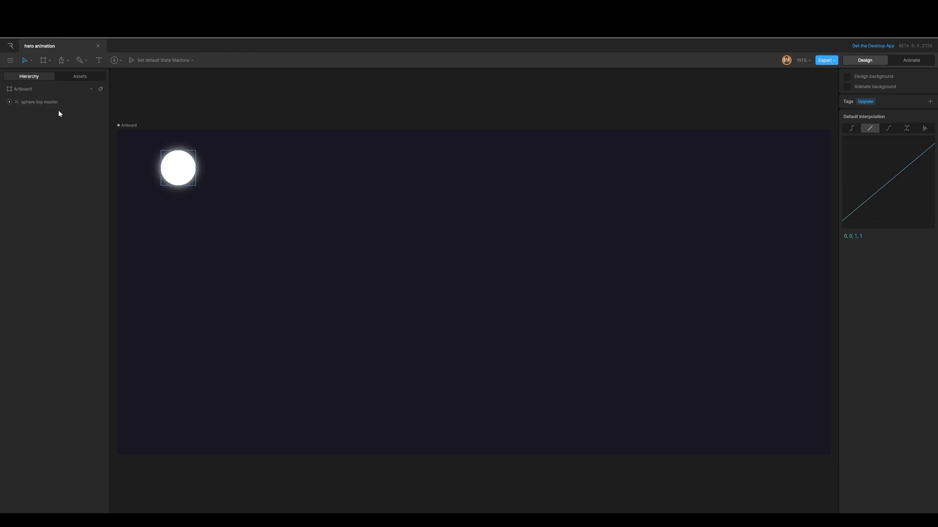
click(19, 104)
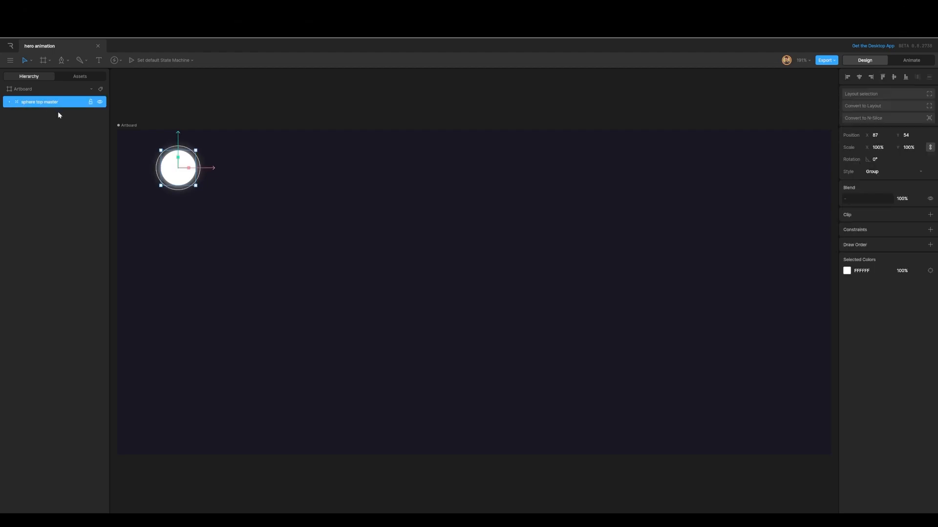
click(188, 119)
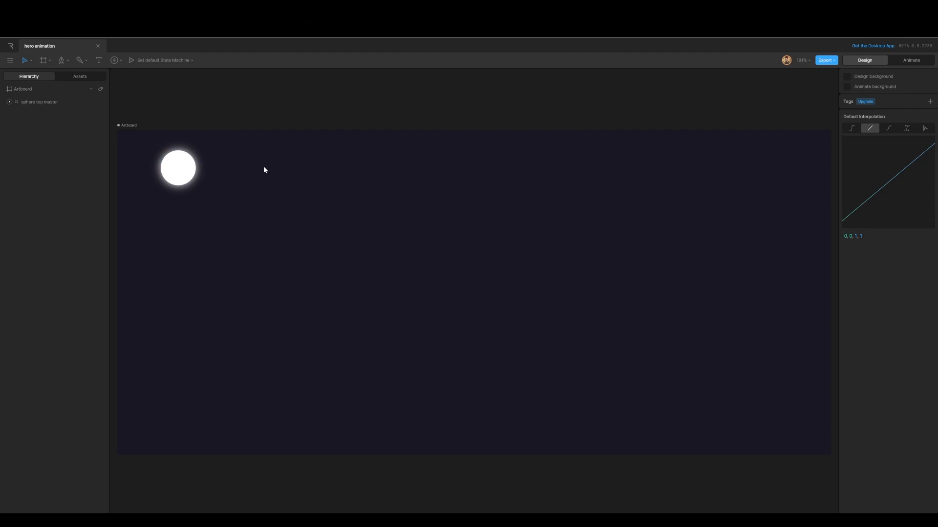
Draw a single horizontal bone about 68 long beside the sphere.
key(p)
click(264, 167)
click(312, 166)
click(311, 167)
key(v)
click(59, 102)
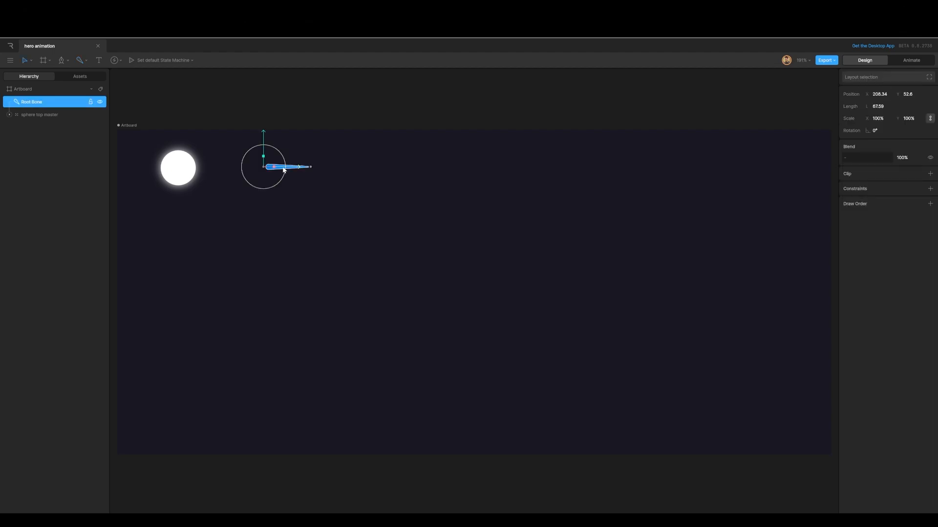
Nest the root bone inside the sphere top master group and set its position to X 0, Y 0.
click(11, 114)
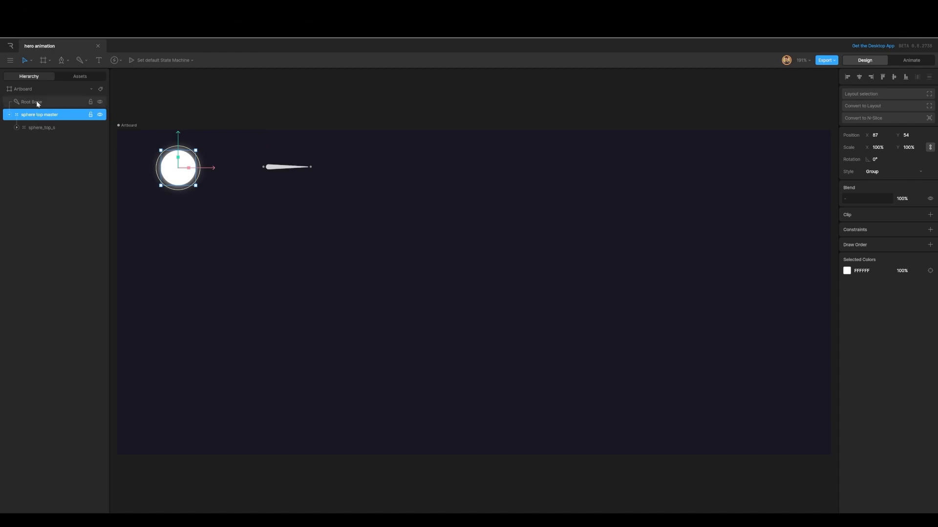
drag(37, 103, 37, 124)
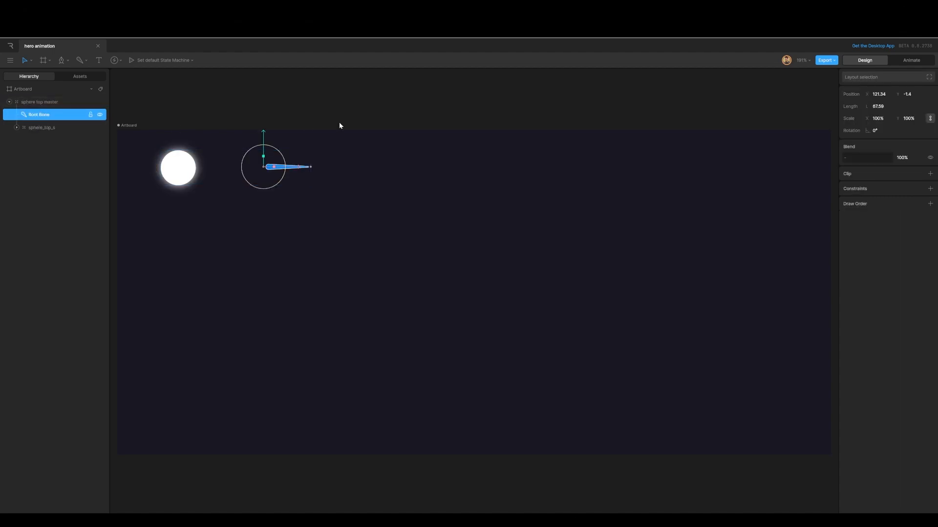
click(883, 94)
text(0)
key(Tab)
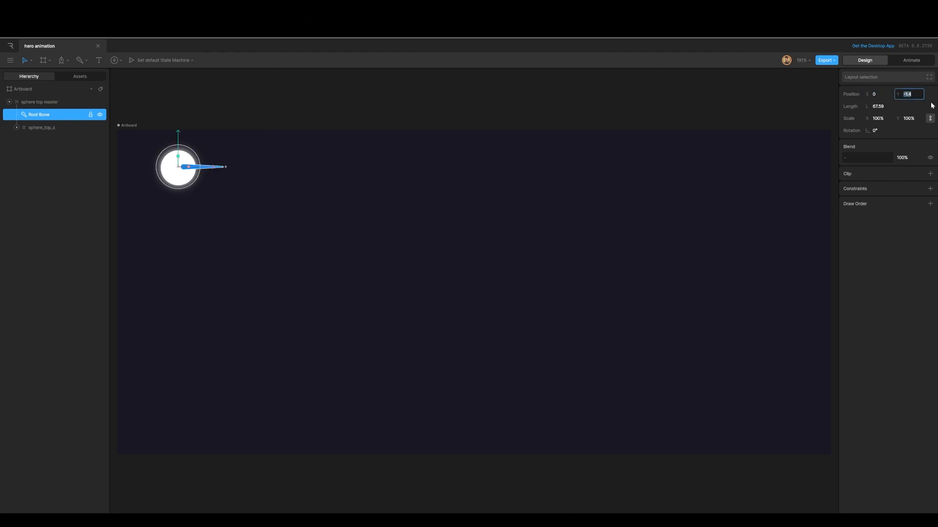
text(0)
key(Return)
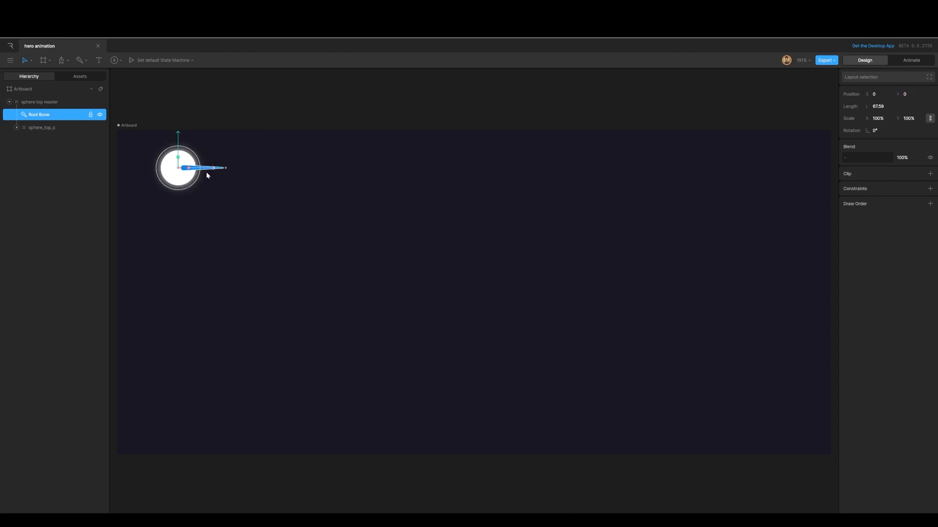
click(226, 118)
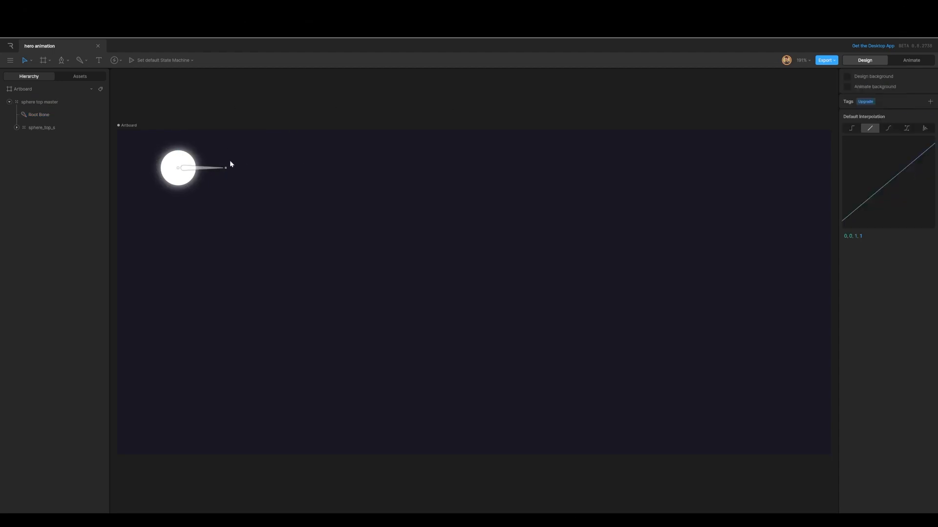
Duplicate the sphere top master group straight down to about Y 367.5 and shift the original to about Y 71.
click(10, 101)
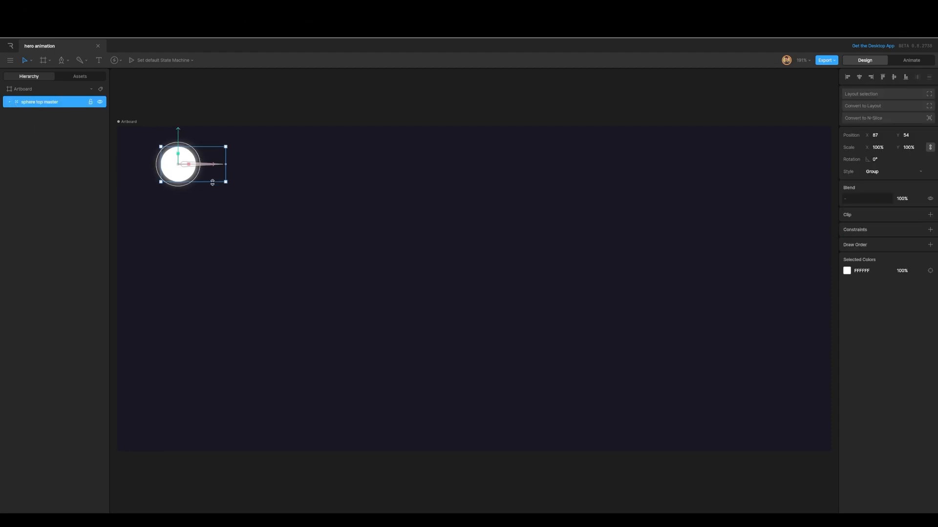
scroll(213, 182, down, 3)
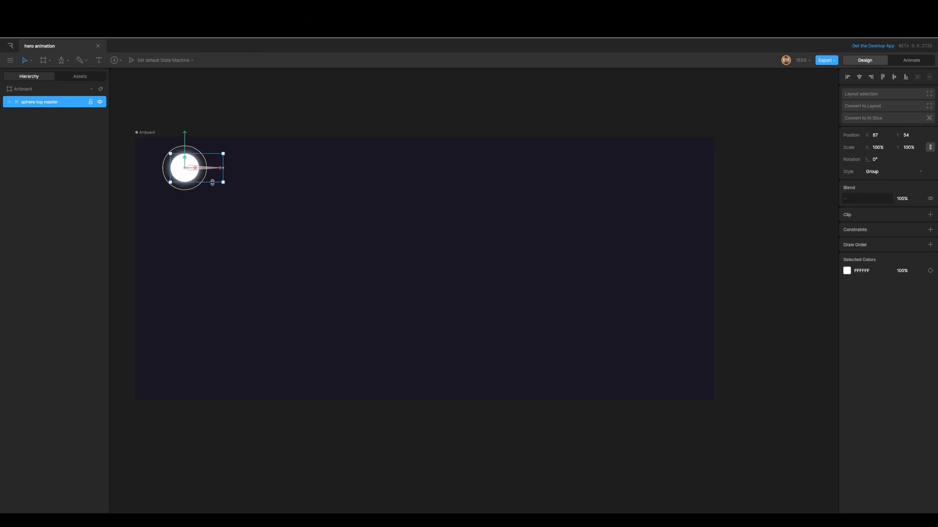
key(ctrl+d)
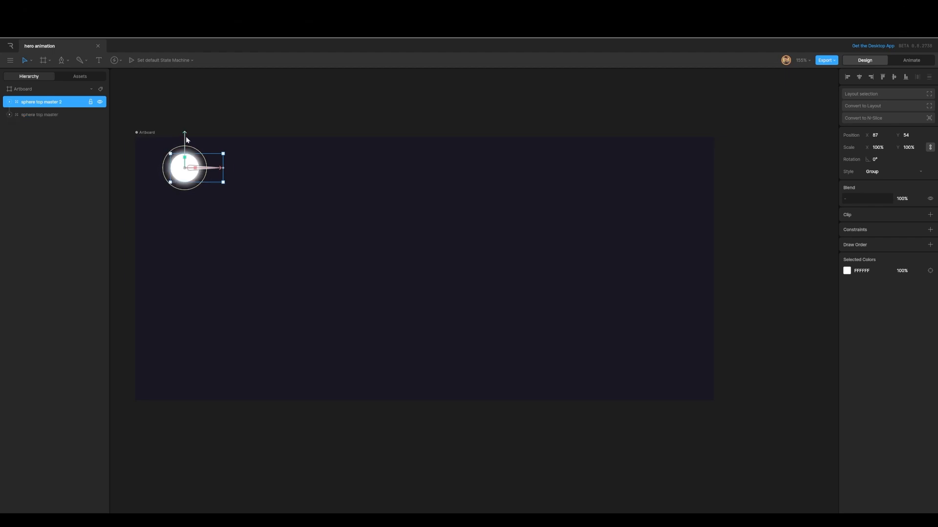
drag(185, 139, 190, 340)
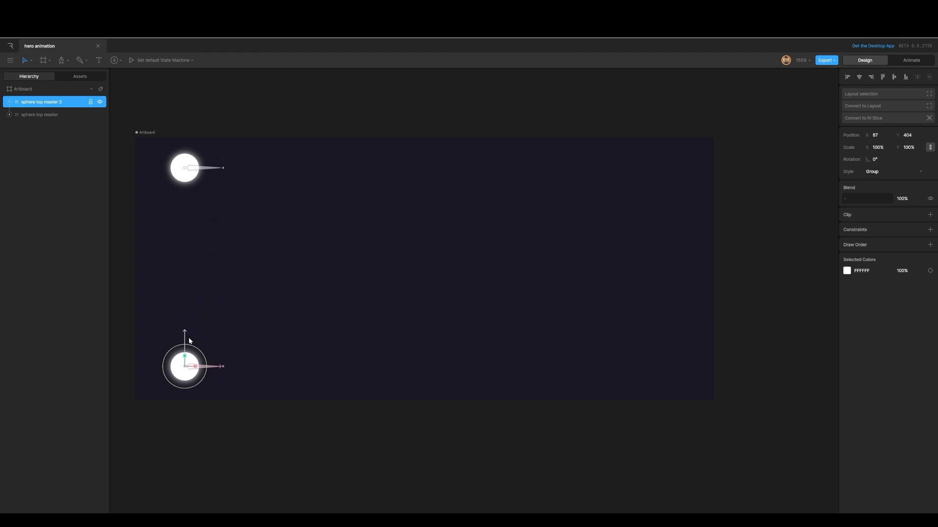
drag(189, 340, 186, 320)
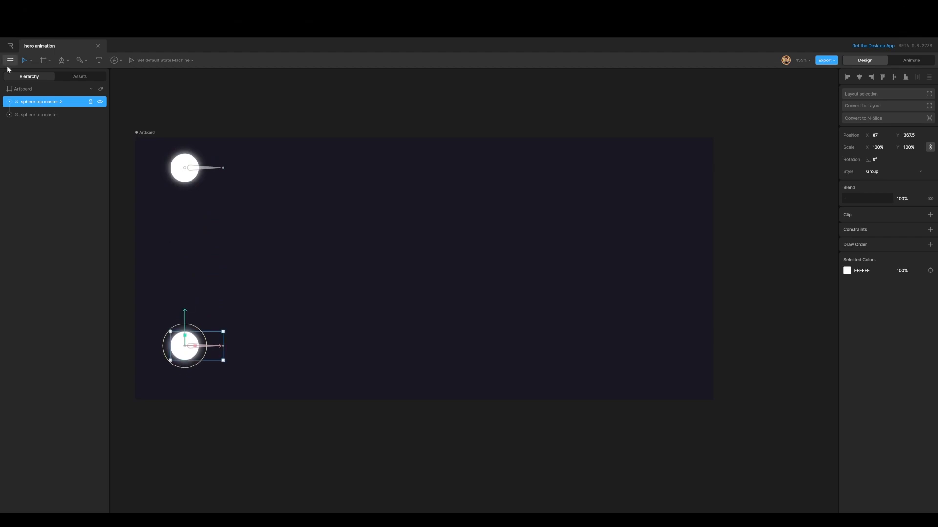
click(34, 114)
drag(185, 139, 185, 148)
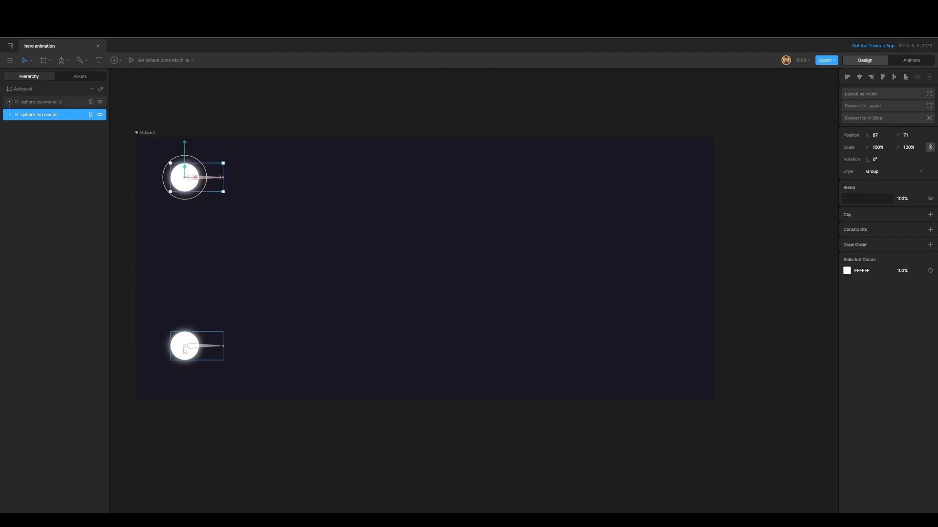
Reorder the duplicated group below the original in the hierarchy and rename it "sphere tbottom master".
click(41, 101)
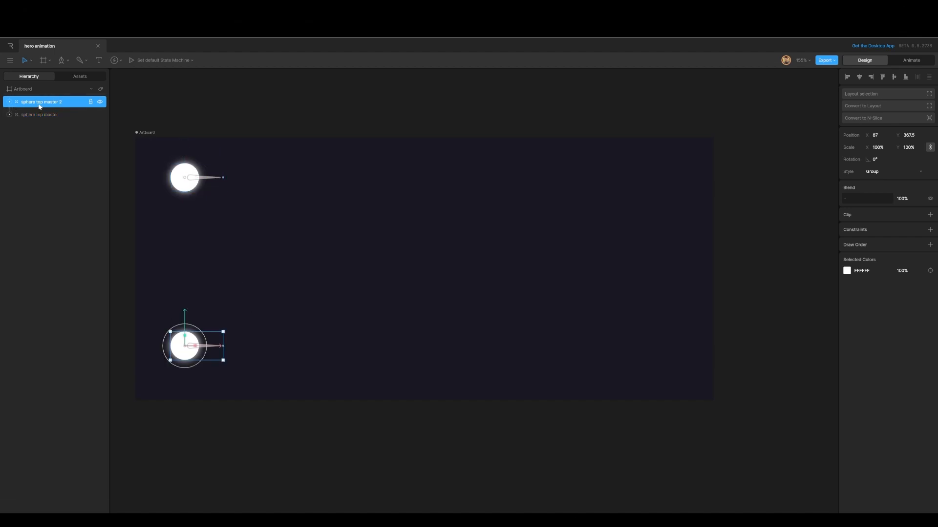
mouse_move(41, 104)
mouse_down()
mouse_move(38, 126)
mouse_move(38, 118)
mouse_up()
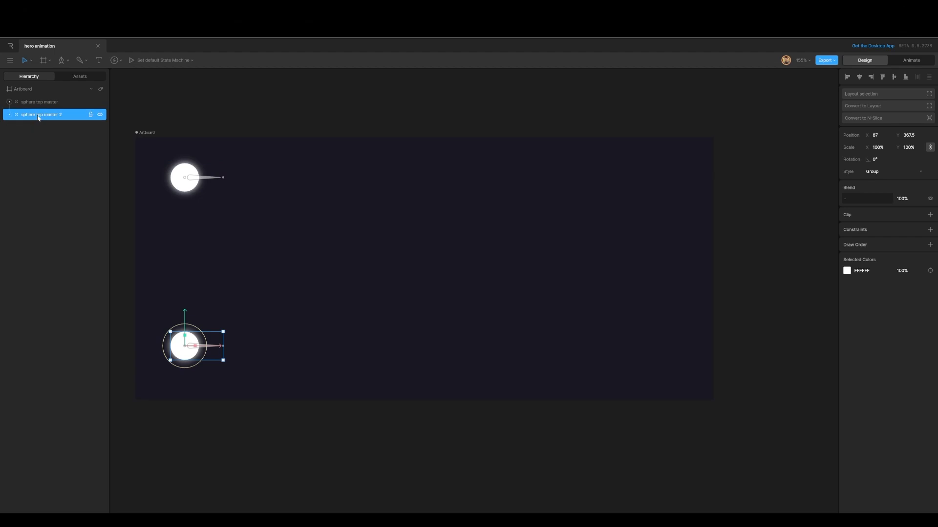
double_click(40, 114)
click(41, 114)
drag(62, 114, 37, 114)
text(bottom master)
click(250, 247)
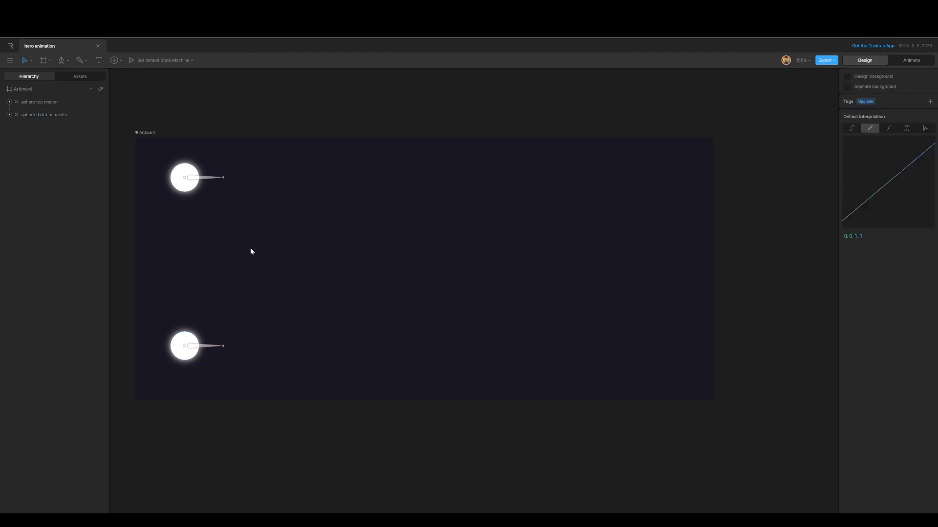
Recolor the lower sphere group to blue (6172E3).
click(31, 113)
click(847, 270)
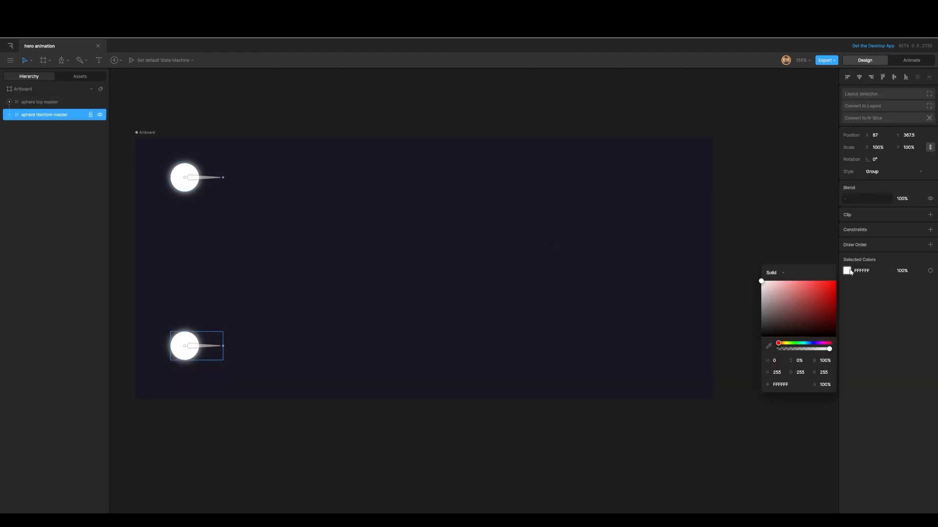
drag(782, 345, 812, 343)
drag(780, 285, 804, 287)
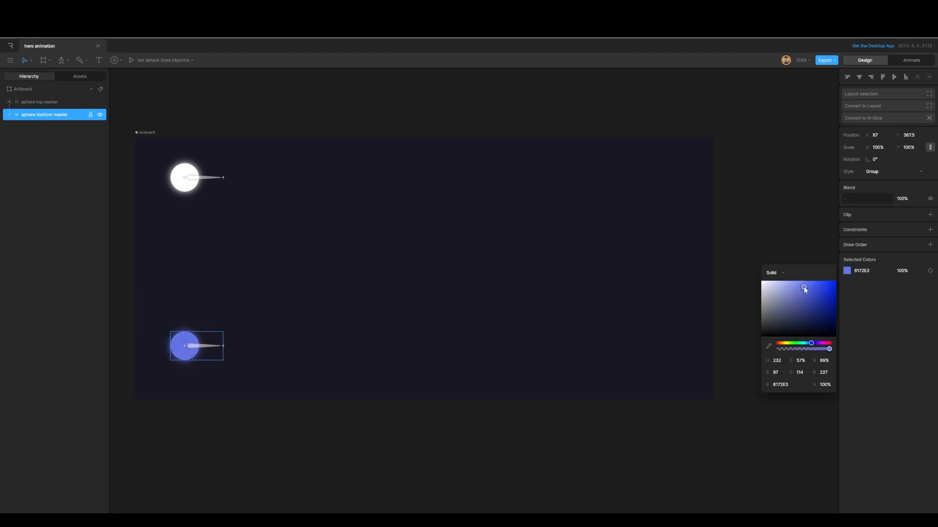
click(448, 106)
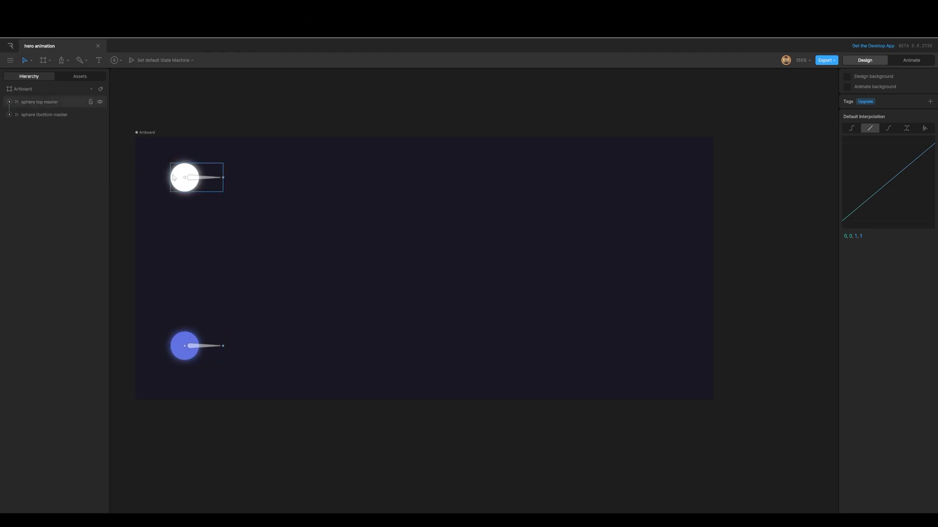
Draw a straight two-point path with the Pen tool from the upper sphere's center to the lower sphere's center.
key(p)
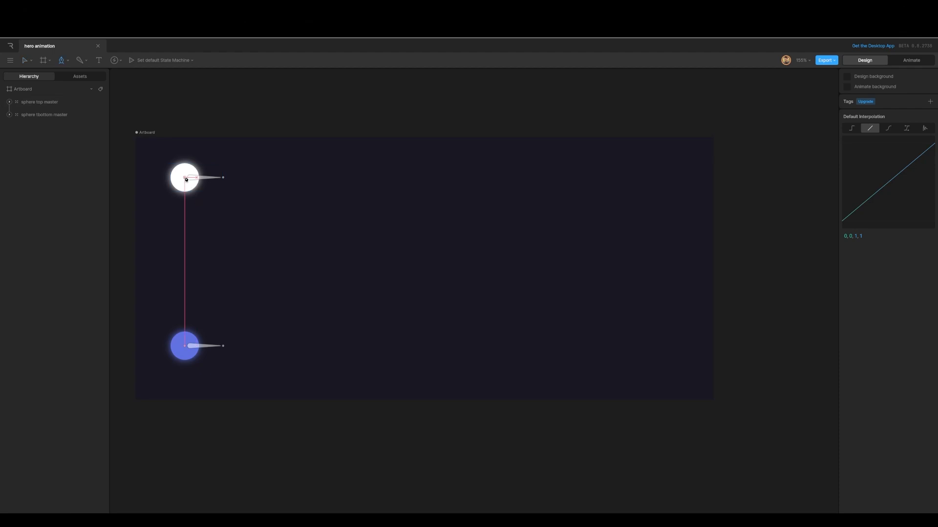
click(186, 178)
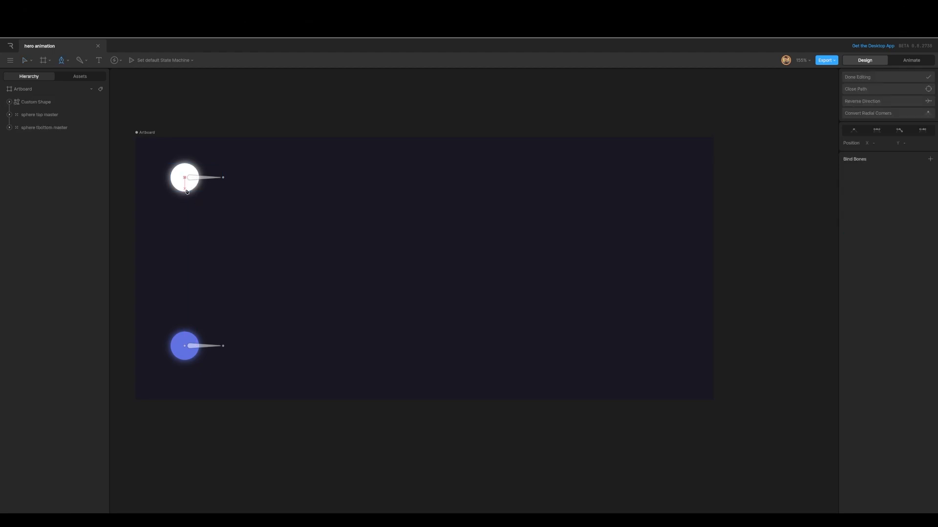
click(175, 348)
key(Escape)
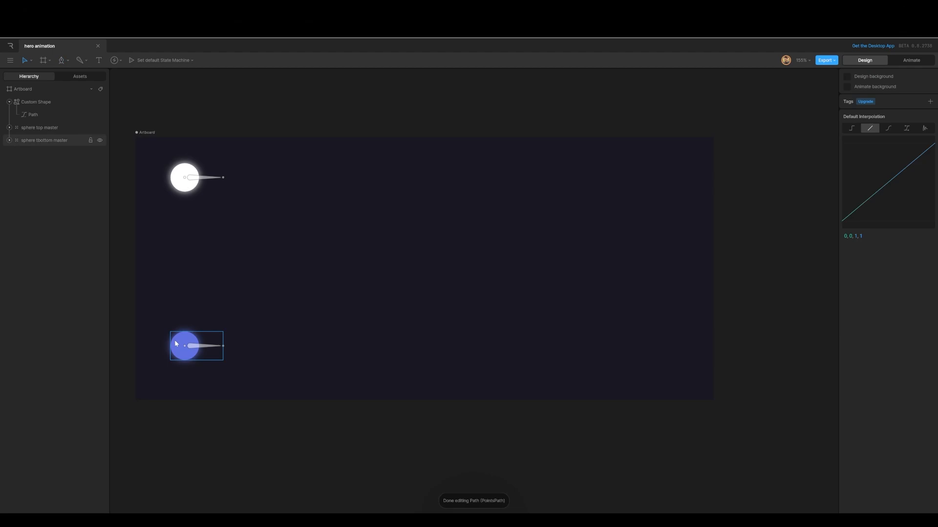
Replace the connecting shape's fill with a white (FFFFFF) stroke of thickness 1.
click(33, 104)
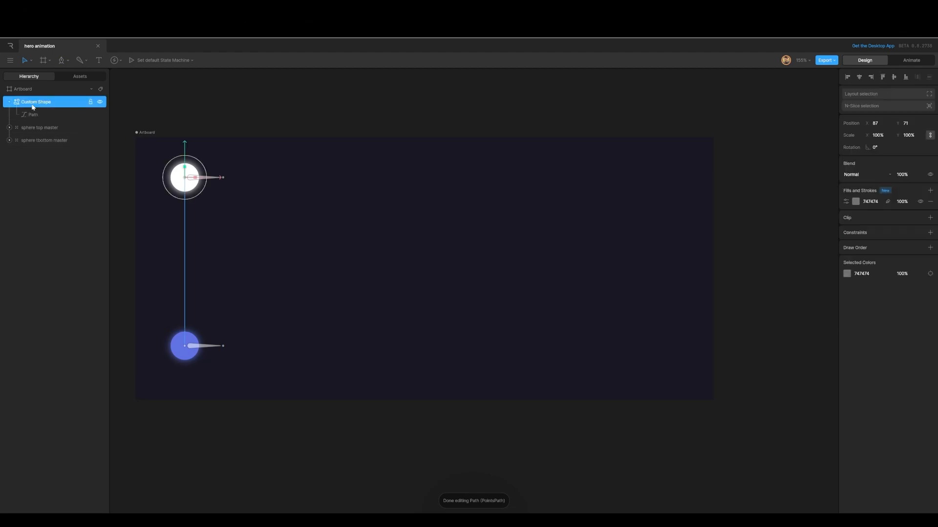
click(931, 202)
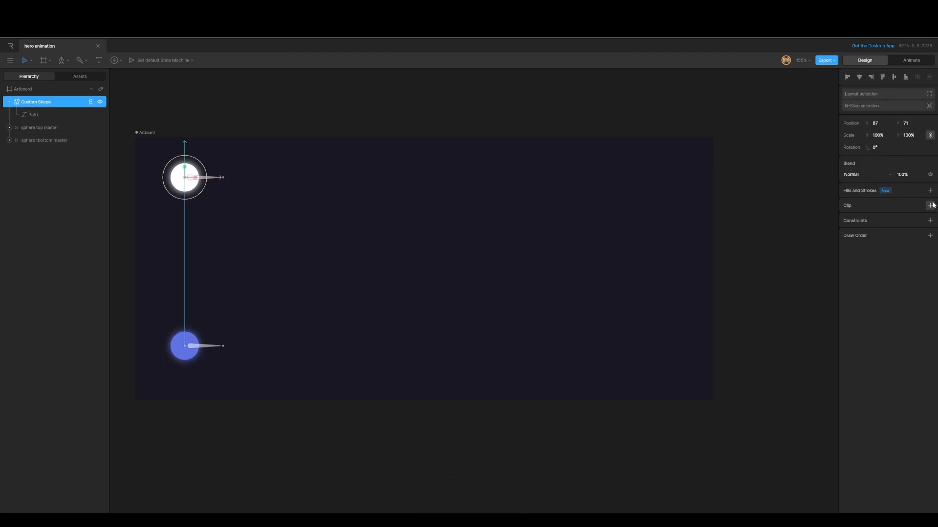
click(930, 192)
click(921, 219)
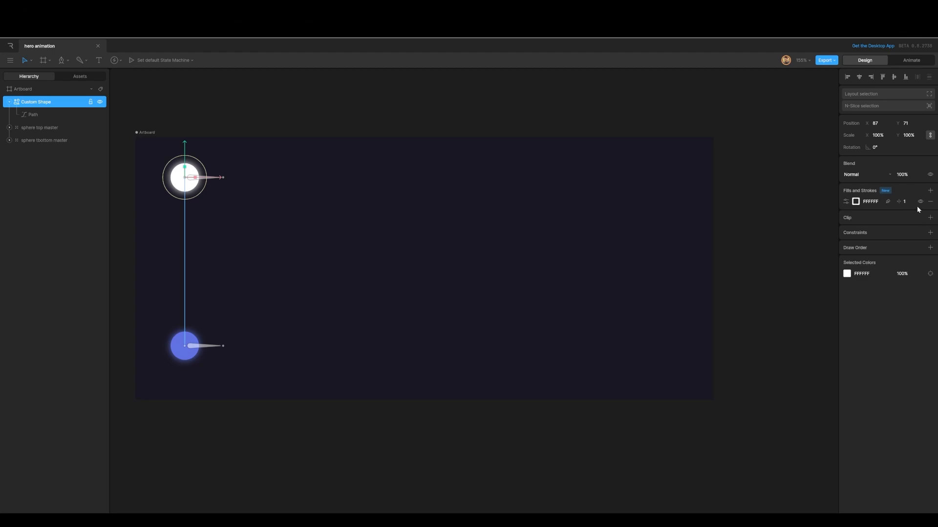
Set the connecting line's stroke thickness to 9 and move its Custom Shape below both sphere groups in the hierarchy.
drag(905, 200, 904, 198)
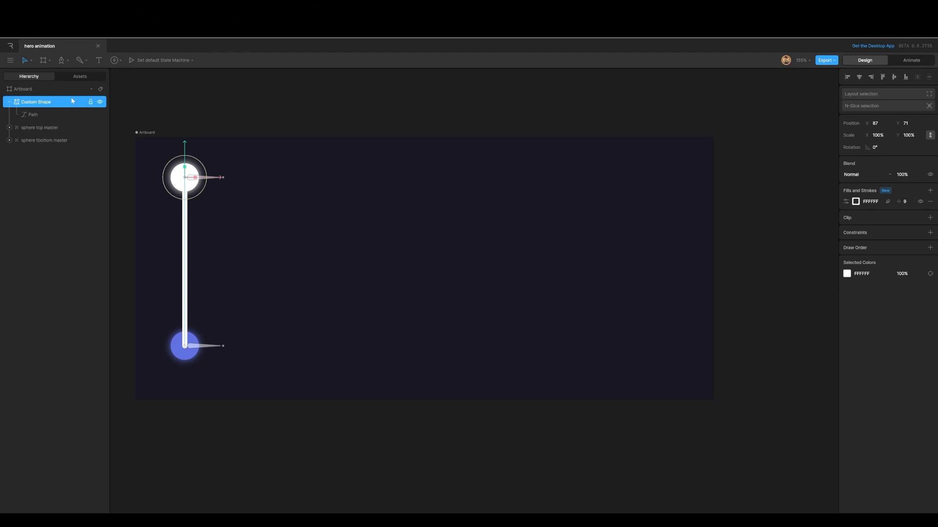
click(10, 102)
drag(35, 106, 45, 134)
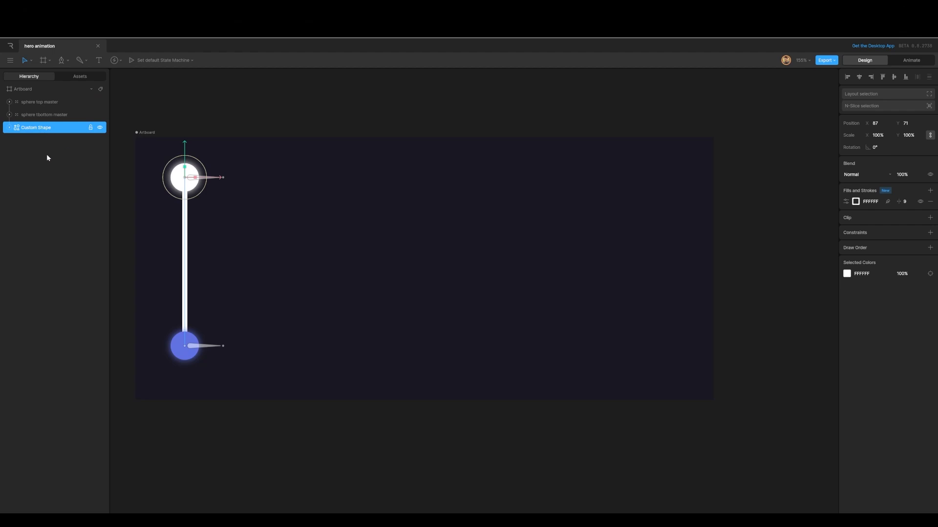
Bind the connecting shape's Path to the root bones of both the upper and lower spheres.
click(9, 127)
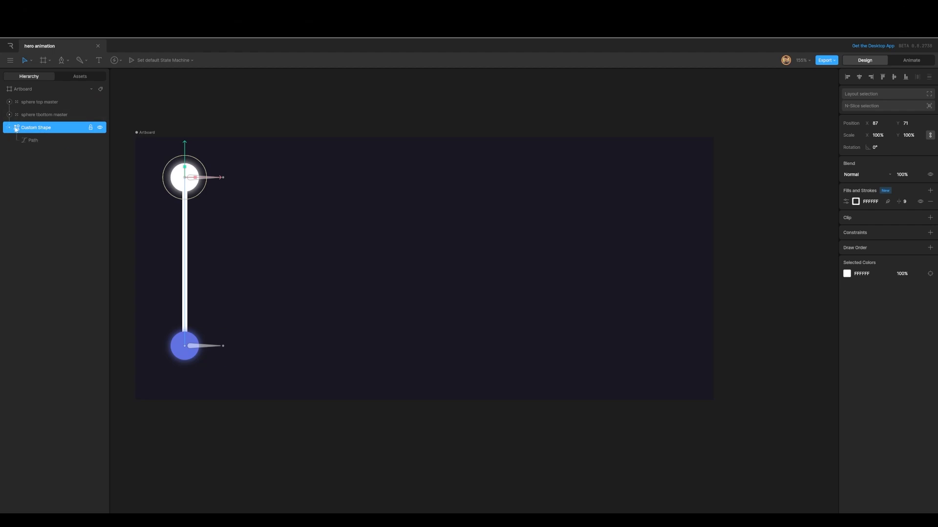
click(39, 142)
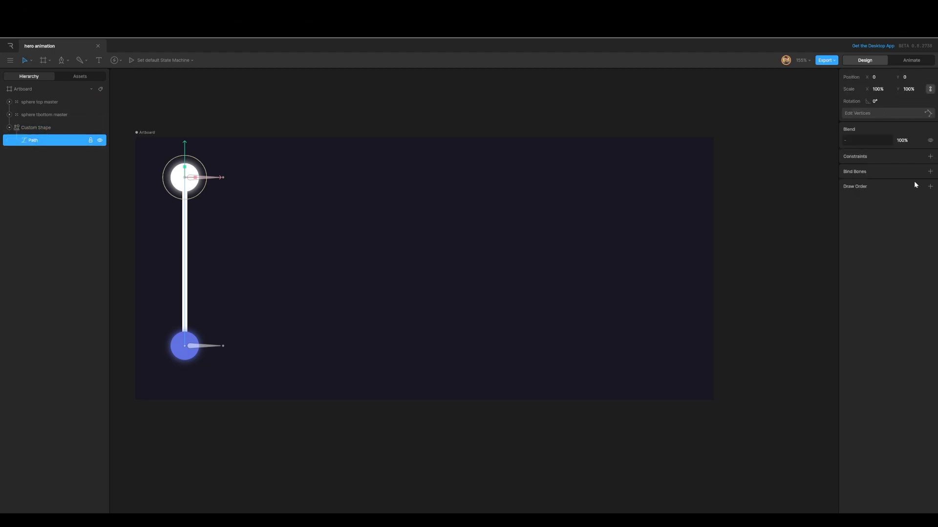
click(929, 173)
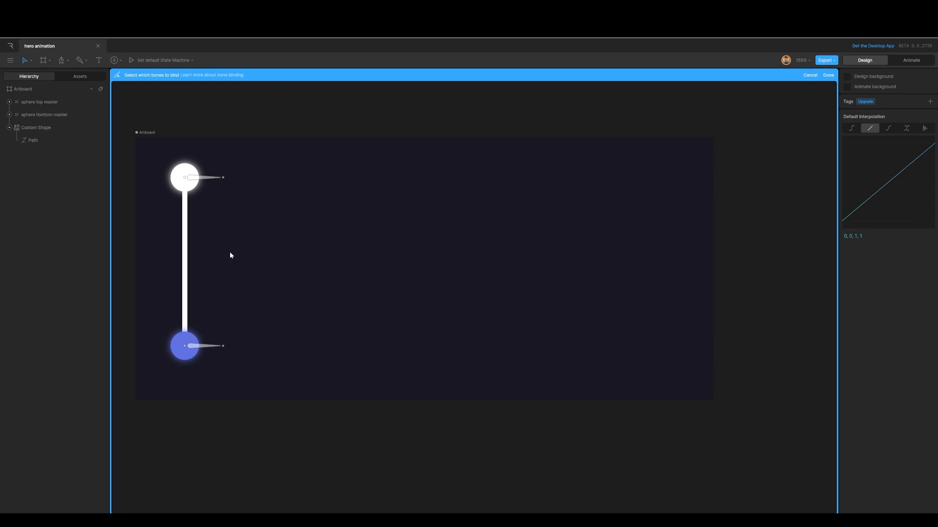
click(206, 178)
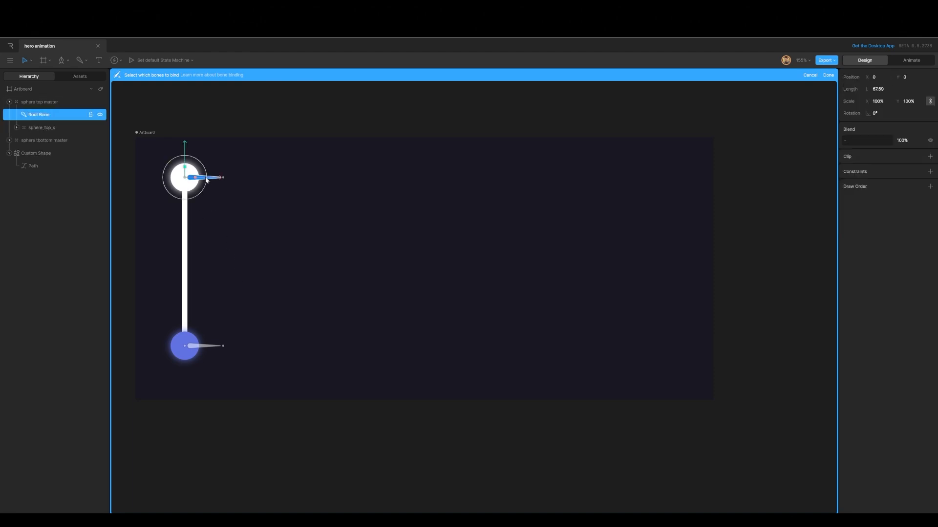
click(206, 347)
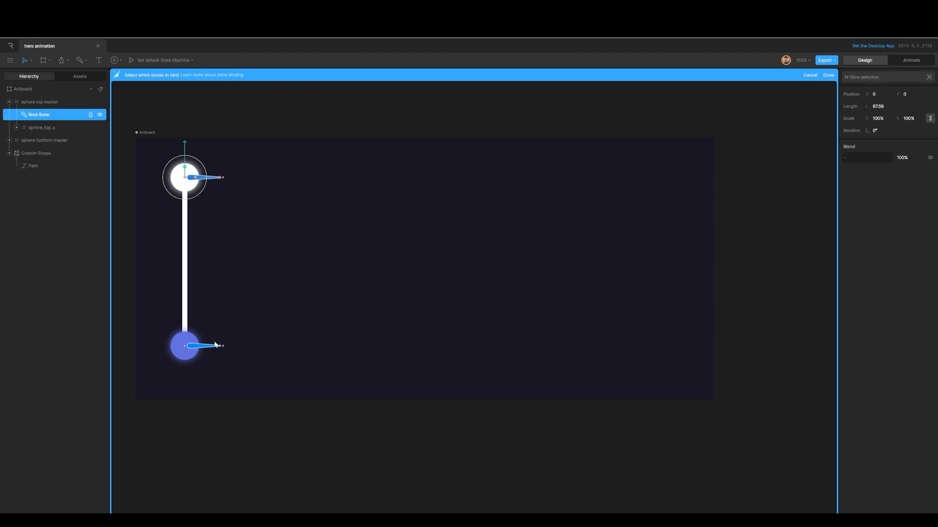
click(828, 75)
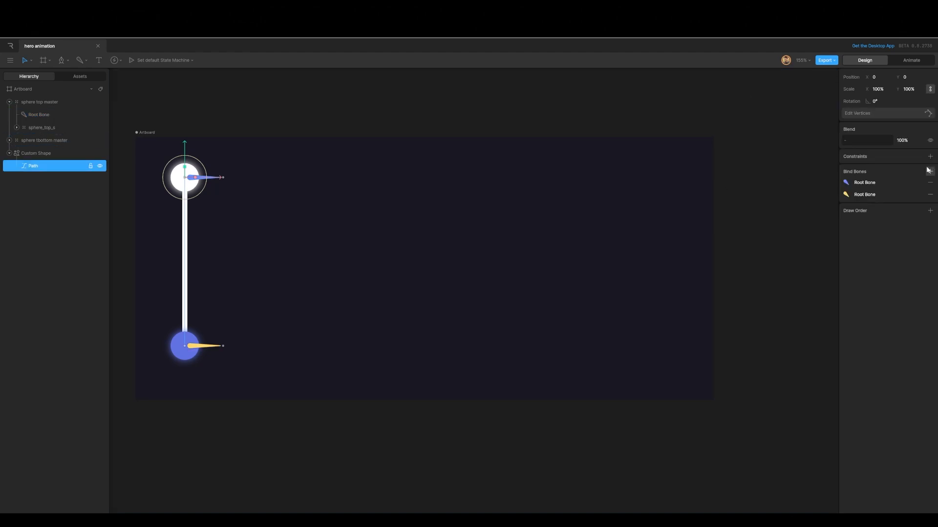
Edit the path's vertices and set the lower vertex's weight for the lower sphere's bone to 100%.
click(880, 113)
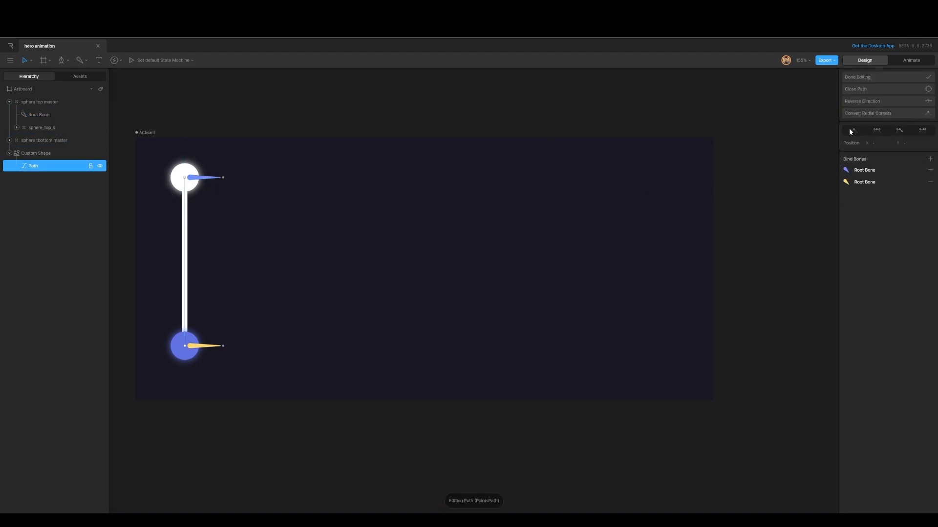
click(185, 178)
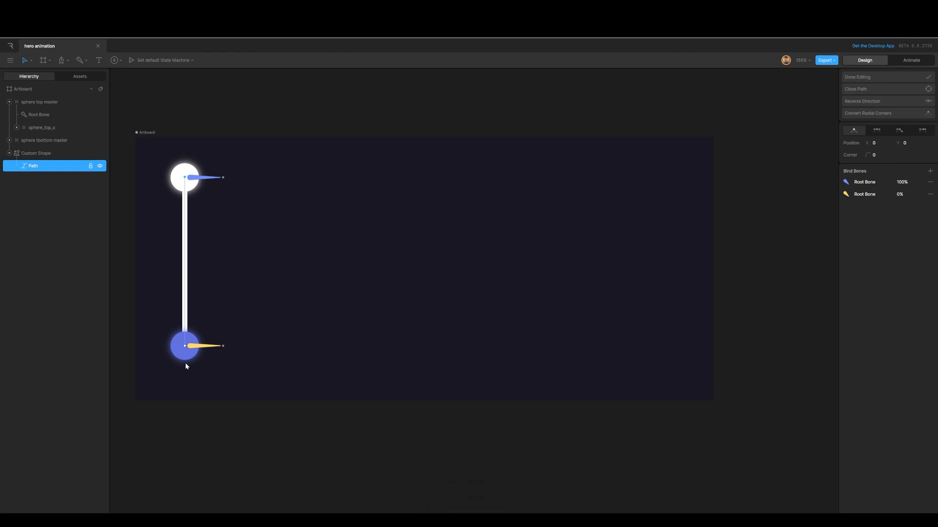
click(185, 347)
click(901, 194)
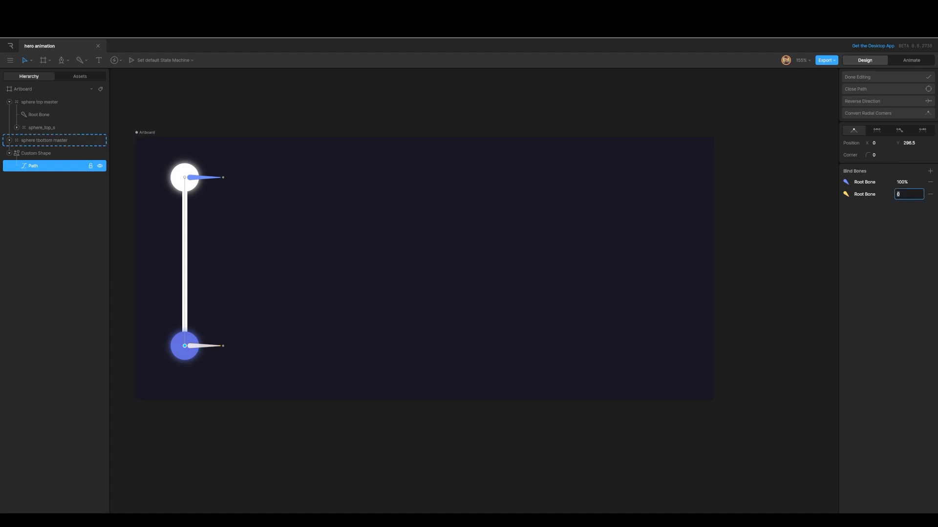
text(100)
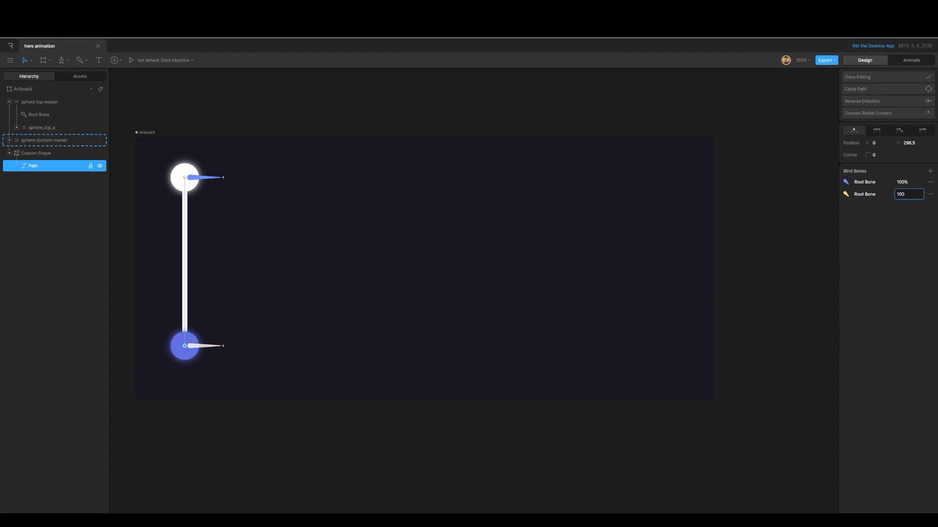
click(882, 78)
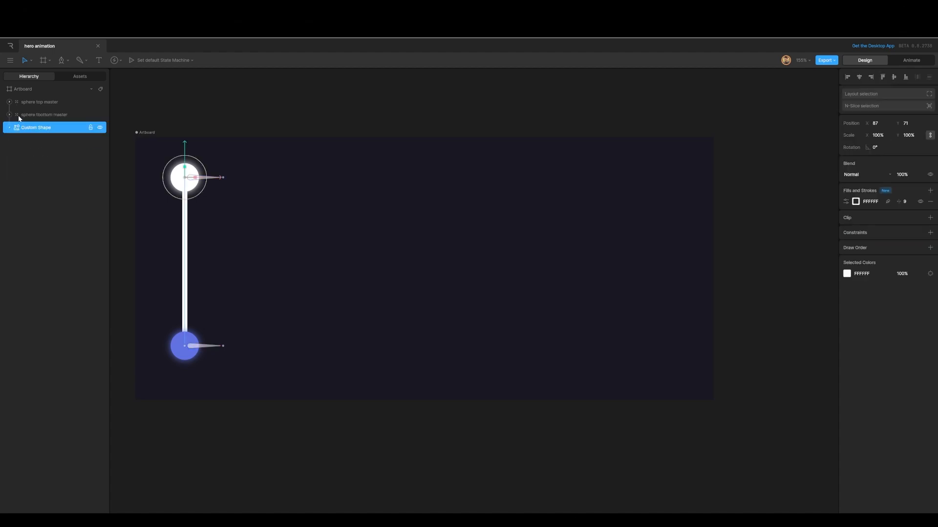
Group both sphere masters and the Custom Shape together and name the group "DNA_Strand".
shift+click(39, 104)
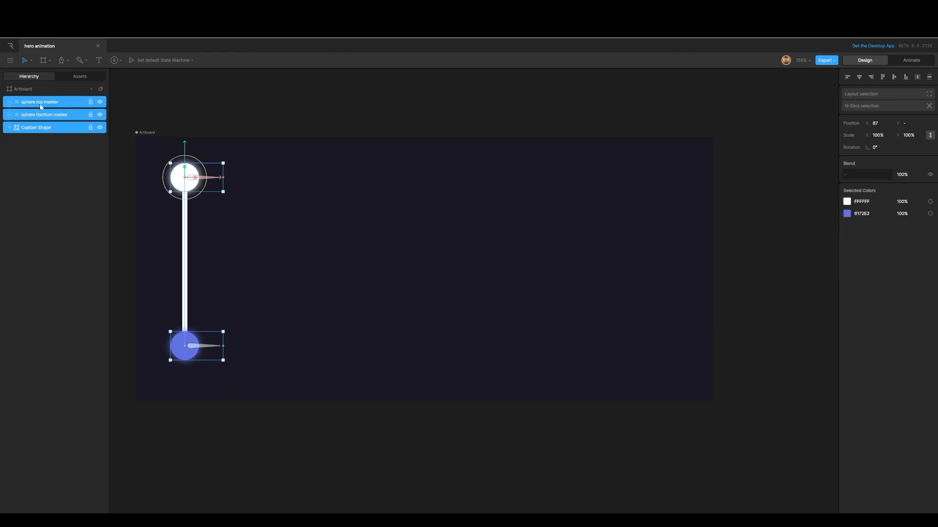
key(ctrl+g)
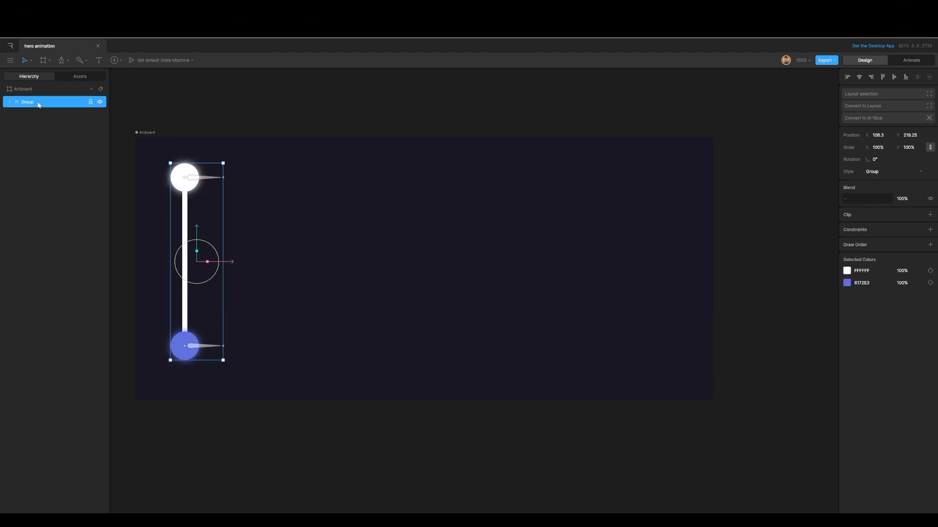
double_click(39, 105)
text(d)
text(DNA)
text(_Stran)
text(d)
Wrap the DNA_Strand group in a parent group named "DNA Master".
click(171, 104)
click(30, 102)
key(ctrl+z)
double_click(30, 102)
text(DNA Master)
click(288, 101)
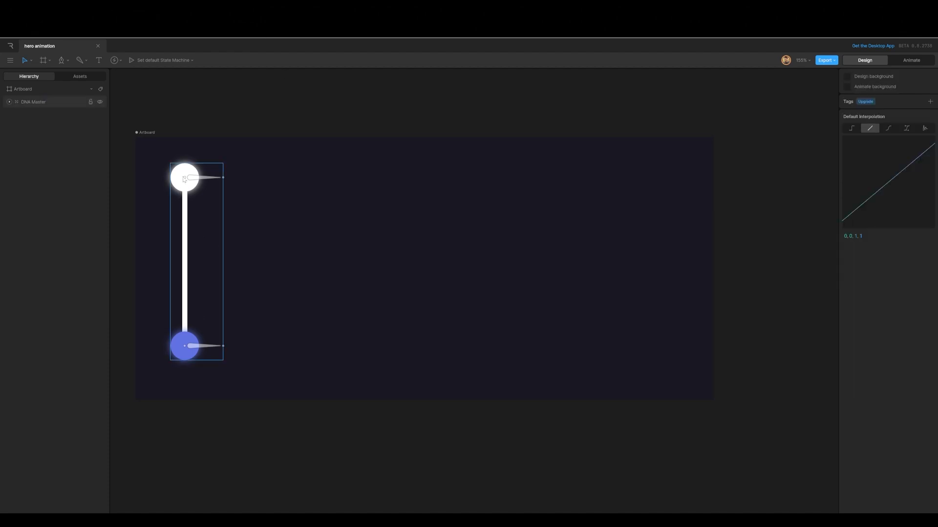
Switch to Animate mode and create a new timeline named "animation".
click(903, 60)
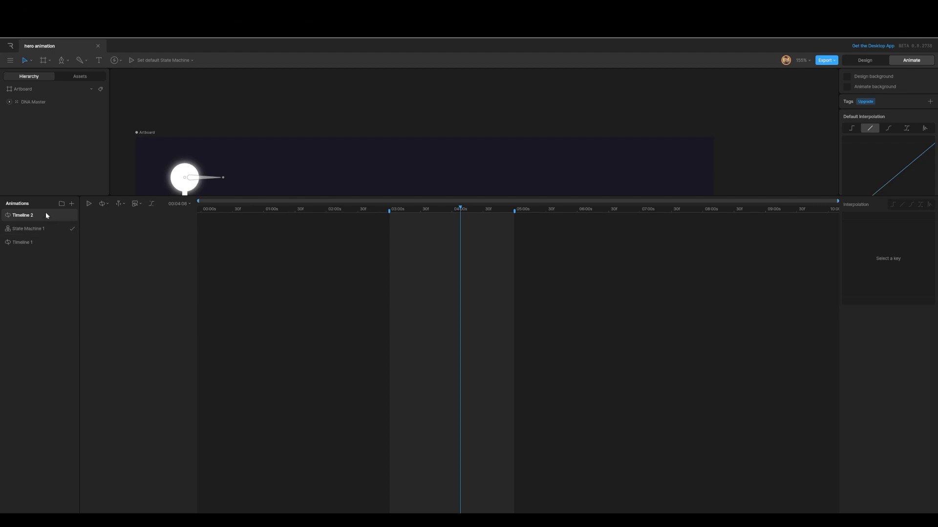
click(72, 205)
click(94, 221)
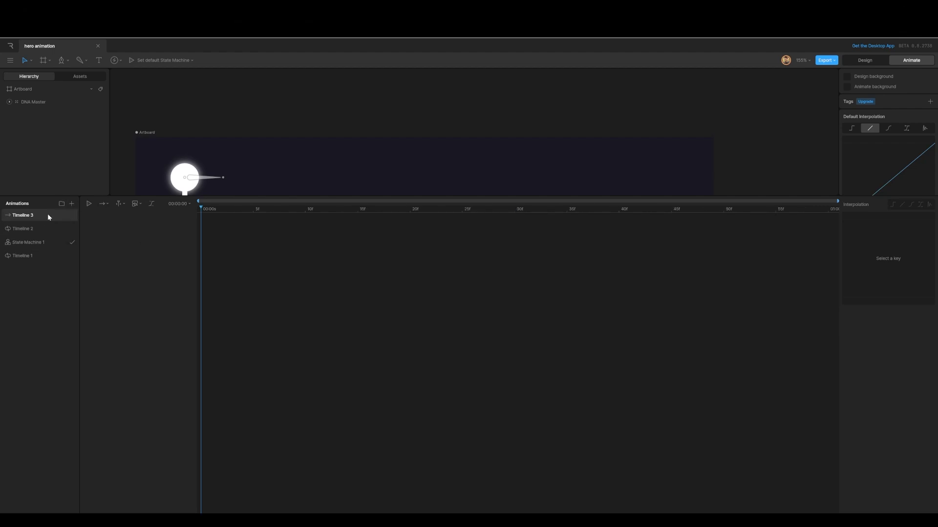
double_click(33, 217)
text(animation)
Set the animation timeline's duration to 10 seconds and its playback mode to Loop.
click(190, 204)
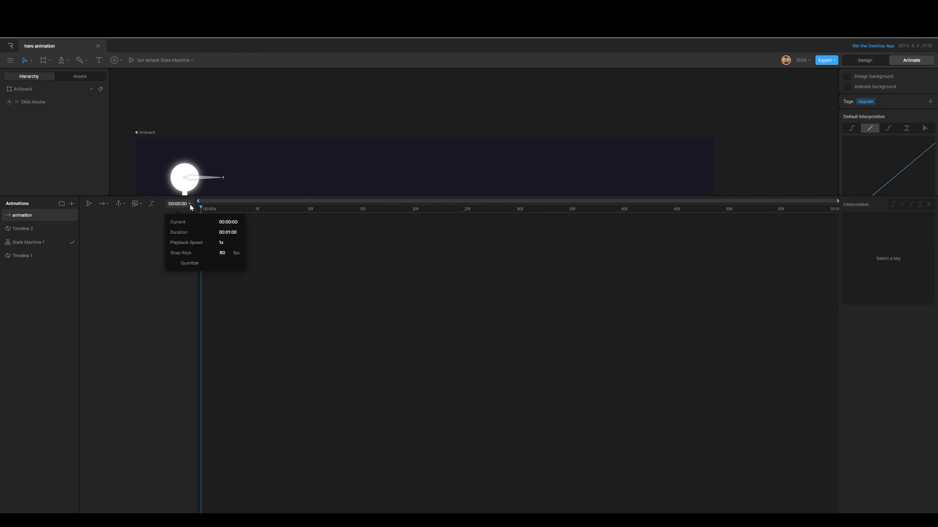
click(227, 232)
text(10)
key(Return)
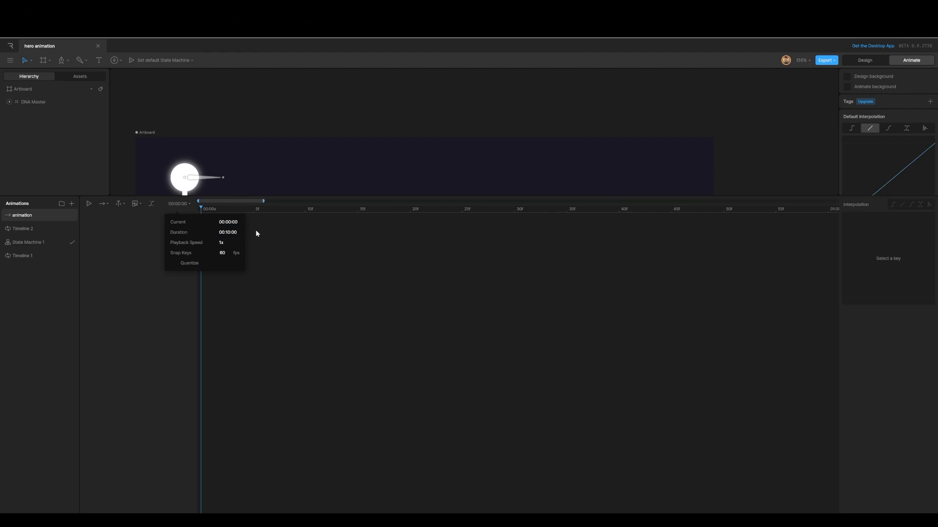
click(98, 204)
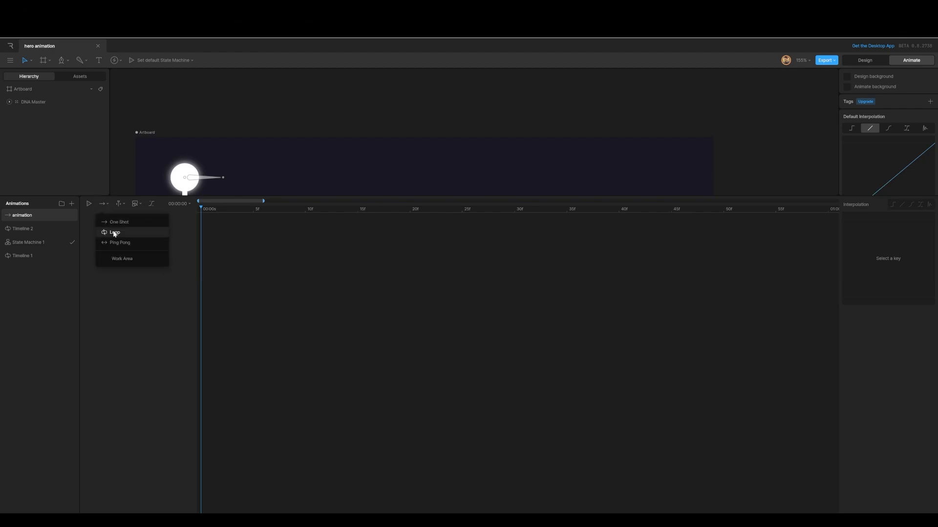
click(112, 233)
Enable the timeline's work area and limit it to the range from 3 to 5 seconds.
click(108, 204)
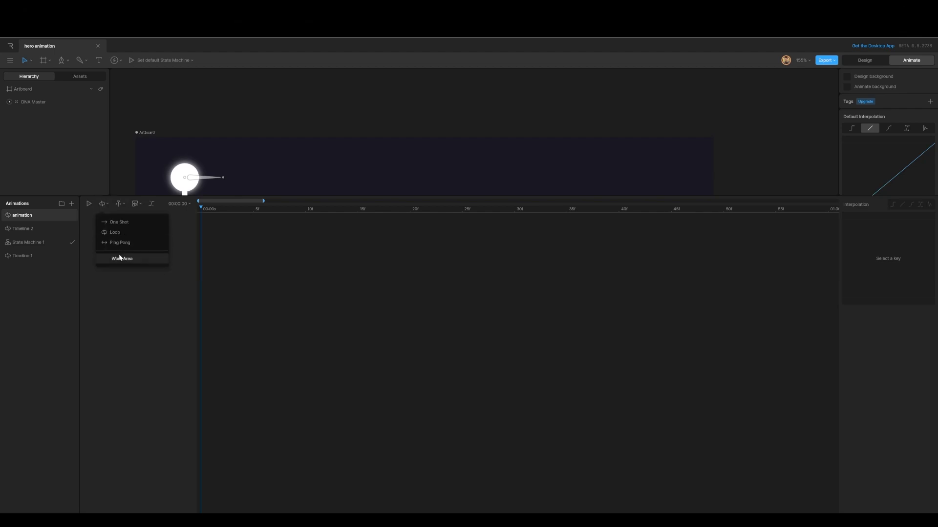
click(121, 259)
drag(262, 200, 838, 225)
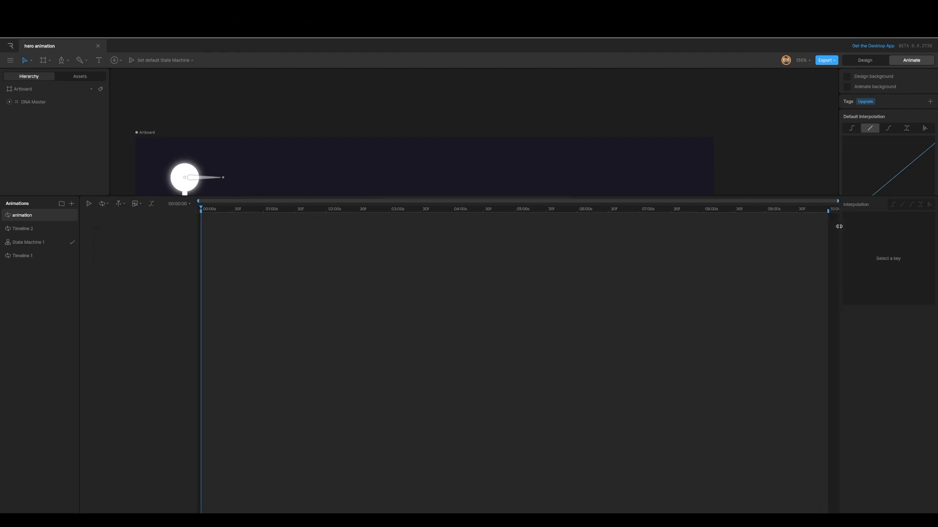
drag(212, 214, 389, 240)
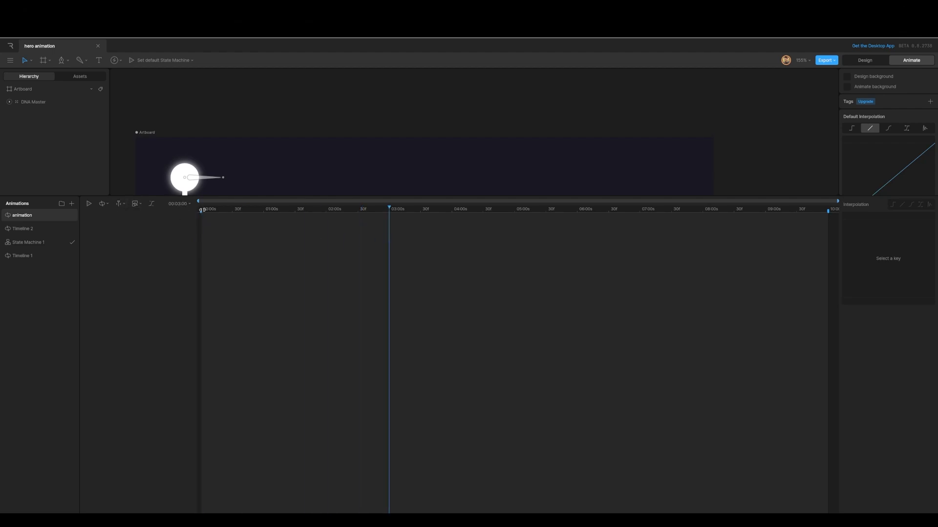
drag(202, 210, 516, 225)
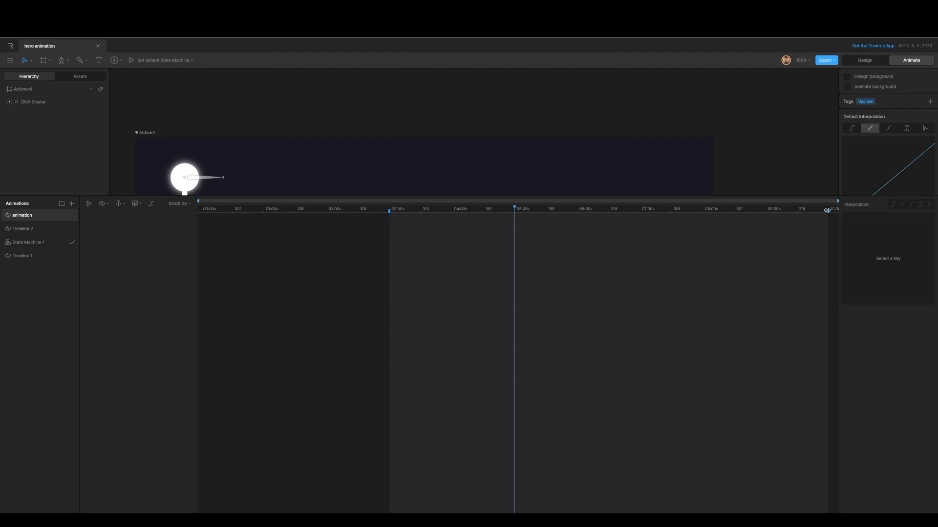
drag(828, 211, 514, 231)
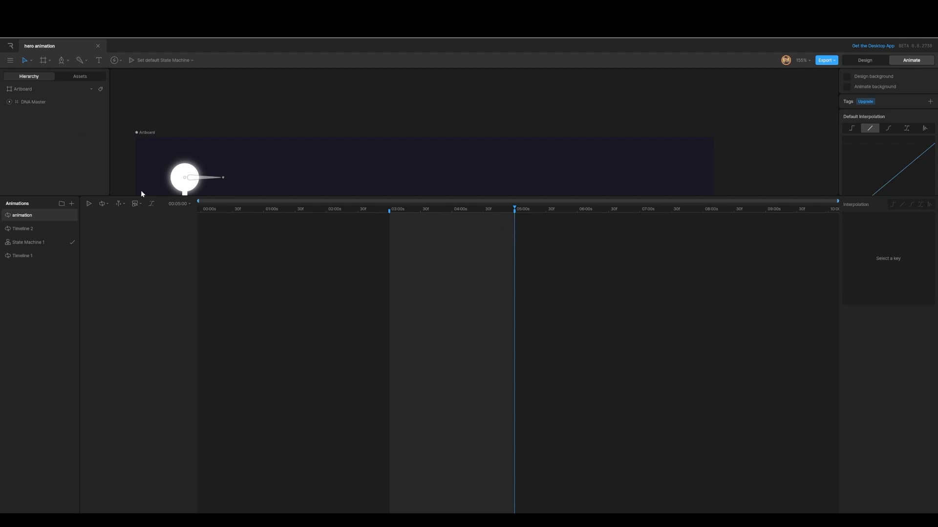
Keyframe the Y position of sphere top master at the work area's start, and set it to 149 at 4 seconds.
drag(260, 196, 274, 370)
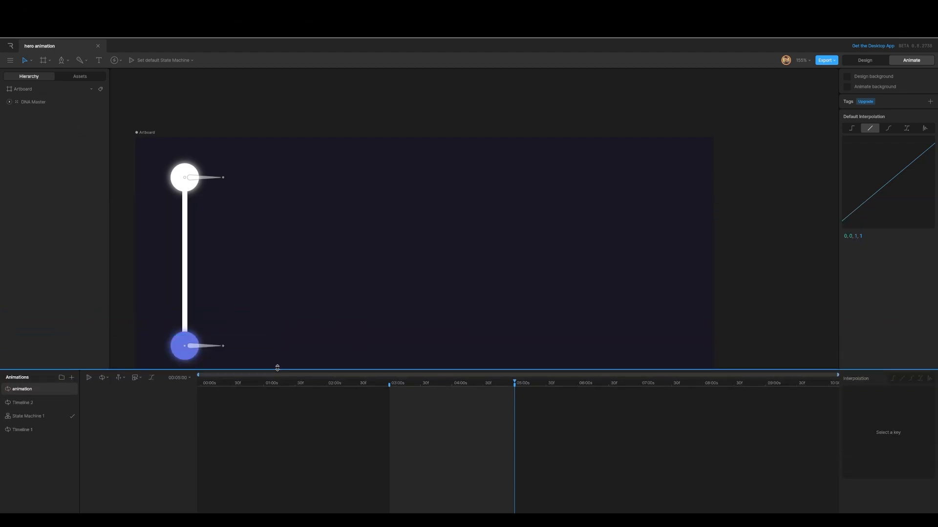
click(23, 91)
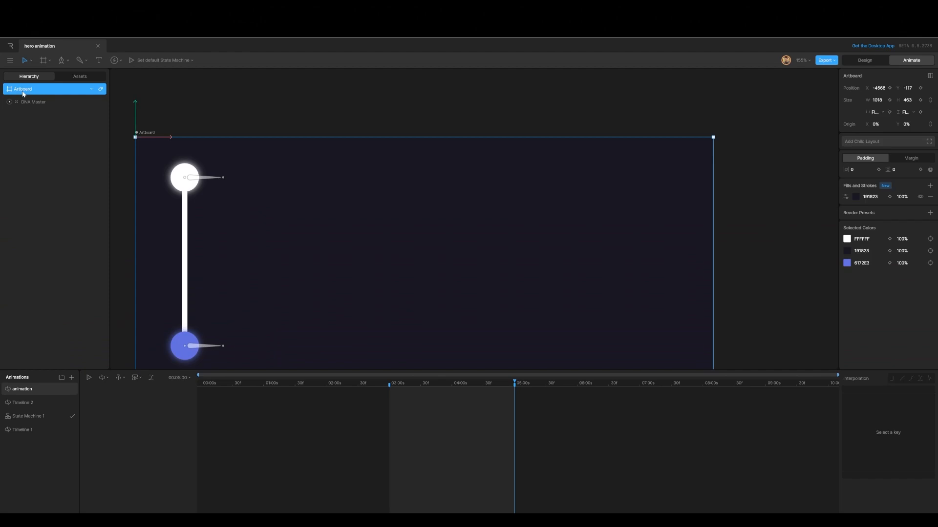
key(f)
click(9, 102)
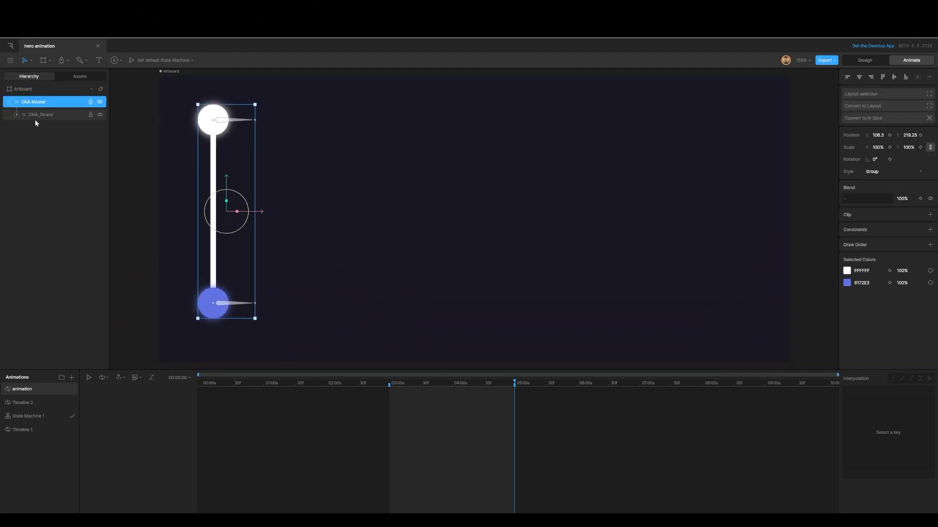
click(16, 115)
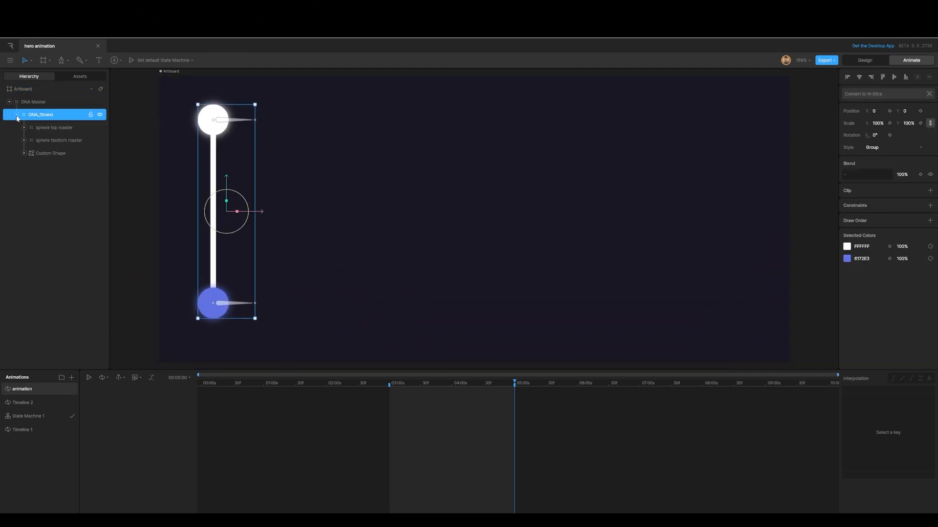
click(49, 129)
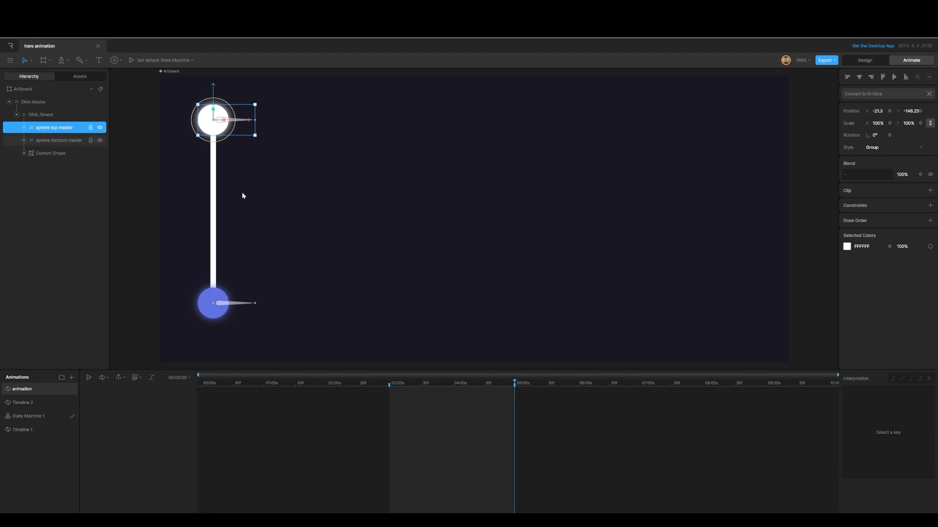
drag(514, 384, 391, 392)
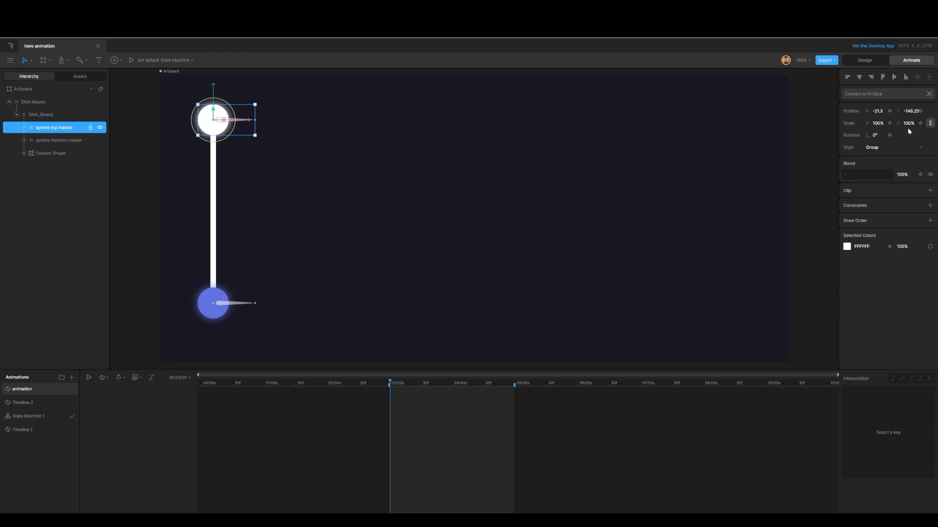
click(921, 111)
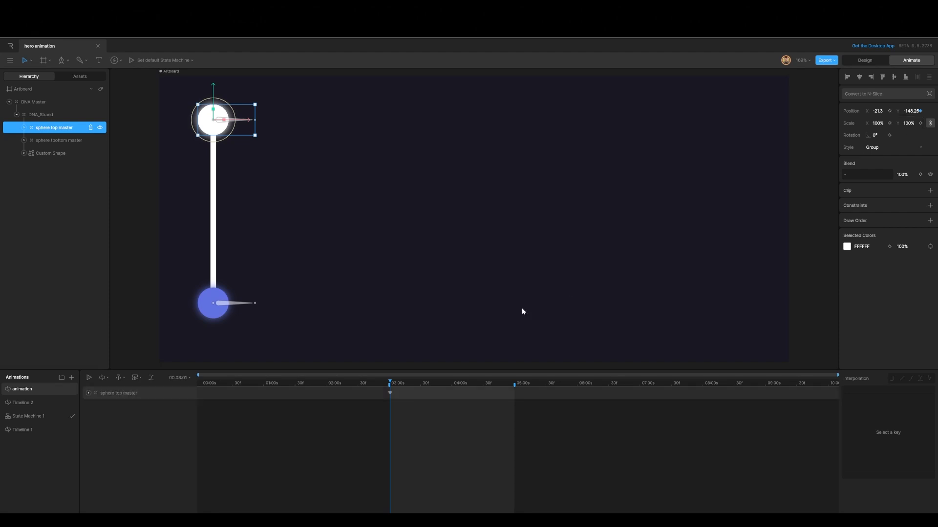
drag(389, 387, 452, 395)
drag(913, 111, 935, 61)
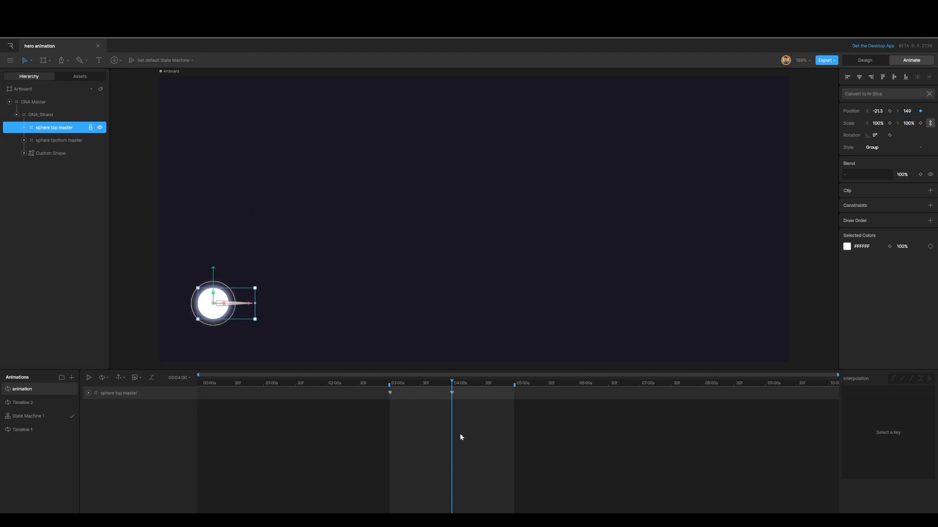
Copy the first Y keyframe to the end of the work area and apply cubic interpolation (.42, 0, .58, 1) to all three keys.
drag(452, 381, 514, 390)
click(390, 392)
key(ctrl+v)
drag(534, 404, 372, 388)
click(914, 379)
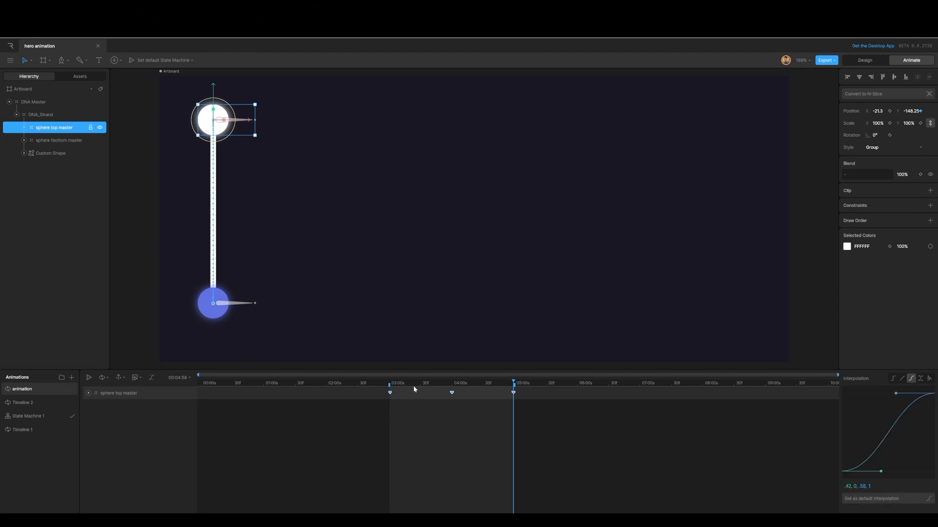
Keyframe the Y position of sphere bottom master at the work area's start and reuse sphere top master's Y keys on it in mirrored order.
key(space)
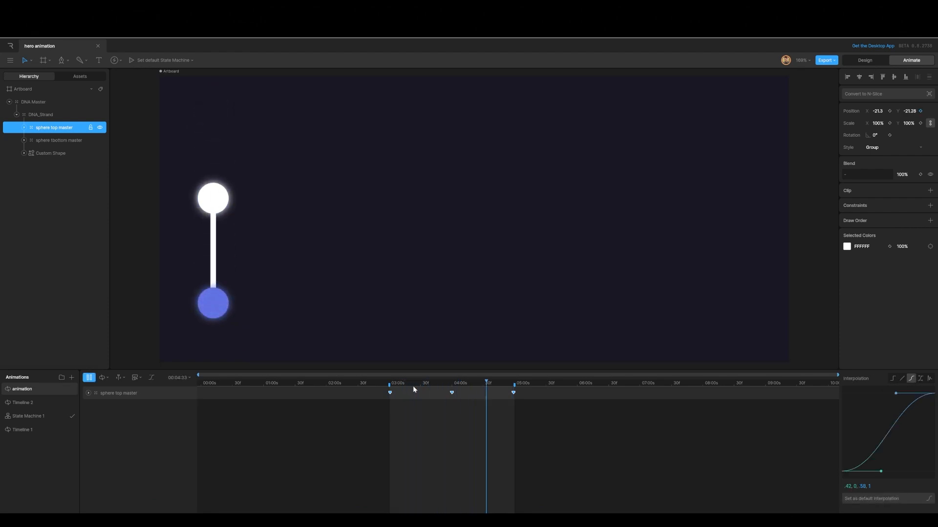
key(space)
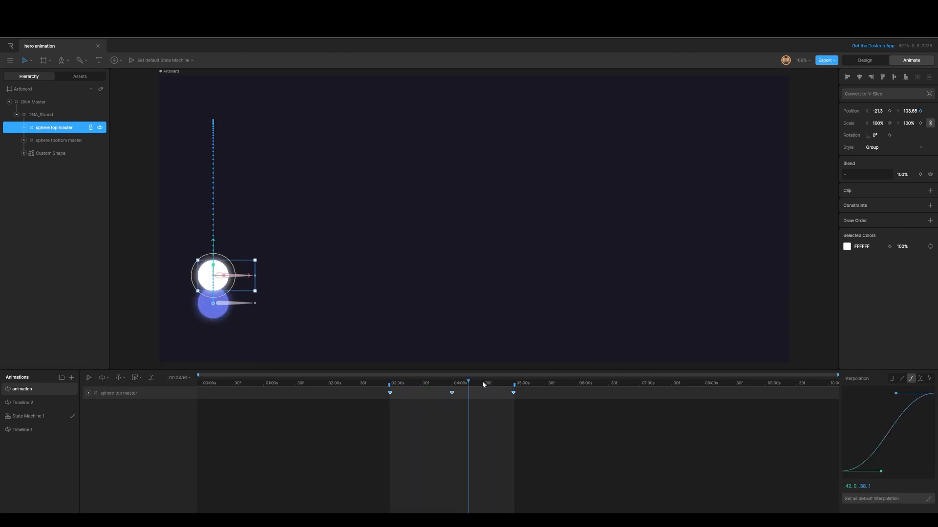
drag(472, 383, 390, 396)
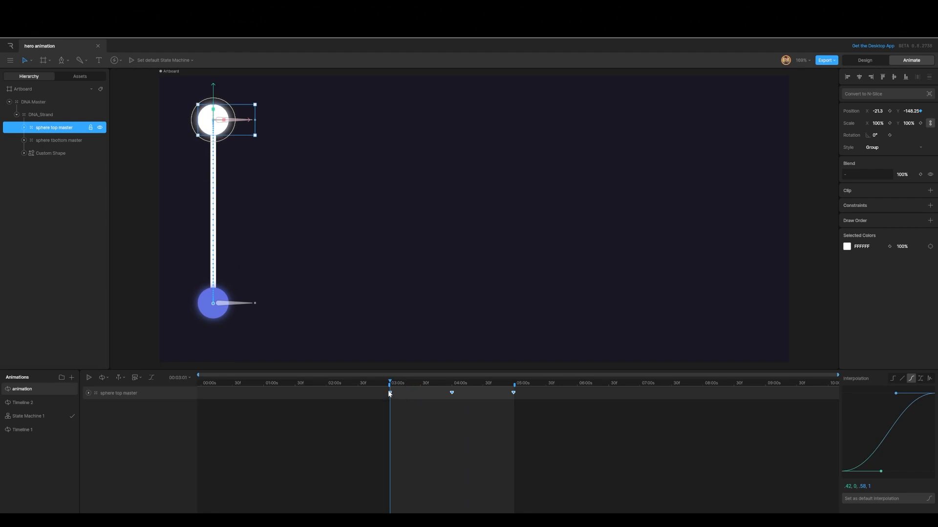
click(48, 142)
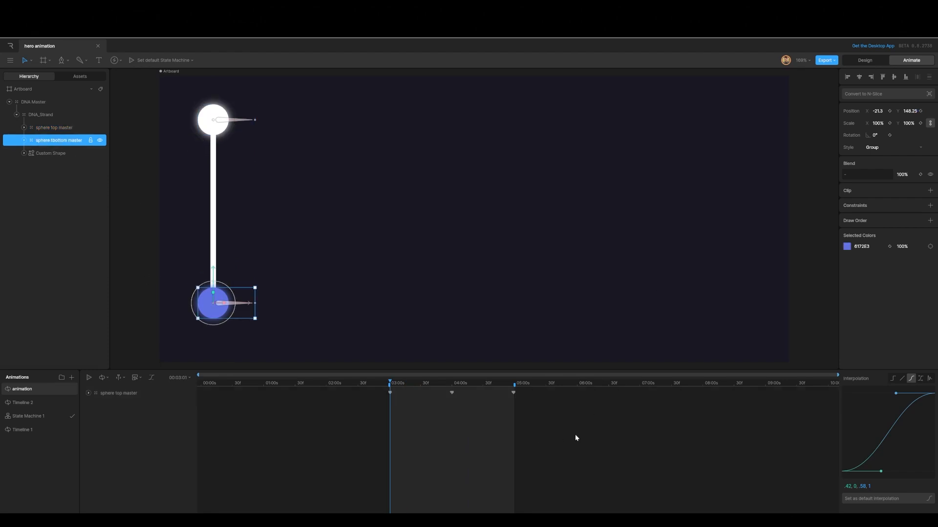
click(920, 111)
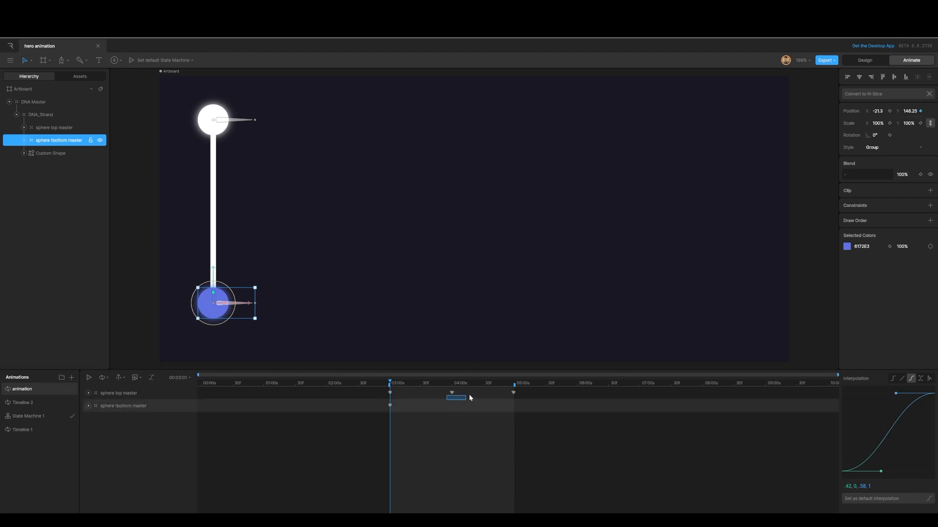
drag(446, 388, 525, 399)
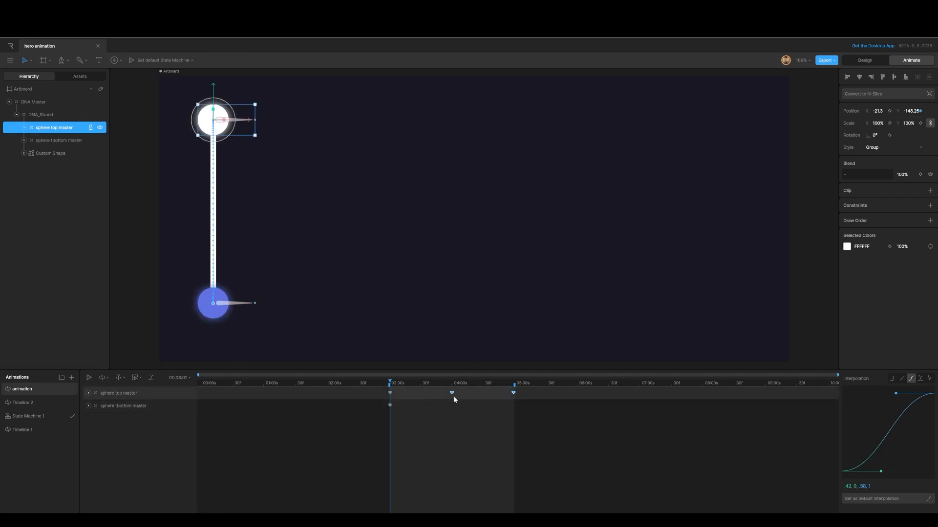
click(390, 405)
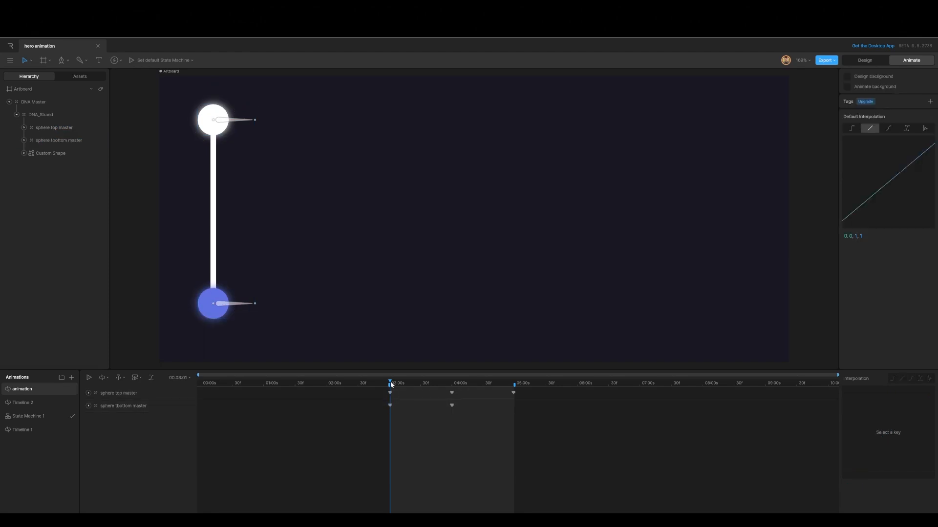
Copy sphere bottom master's first Y keyframe to the end of the work area and preview both spheres' motion.
drag(391, 385, 513, 391)
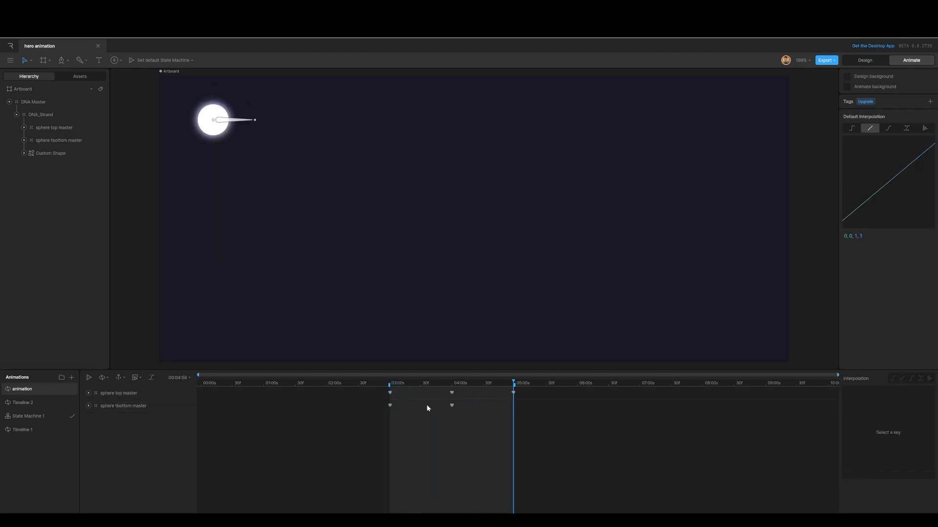
click(390, 405)
key(space)
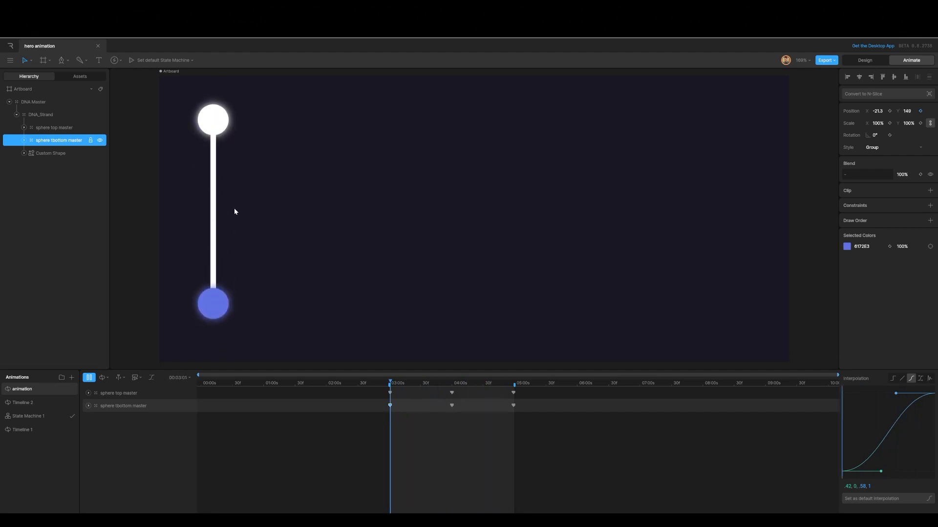
key(space)
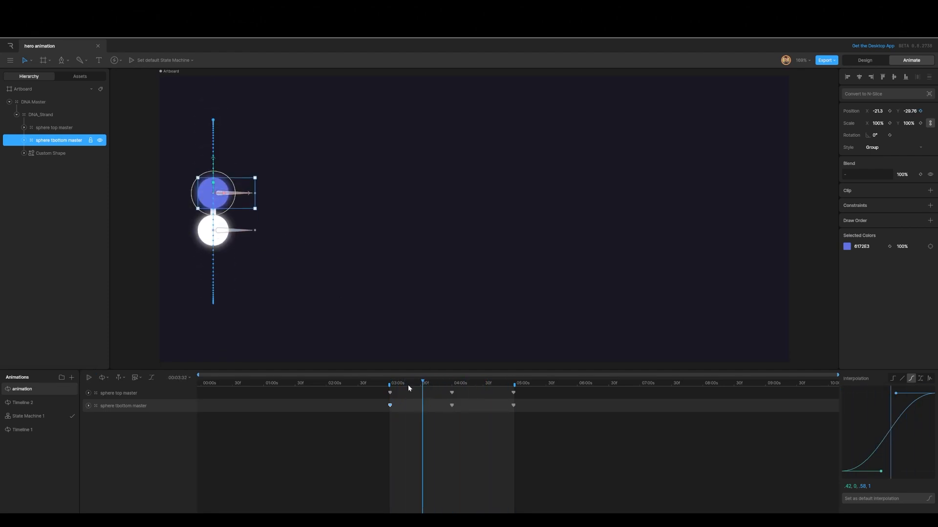
mouse_move(408, 385)
mouse_down()
mouse_move(391, 390)
mouse_move(405, 392)
mouse_up()
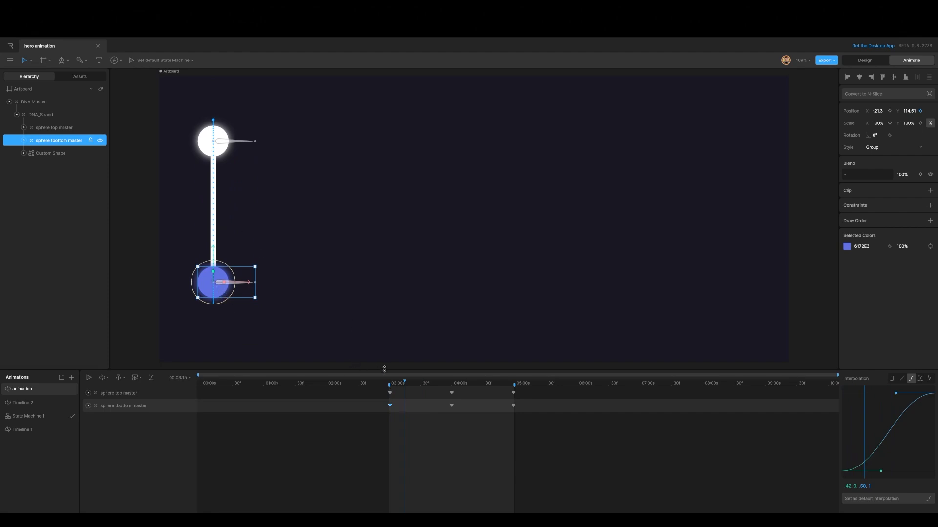
drag(406, 381, 390, 392)
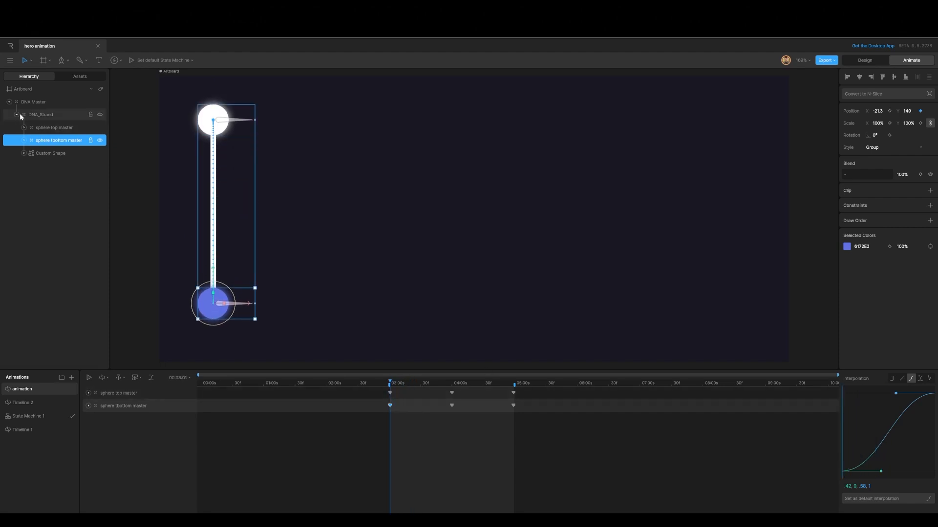
Keyframe the X and Y scale of sphere_top_s inside sphere top master at the work area's start.
click(51, 130)
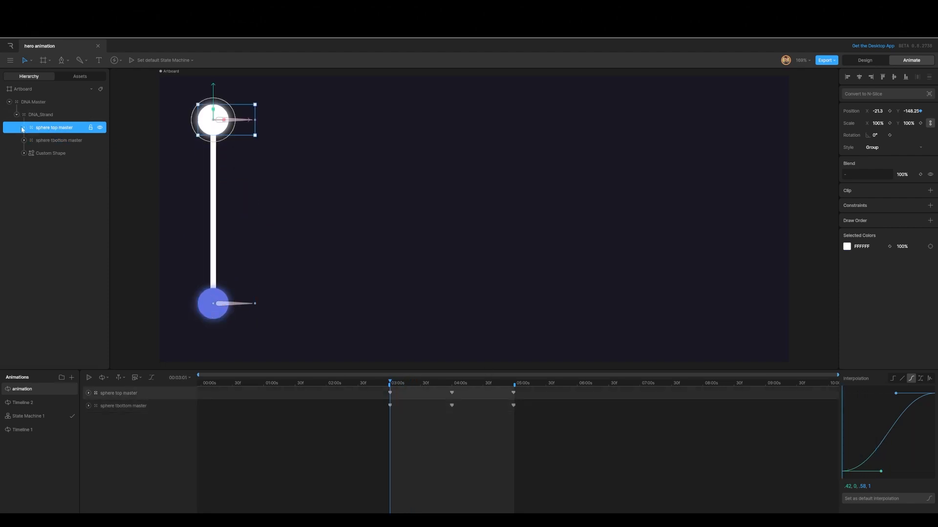
click(24, 127)
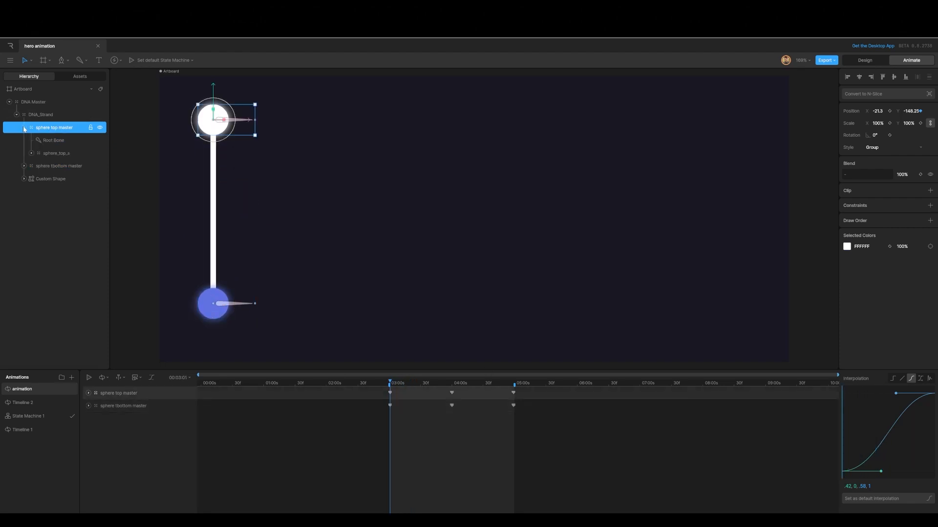
click(55, 154)
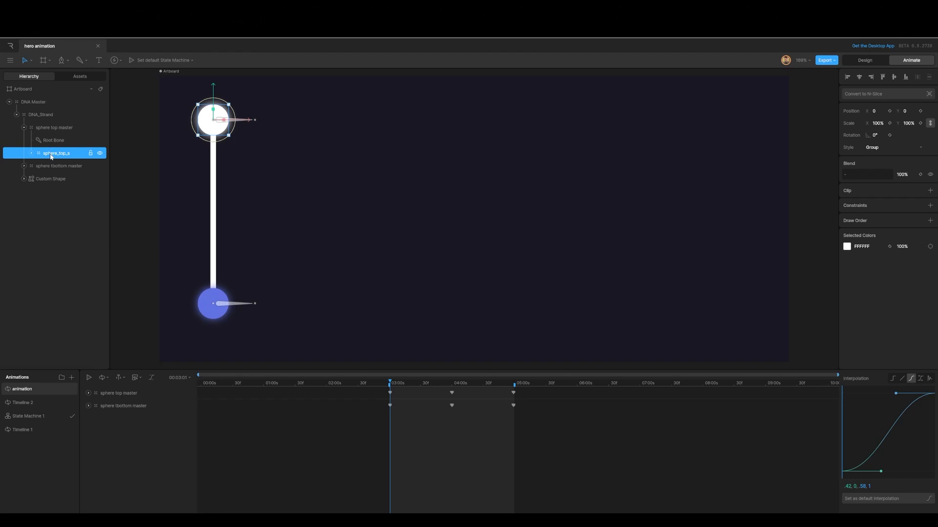
click(42, 128)
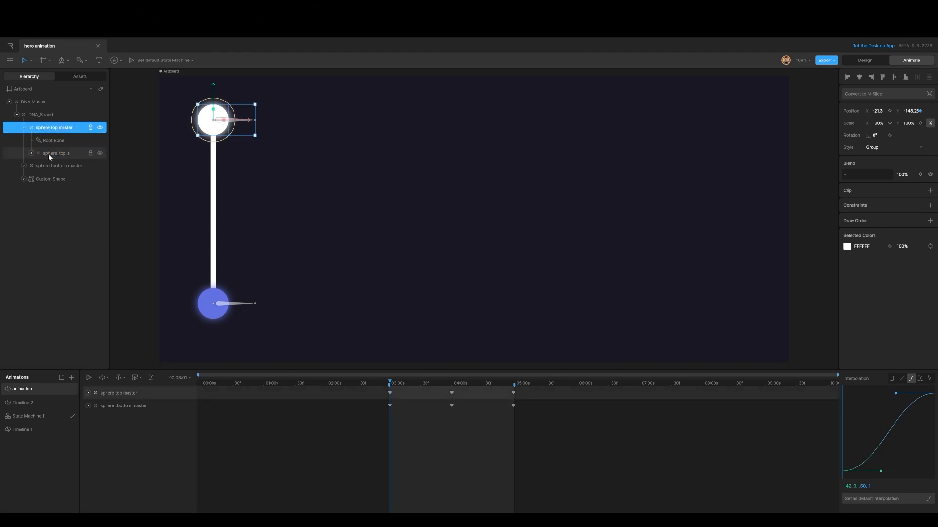
click(49, 154)
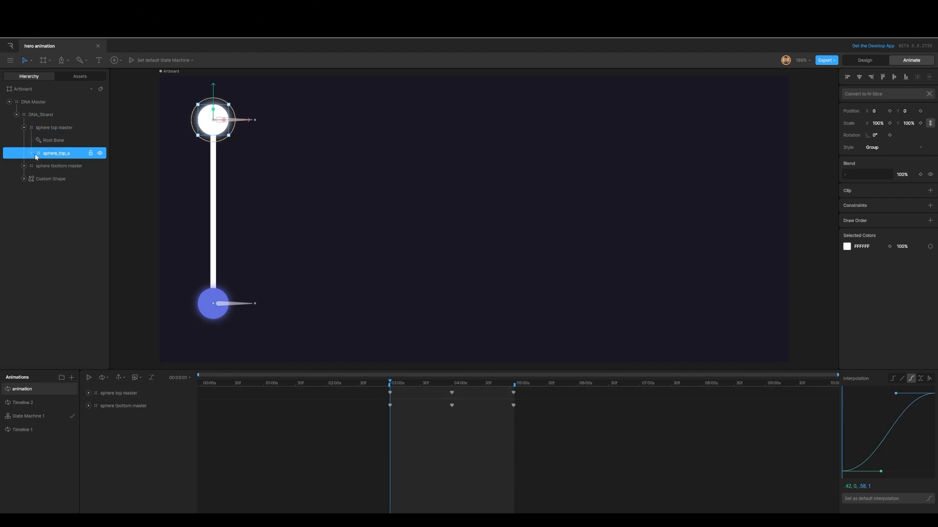
click(31, 154)
click(31, 154)
click(889, 124)
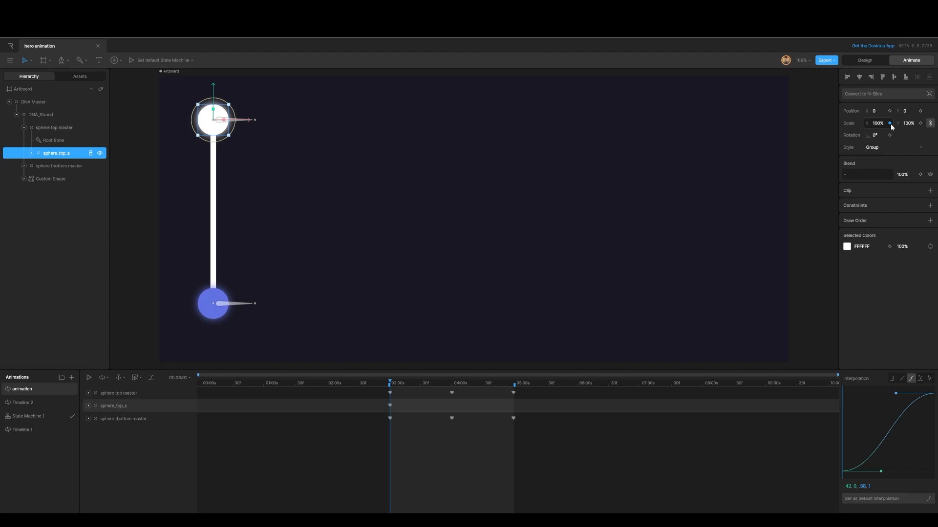
click(920, 123)
click(930, 123)
Set the scale of the white sphere's sphere_top_s group to 150% at 00:03:30.
drag(394, 384, 421, 392)
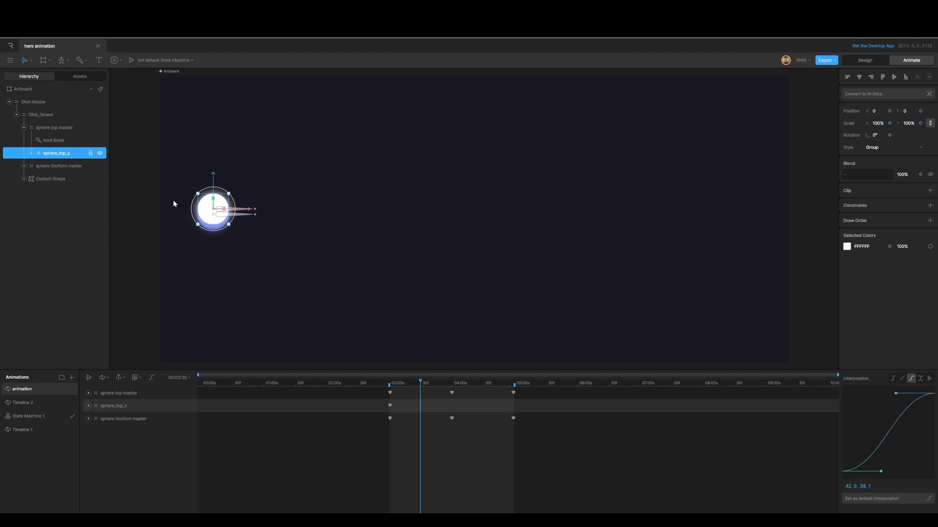
click(878, 123)
text(15)
key(Return)
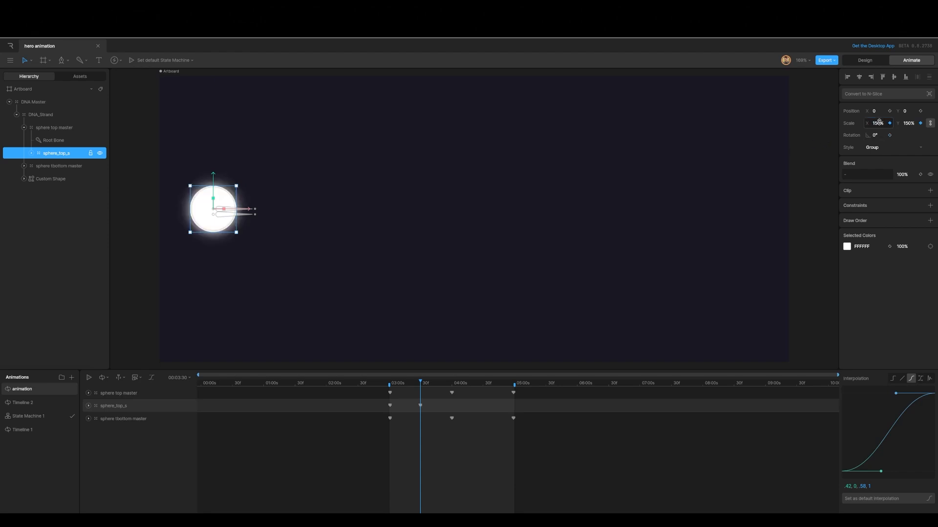
Copy the first scale keyframe of the white sphere's sphere_top_s group to 4 seconds.
drag(419, 387, 451, 391)
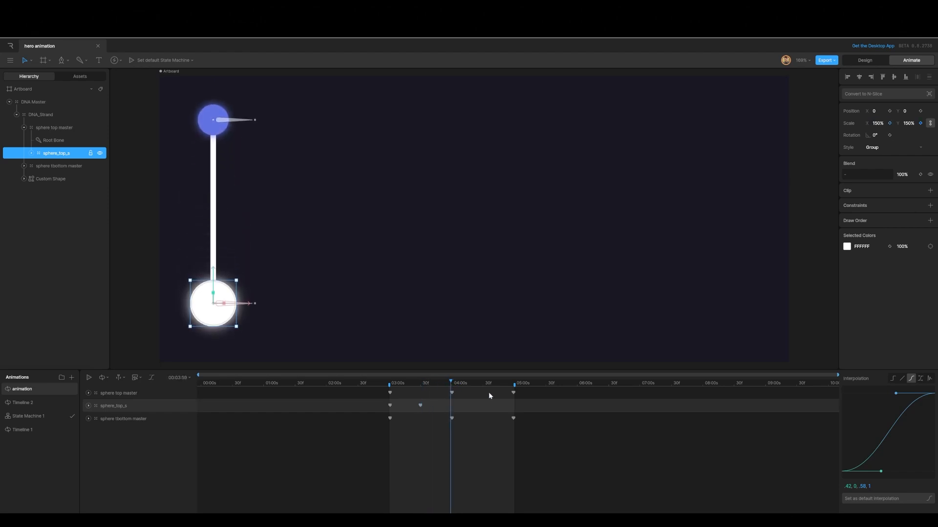
click(452, 384)
click(390, 406)
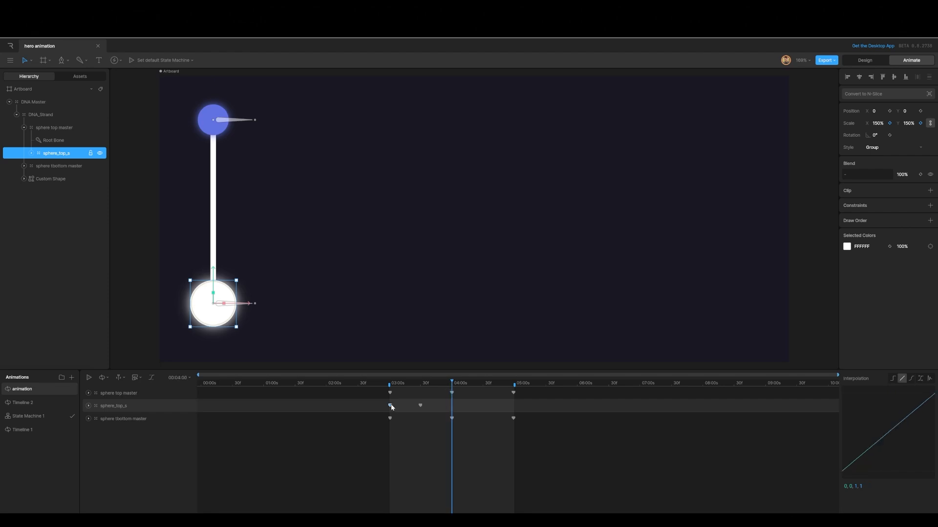
key(ctrl+c)
key(ctrl+v)
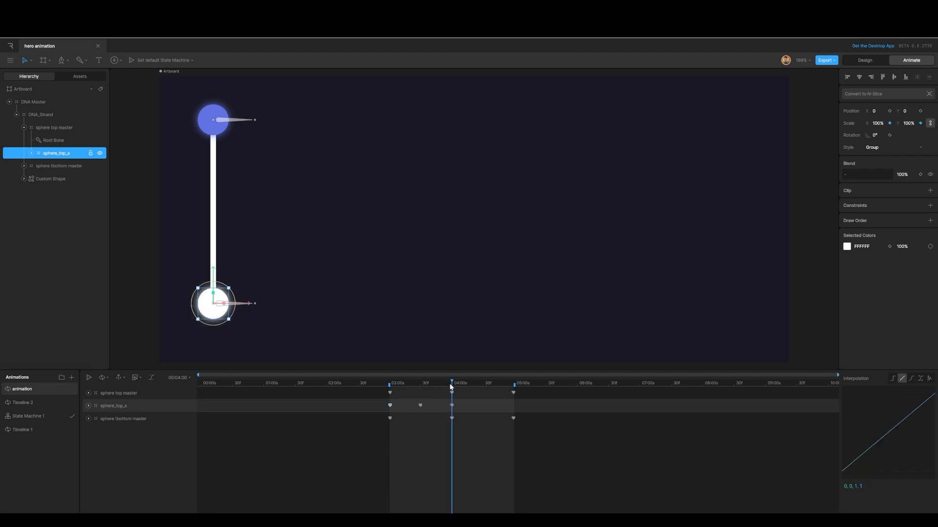
Set the white sphere's sphere_top_s scale to 75% at 00:04:30 and copy its 4-second scale keyframe to the work area's end.
drag(450, 386, 484, 393)
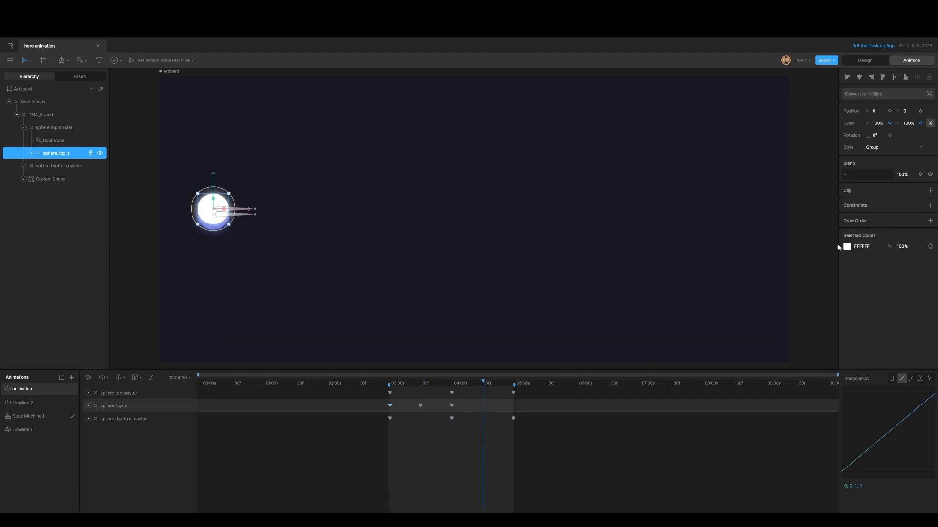
click(878, 123)
text(75)
click(470, 446)
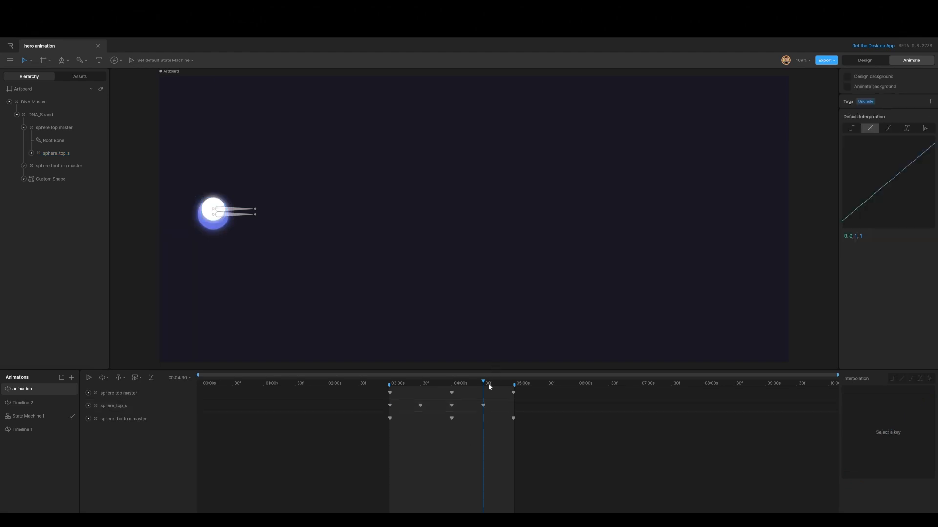
drag(484, 384, 514, 382)
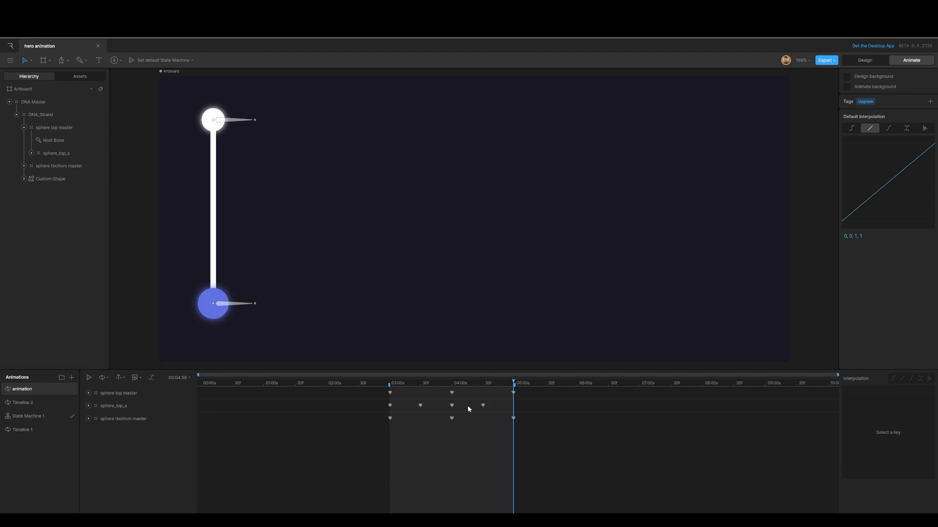
click(451, 405)
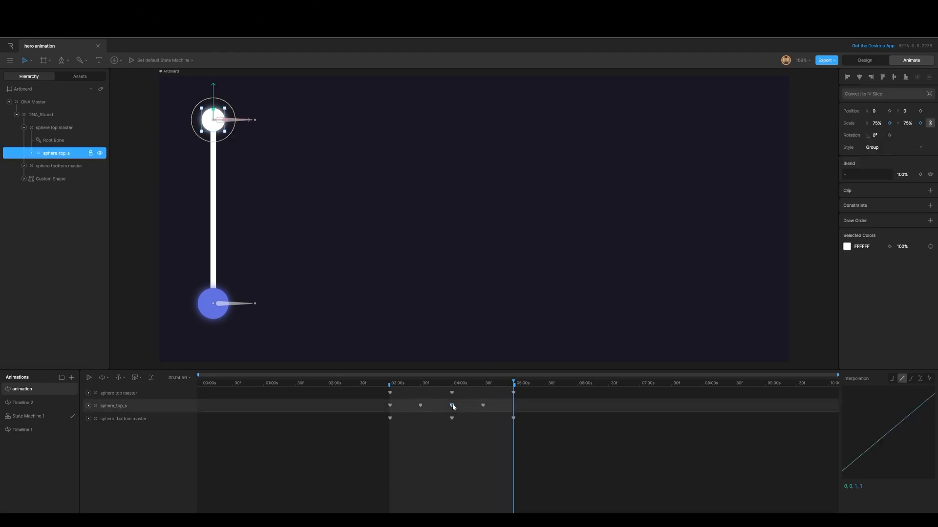
key(ctrl+v)
Apply cubic interpolation (.42, 0, .58, 1) to all five scale keys of the white sphere's sphere_top_s and preview the animation.
drag(383, 402, 523, 408)
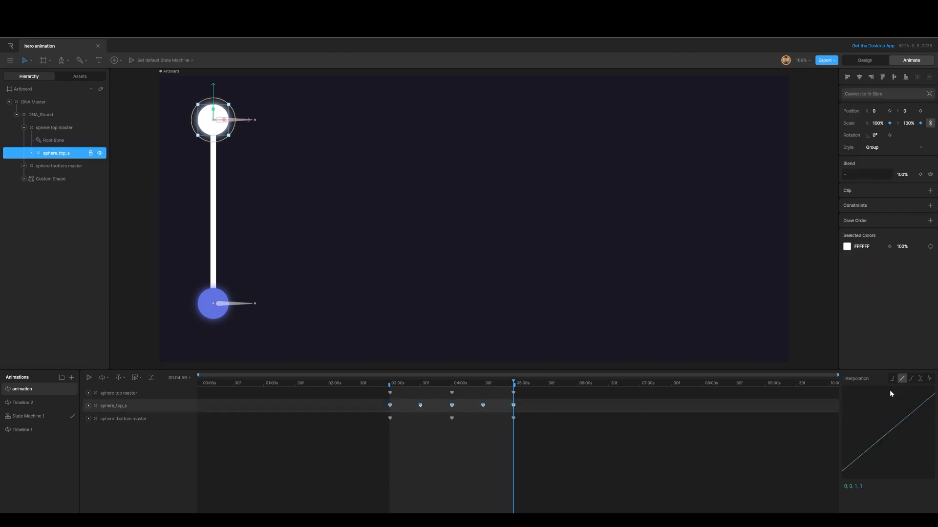
click(911, 379)
key(space)
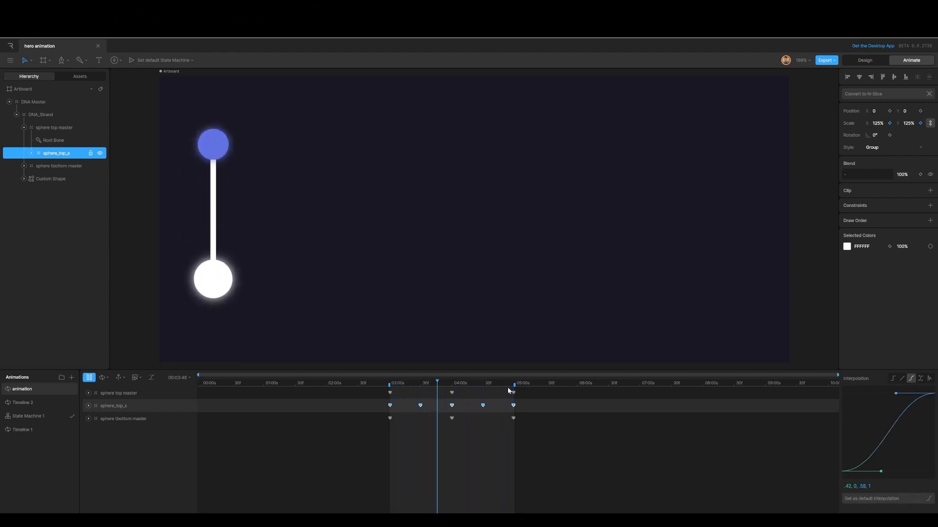
key(space)
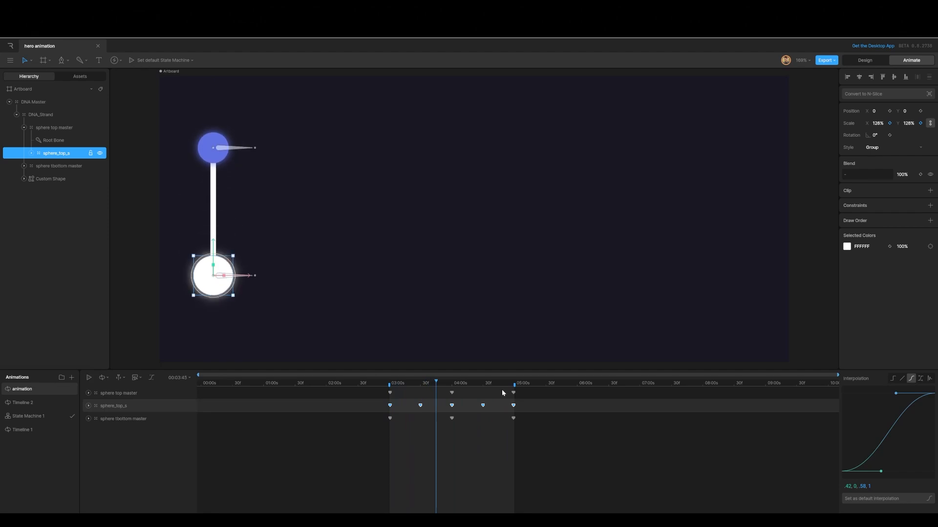
drag(439, 384, 390, 386)
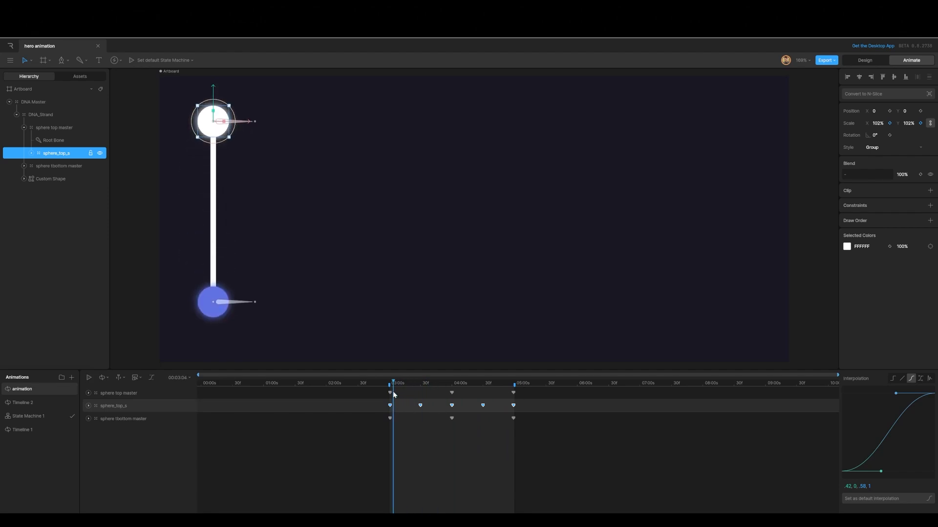
Keyframe the X and Y scale of sphere_top_s inside sphere bottom master at the work area's start, and expand sphere bottom master's timeline track.
click(22, 165)
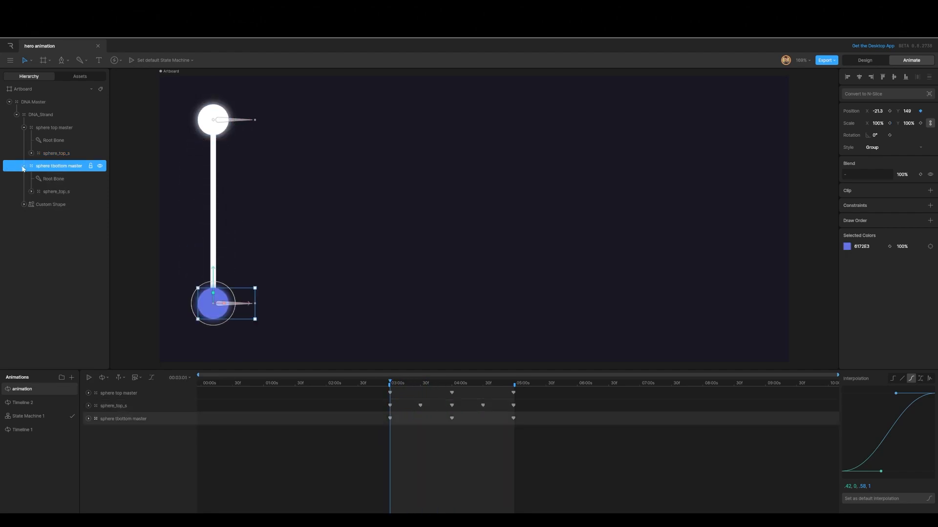
click(48, 192)
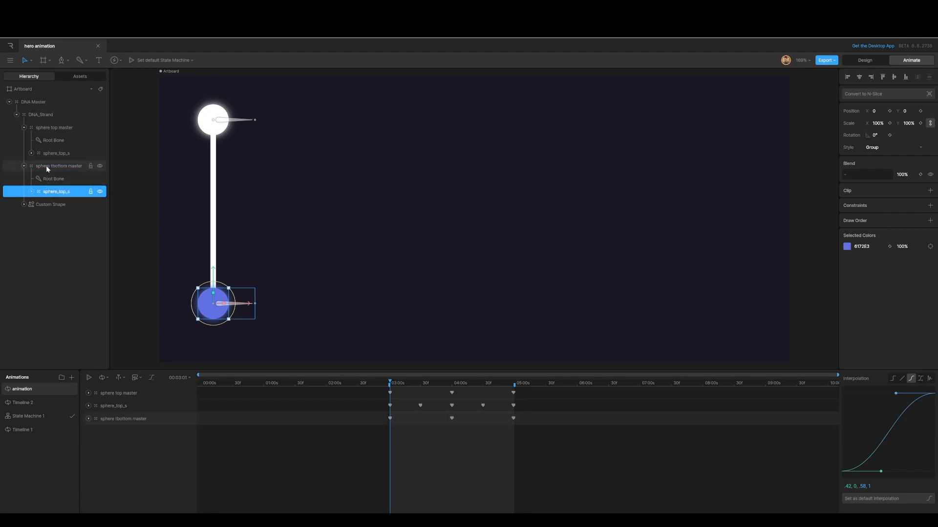
click(889, 123)
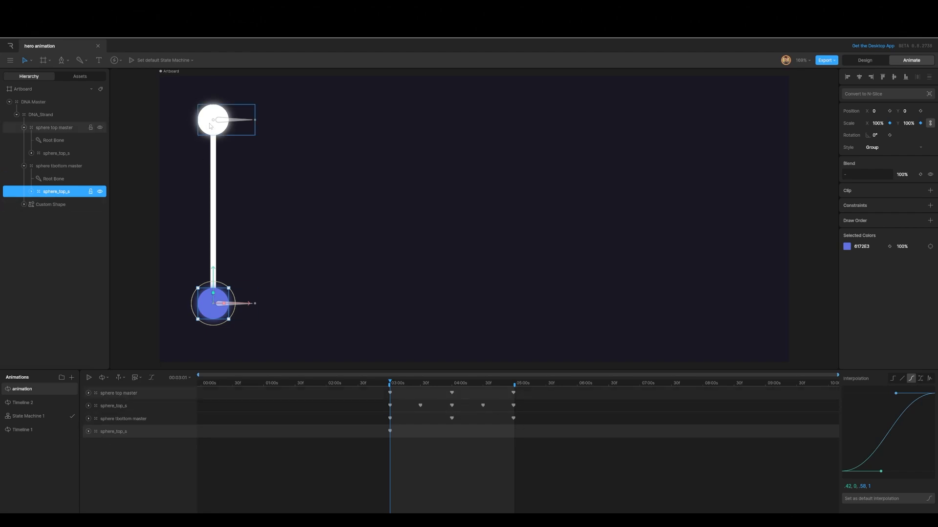
click(89, 419)
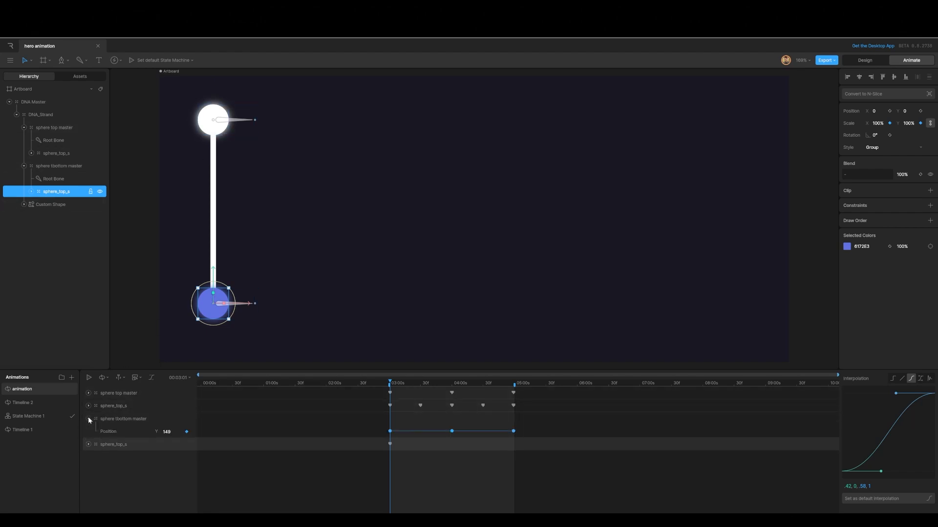
Copy the white sphere's scale keys from 4 seconds to the work area's end onto the purple sphere's sphere_top_s, starting at the work area's start.
click(89, 419)
click(88, 409)
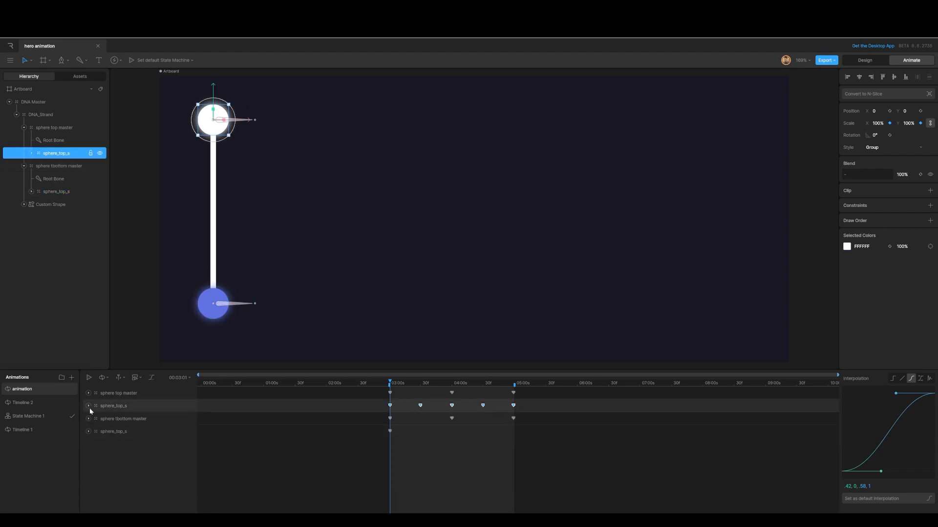
click(89, 407)
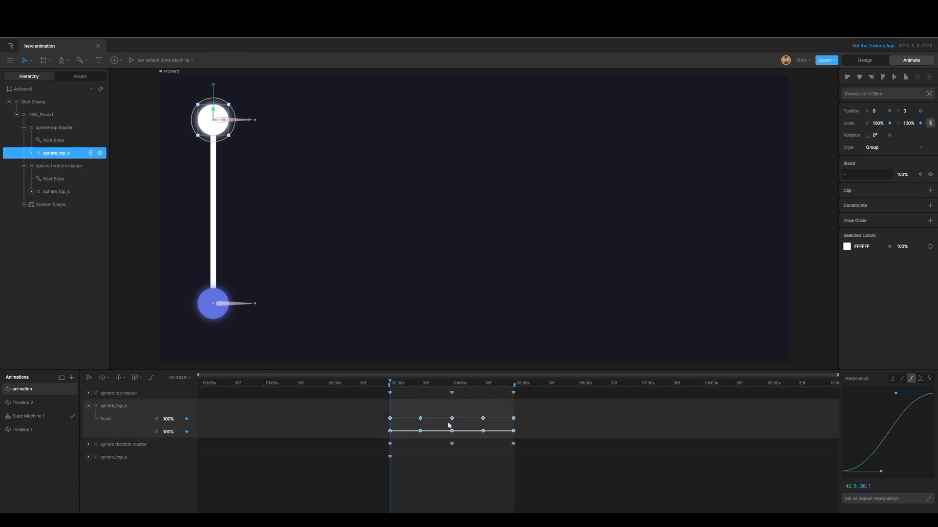
drag(437, 416, 520, 439)
click(88, 456)
click(108, 472)
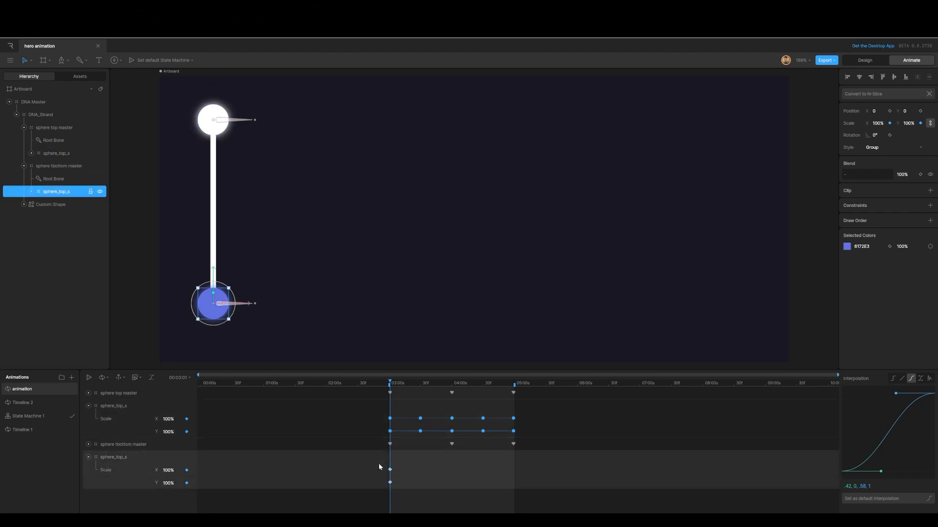
drag(400, 491, 399, 488)
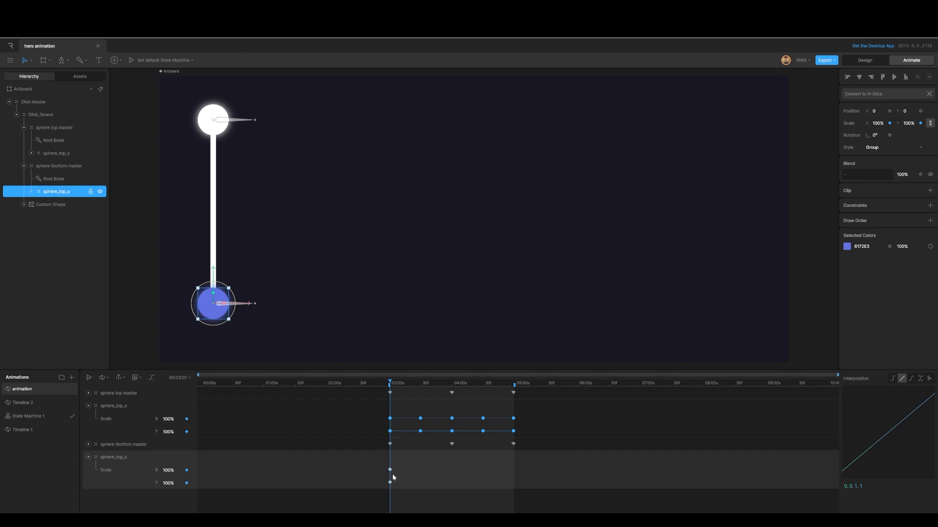
key(ctrl+v)
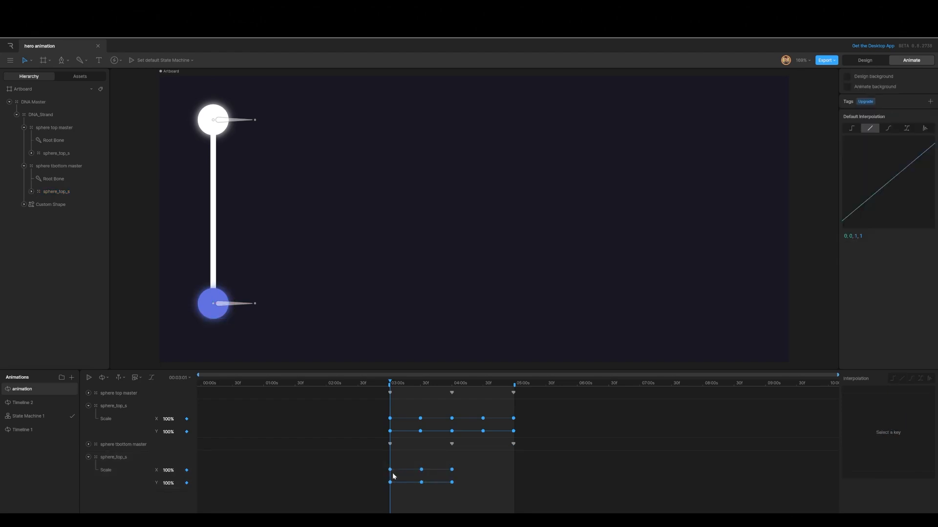
Copy the white sphere's scale keys from its first half onto the purple sphere's sphere_top_s starting at 4 seconds, and preview the animation.
drag(392, 384, 449, 388)
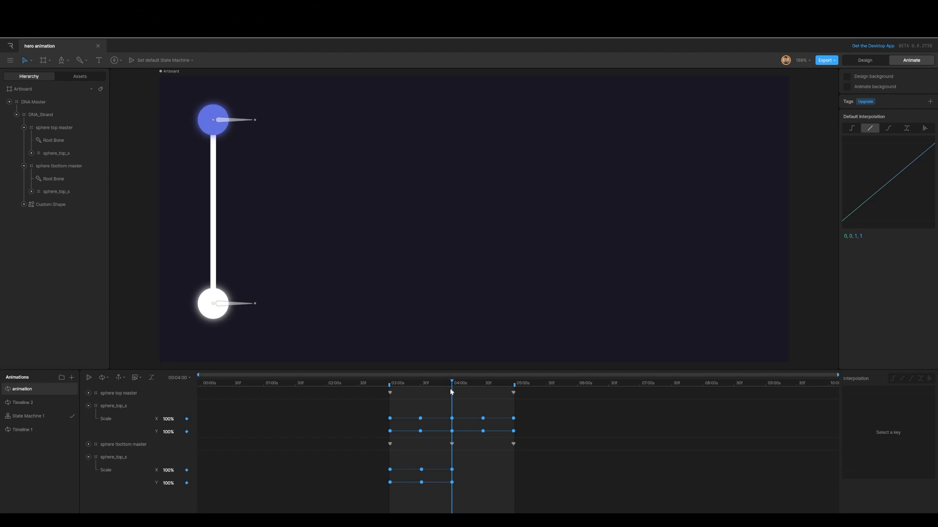
drag(377, 416, 454, 432)
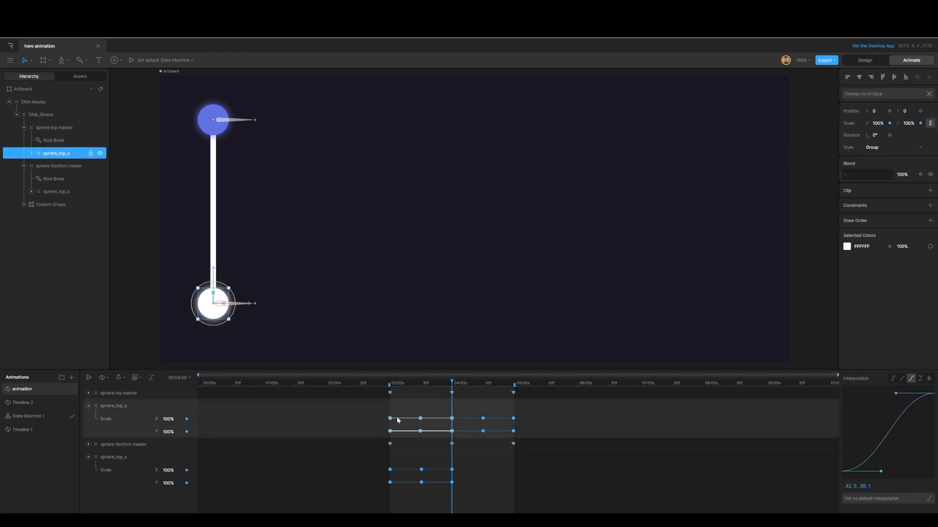
click(452, 470)
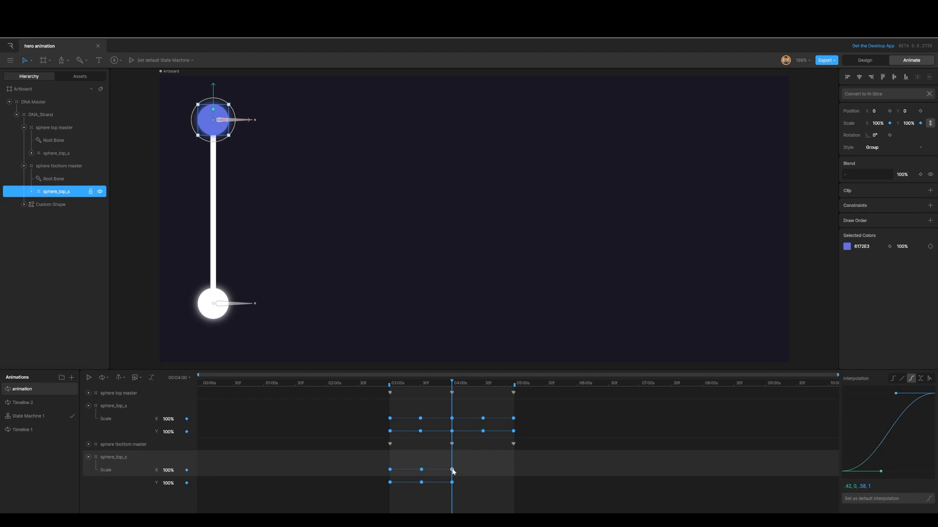
key(ctrl+v)
key(space)
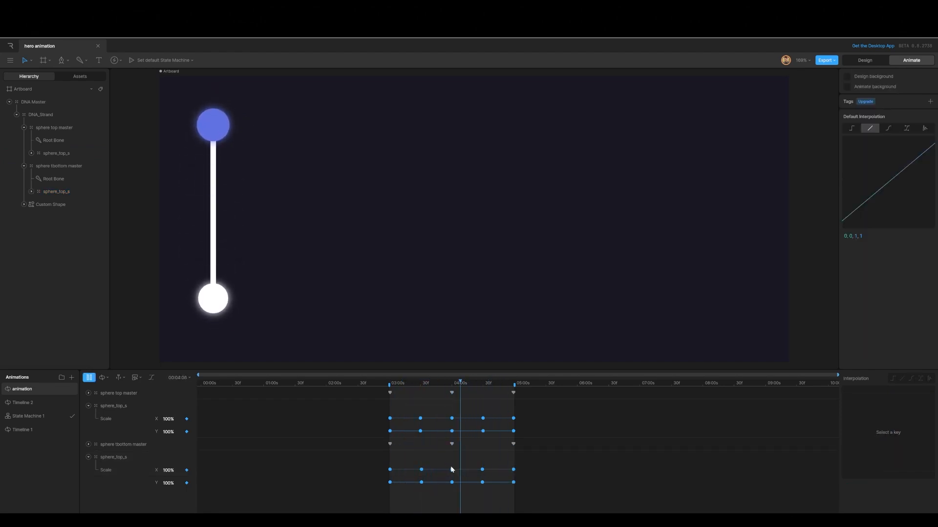
key(space)
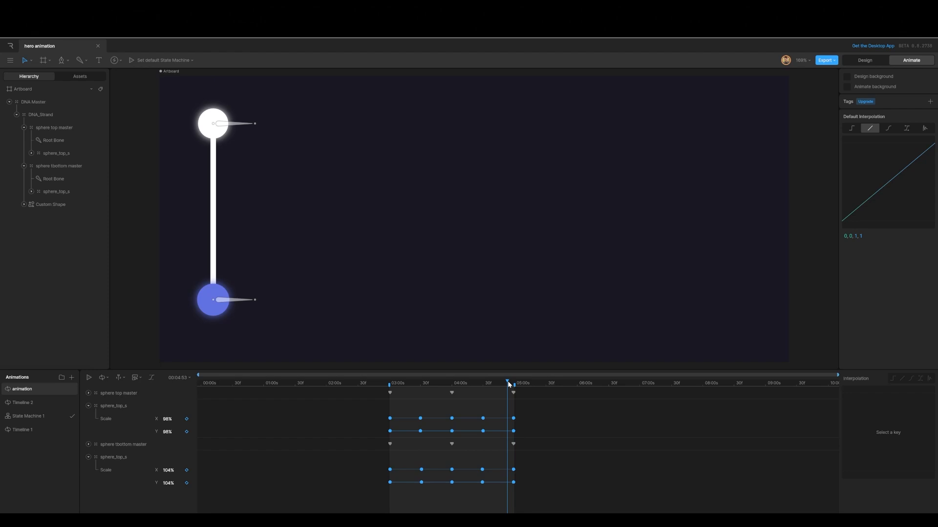
Add a draw order rule to sphere bottom master and open the rule's options.
drag(509, 384, 482, 398)
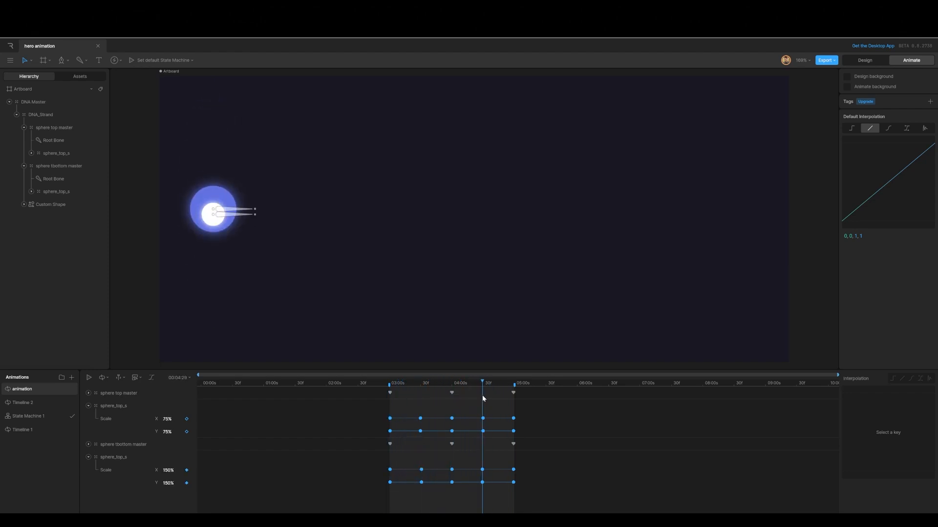
click(219, 198)
click(49, 168)
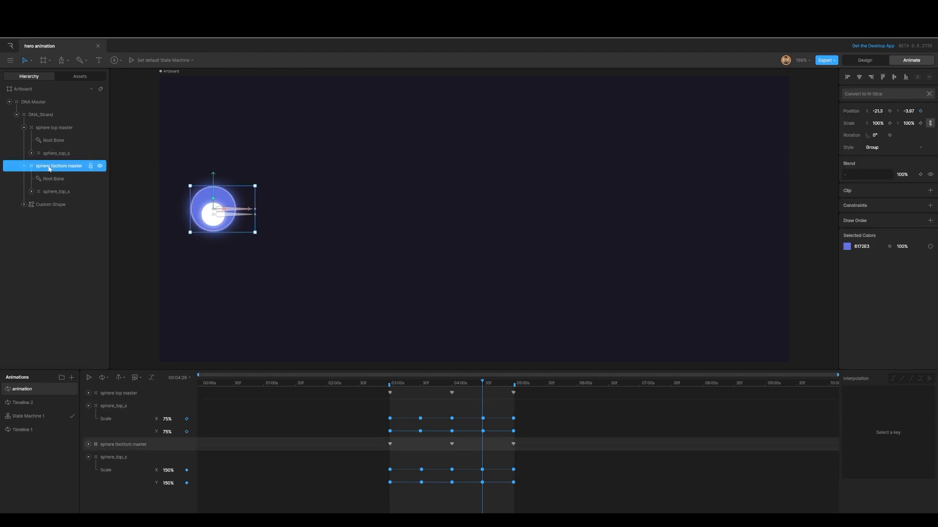
click(930, 221)
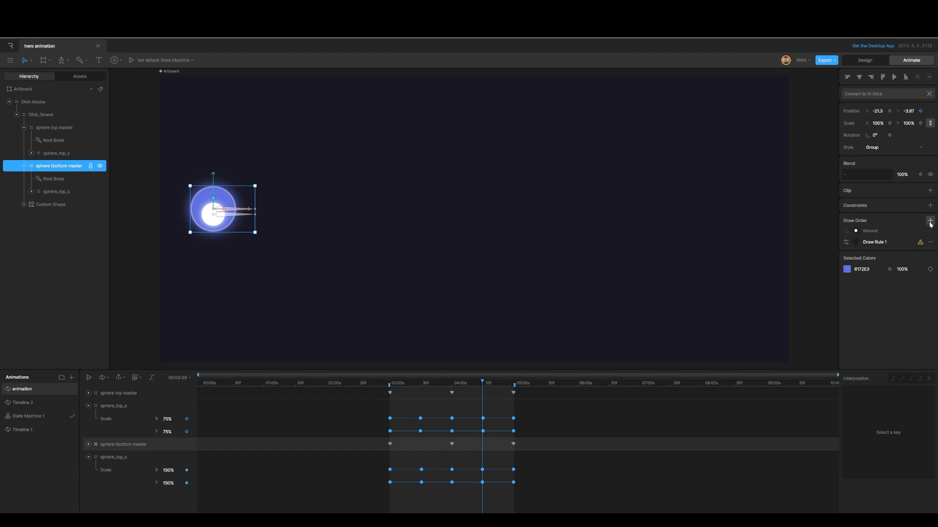
click(845, 243)
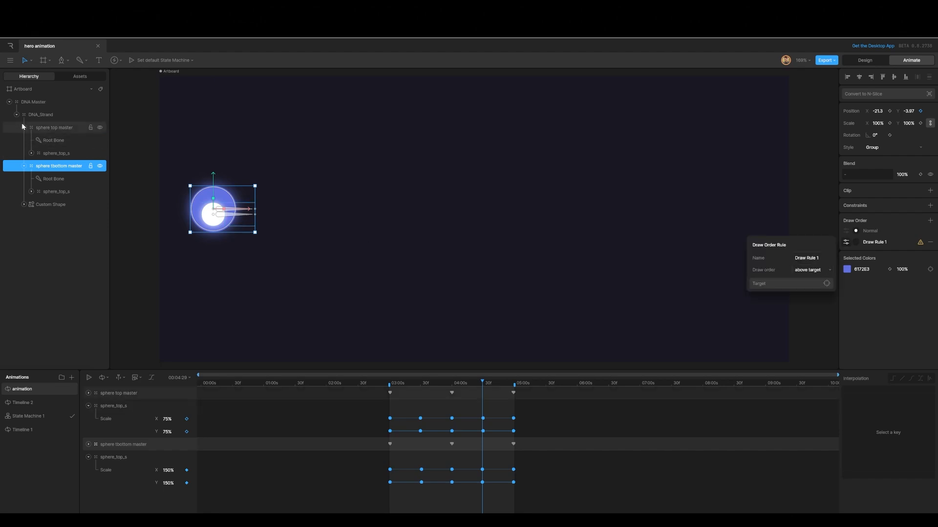
Set sphere bottom master's Draw Rule 1 to target Ellipse 10 inside the white sphere's sphere_top_s group, keeping the order as above target.
click(31, 154)
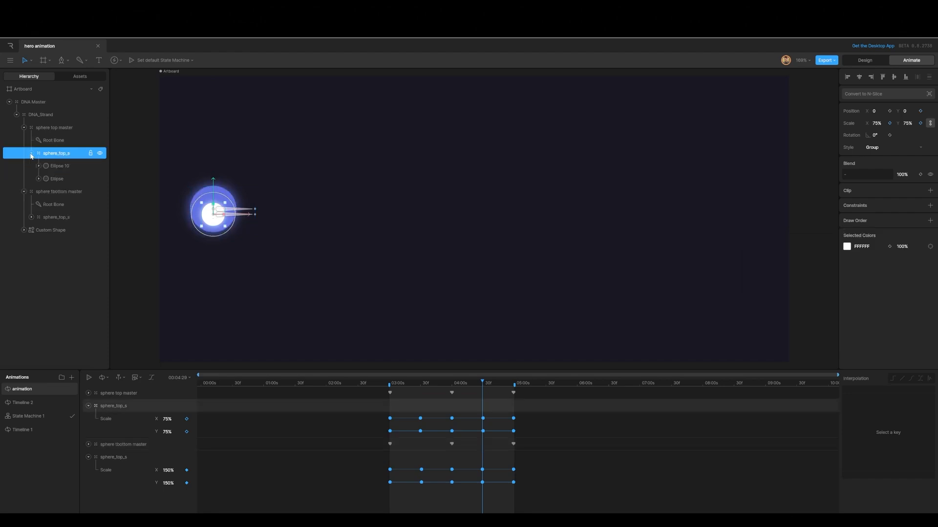
click(53, 218)
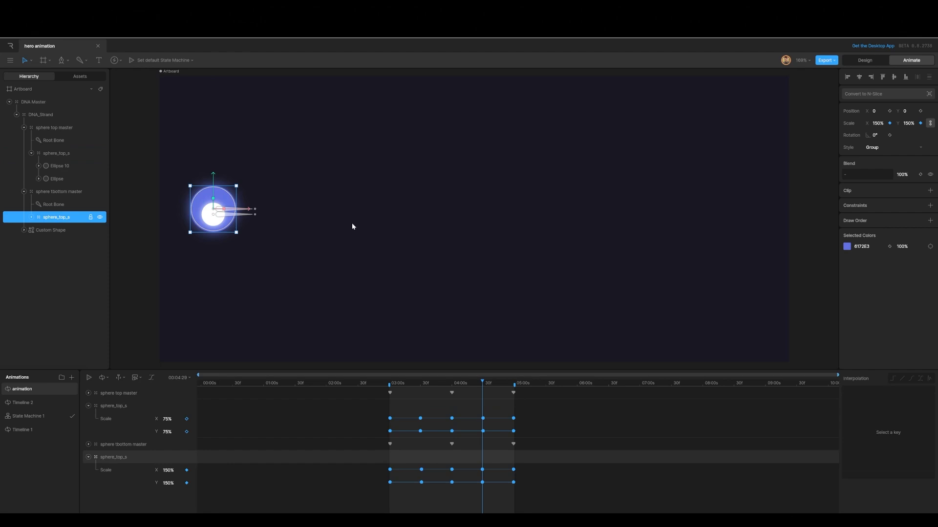
click(59, 192)
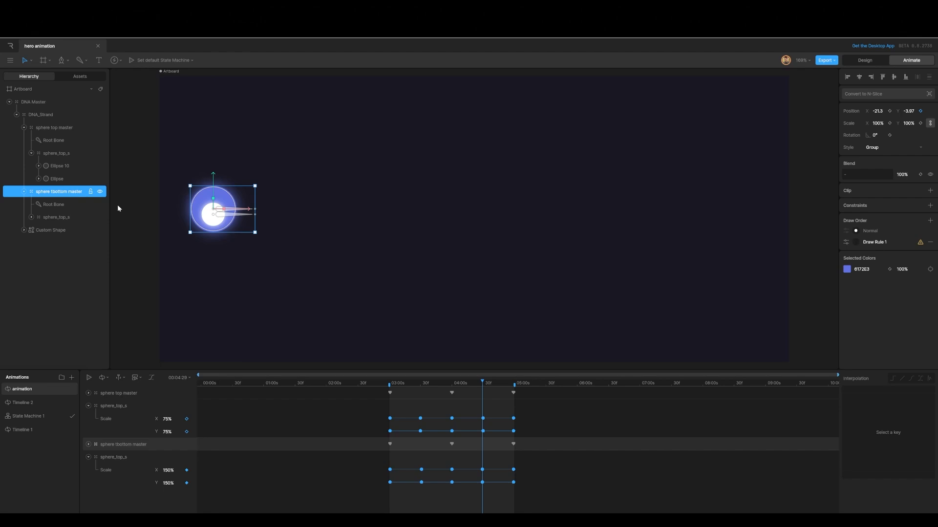
click(846, 242)
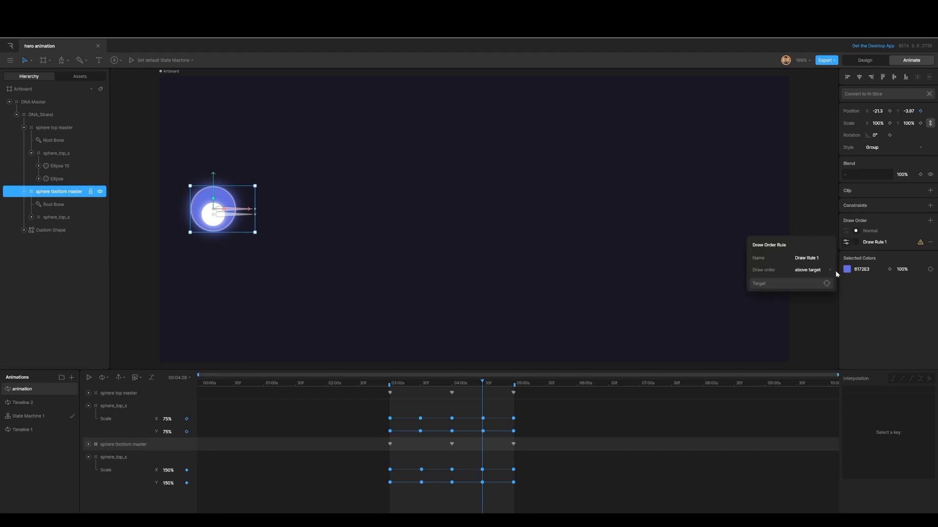
click(827, 283)
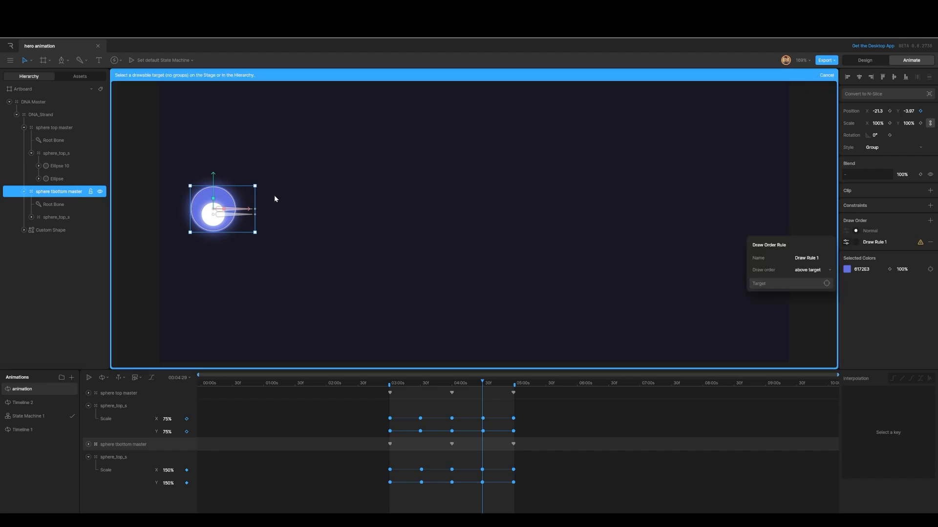
click(59, 166)
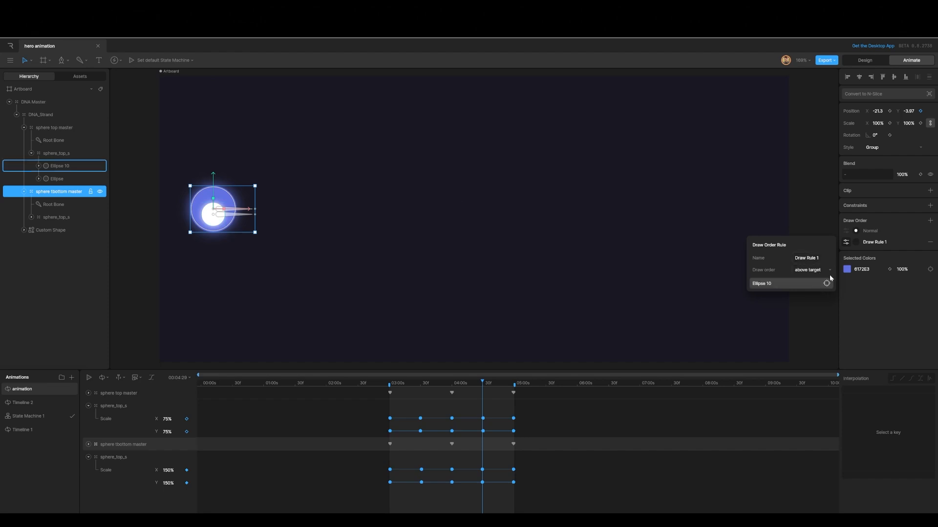
Keyframe sphere bottom master's draw order as Normal at its sphere's second-half 150% scale key and at 4 seconds.
click(856, 242)
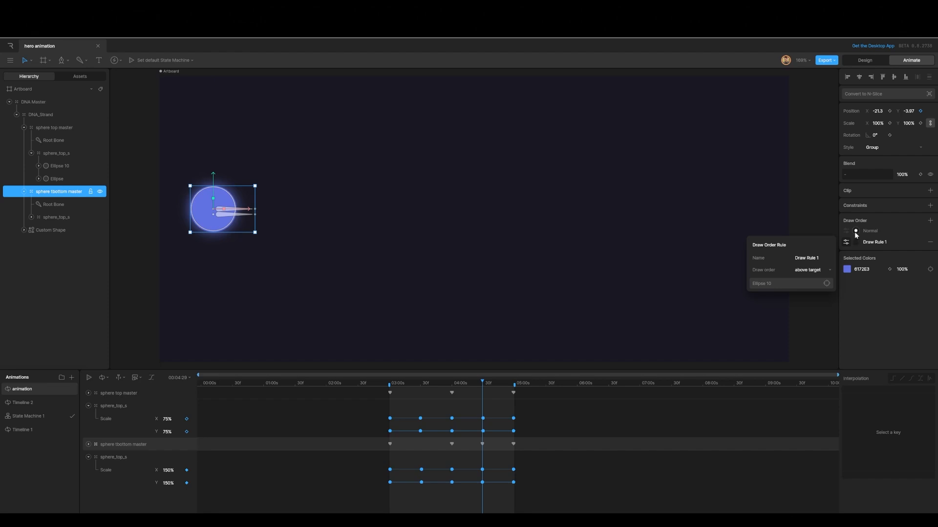
click(855, 231)
drag(480, 380, 453, 406)
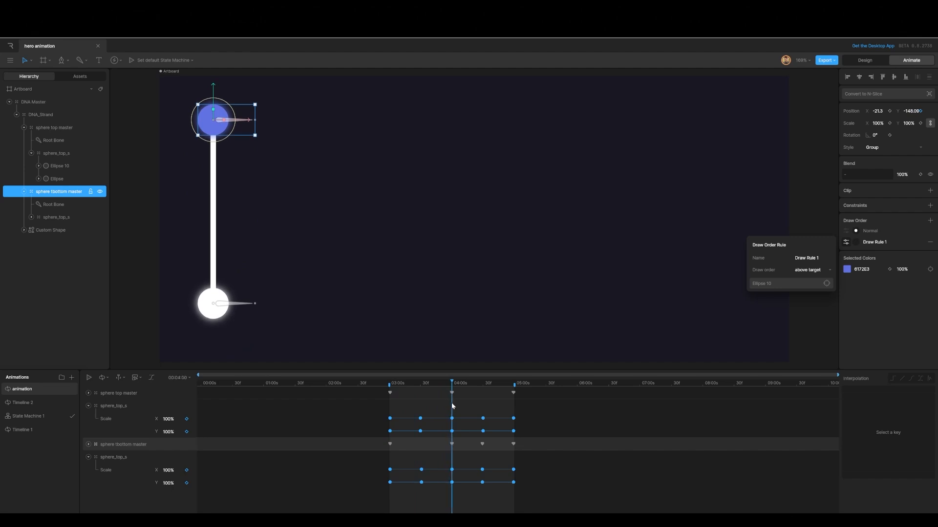
click(856, 233)
Keyframe sphere bottom master's draw order as Draw Rule 1 at 00:04:02.
drag(452, 386, 454, 383)
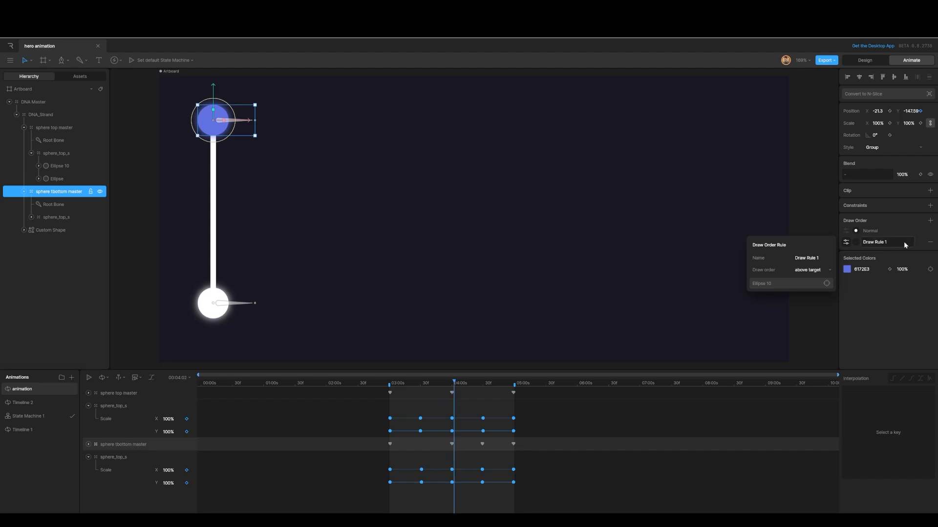
click(855, 242)
drag(462, 388, 461, 385)
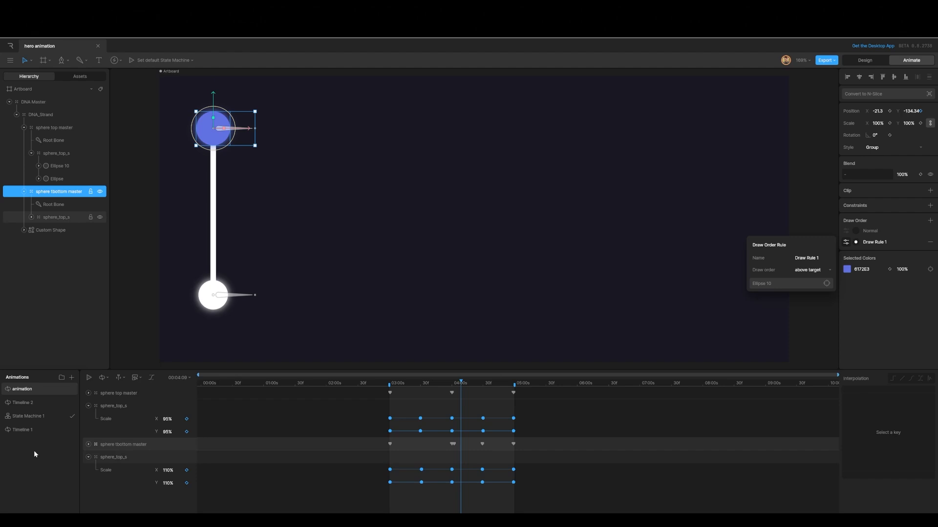
Move sphere bottom master's last Draw Rule key to the work area's end and preview the animation from the work area's start.
click(89, 444)
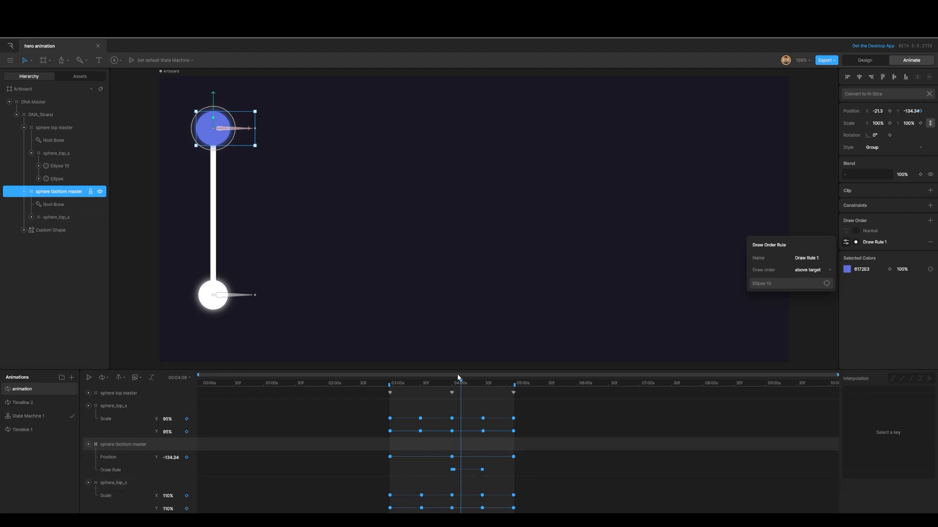
drag(460, 384, 452, 389)
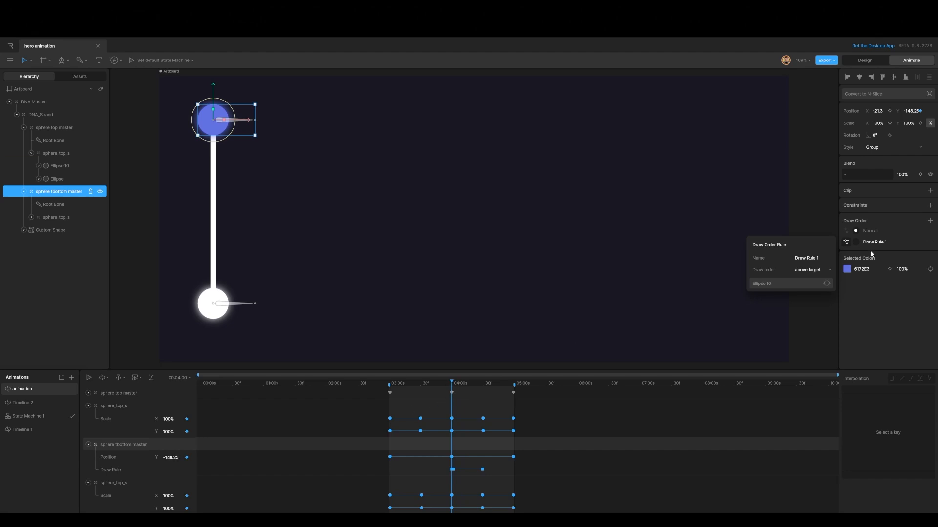
click(454, 385)
click(455, 383)
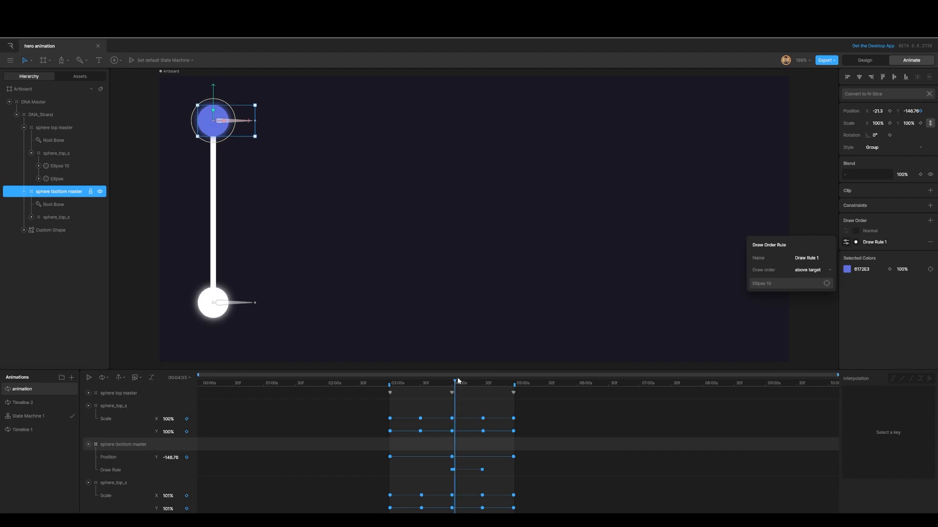
drag(458, 382, 483, 386)
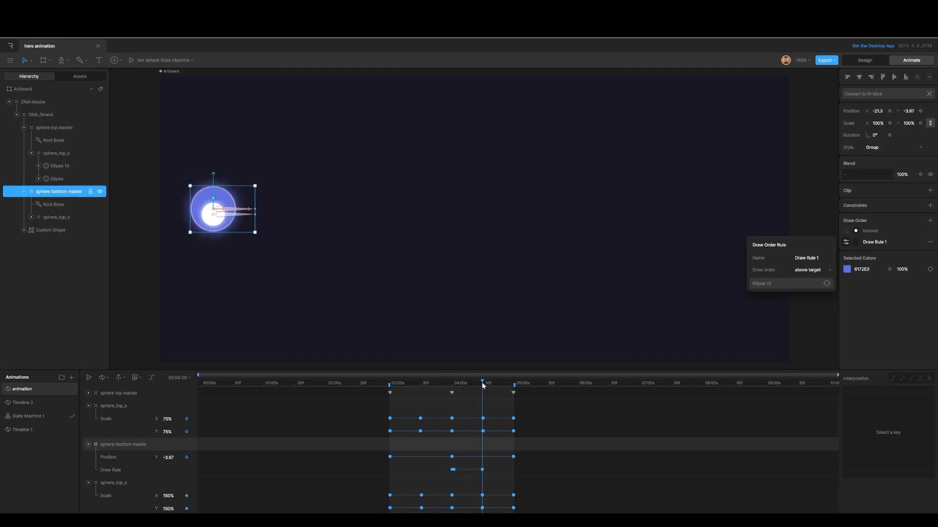
drag(482, 470, 513, 474)
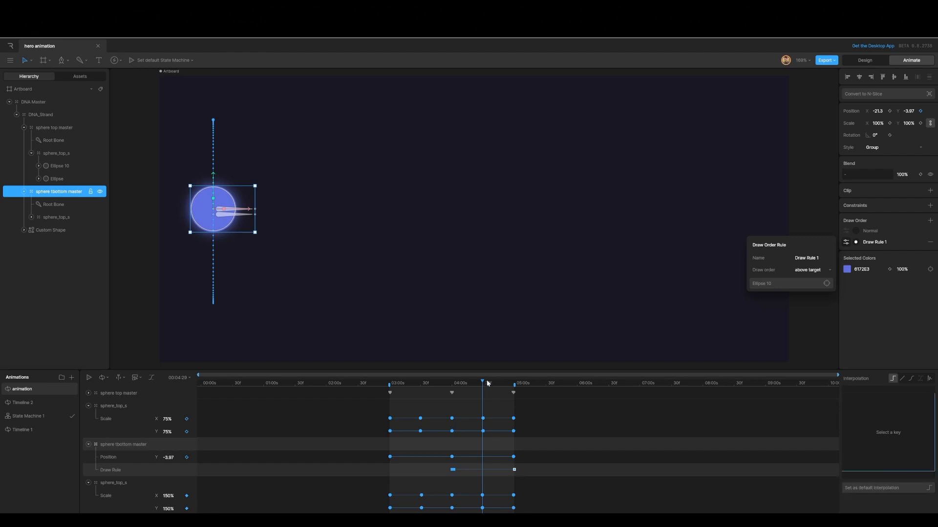
mouse_move(482, 384)
mouse_down()
mouse_move(515, 387)
mouse_move(380, 400)
mouse_move(393, 401)
mouse_up()
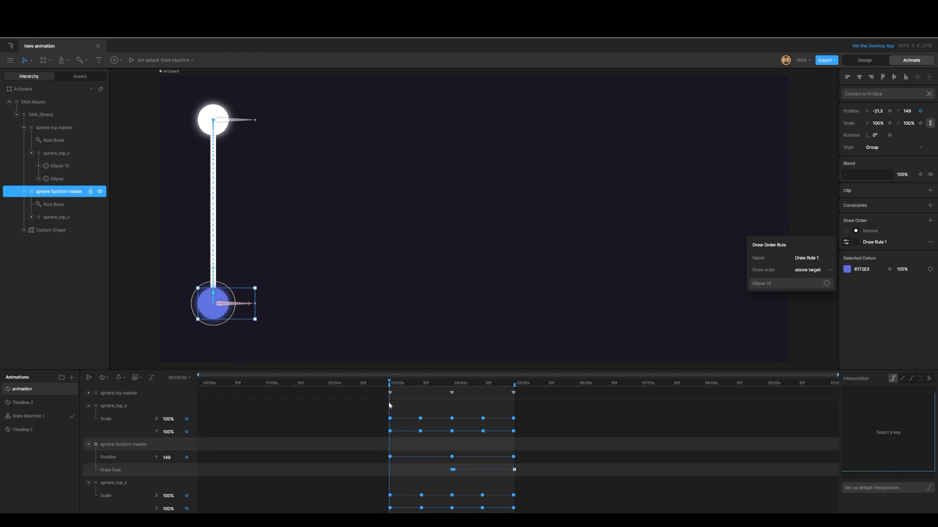
key(space)
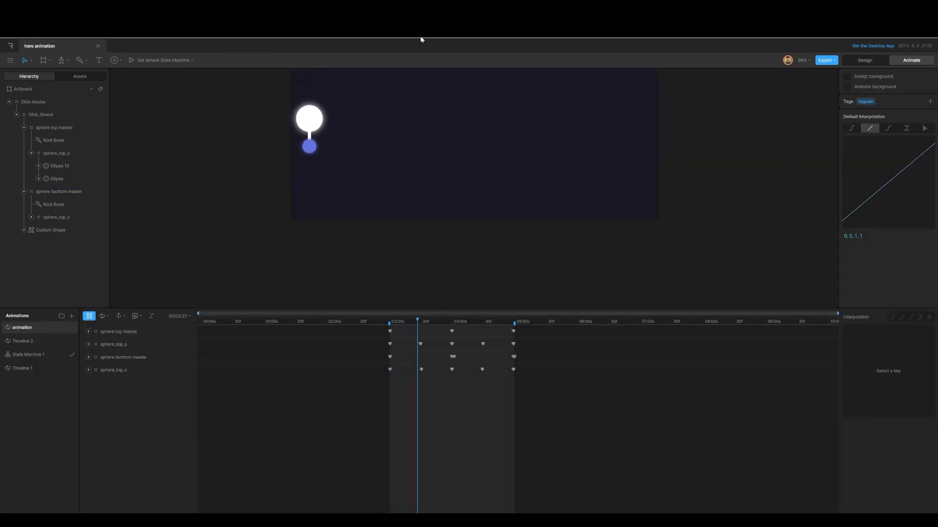
Fit the artboard in the view, stop the preview, and collapse the DNA_Strand group so that it is selected.
click(29, 89)
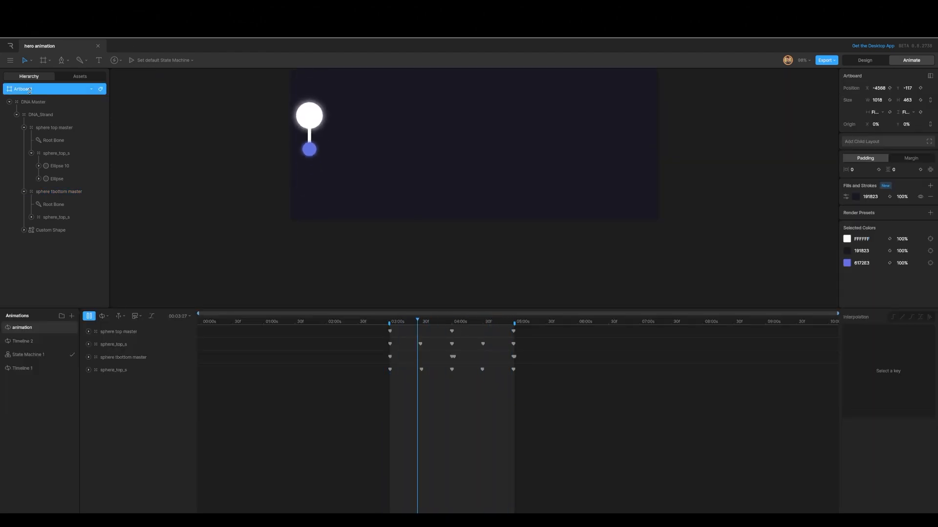
key(f)
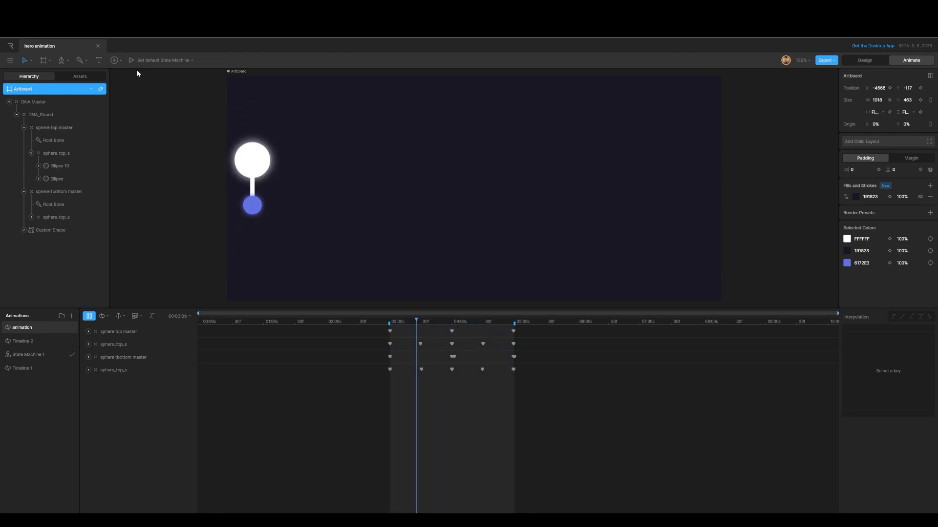
key(space)
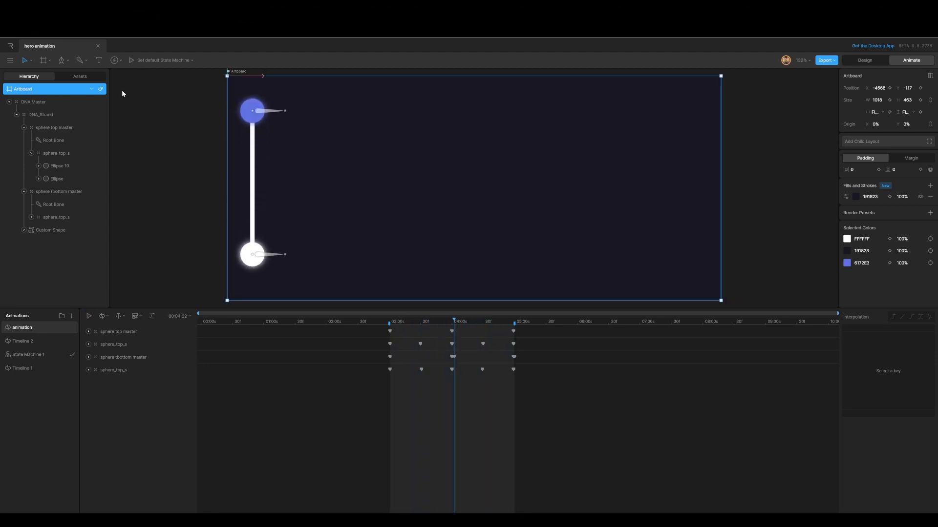
click(17, 117)
click(17, 116)
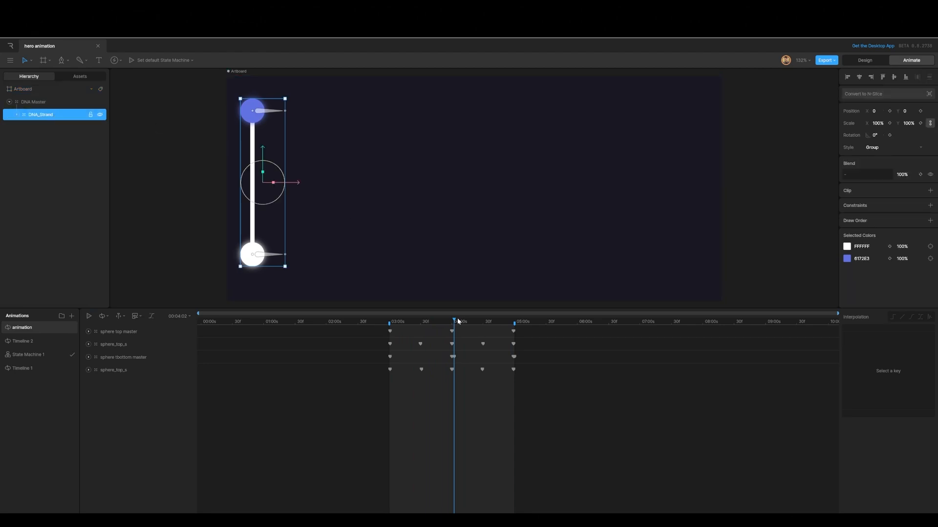
Duplicate the DNA_Strand group at the work area's start until there are twelve strands, up to DNA_Strand 12.
drag(436, 320, 391, 334)
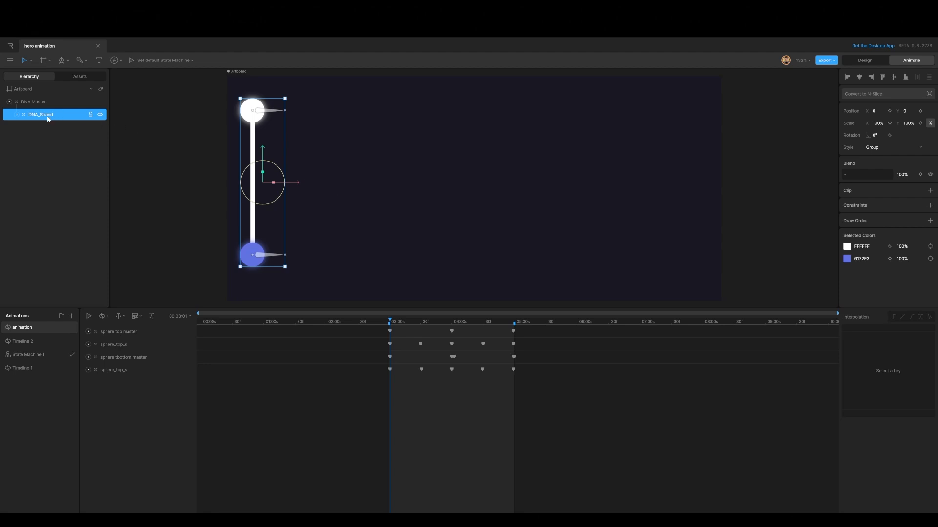
key(ctrl+d)
key(ctrl+d)
key(ctrl+d)
key(ctrl+d)
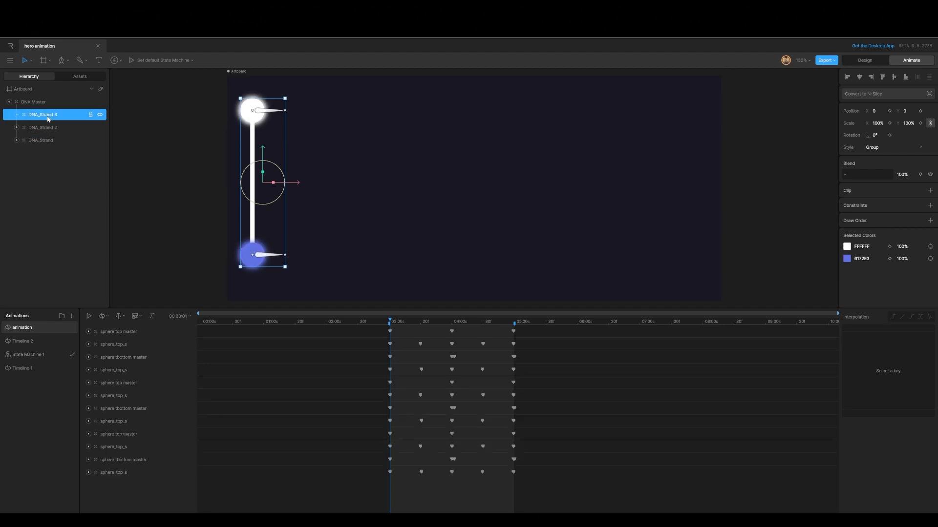
key(ctrl+d)
key(ctrl+d)
key(ctrl+d)
key(ctrl+d)
key(ctrl+d)
key(ctrl+d)
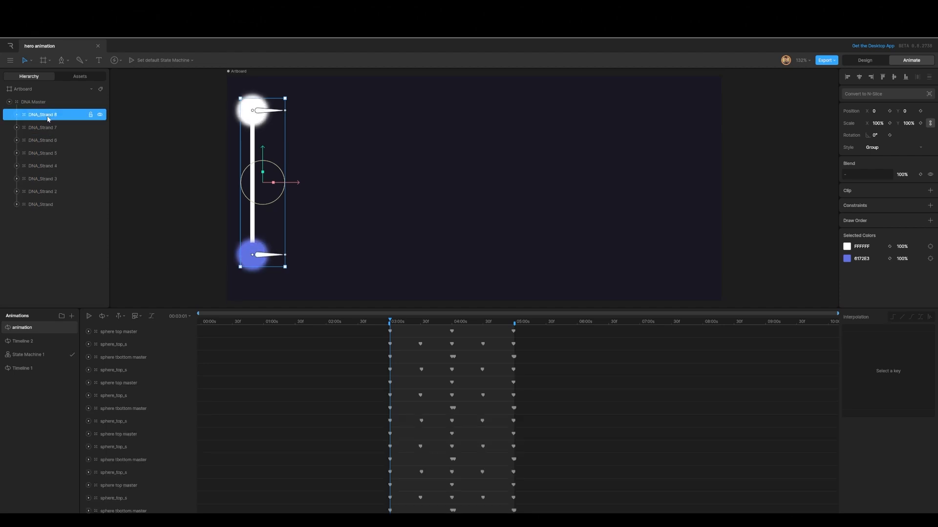
key(ctrl+d)
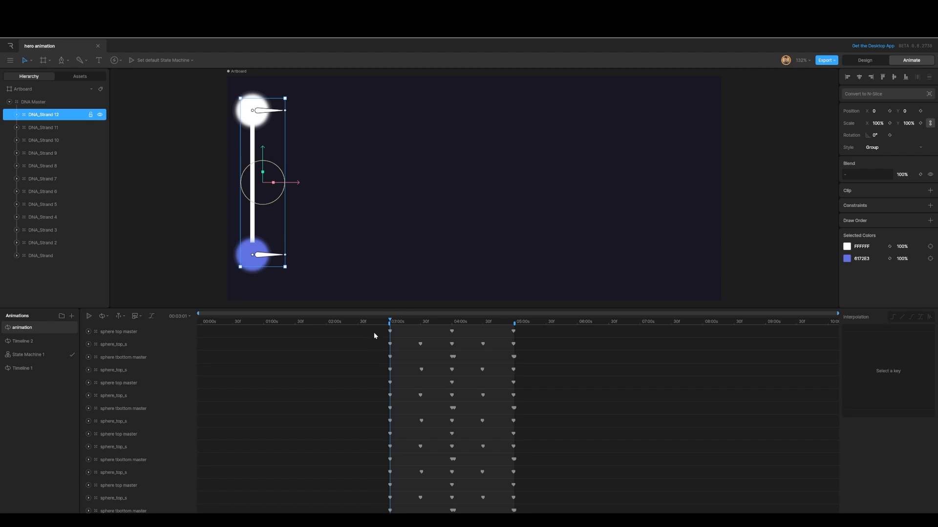
Copy all strands' keyframes, paste them at the work area's end as a second cycle, and scrub back through the motion.
drag(374, 330, 524, 505)
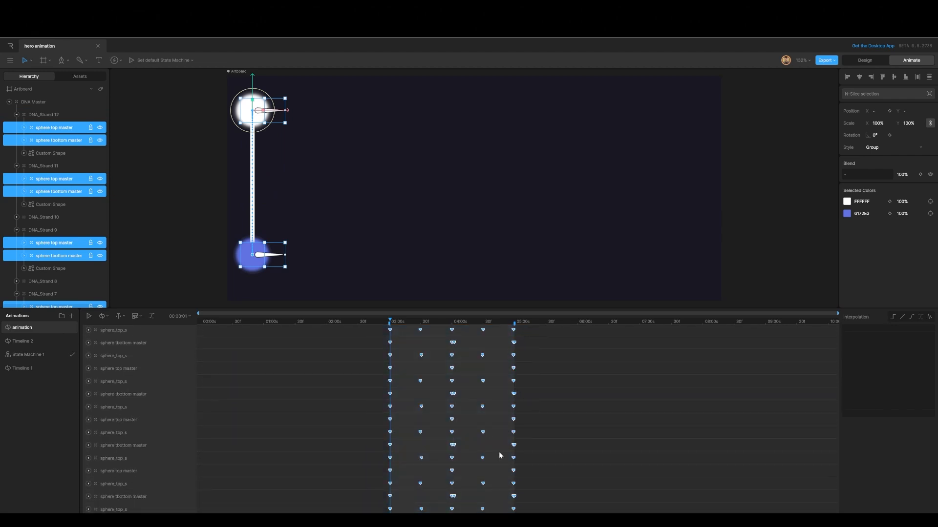
drag(392, 322, 514, 322)
scroll(541, 356, down, 3)
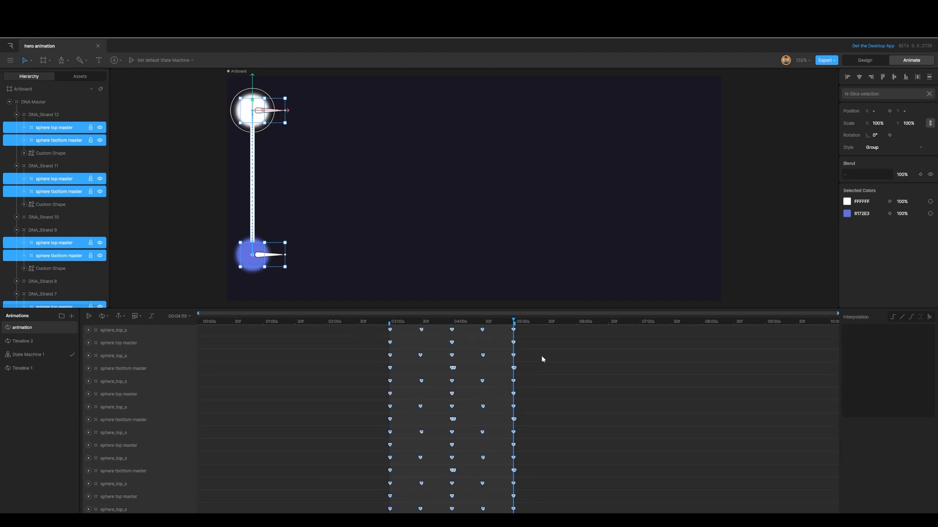
scroll(541, 359, down, 3)
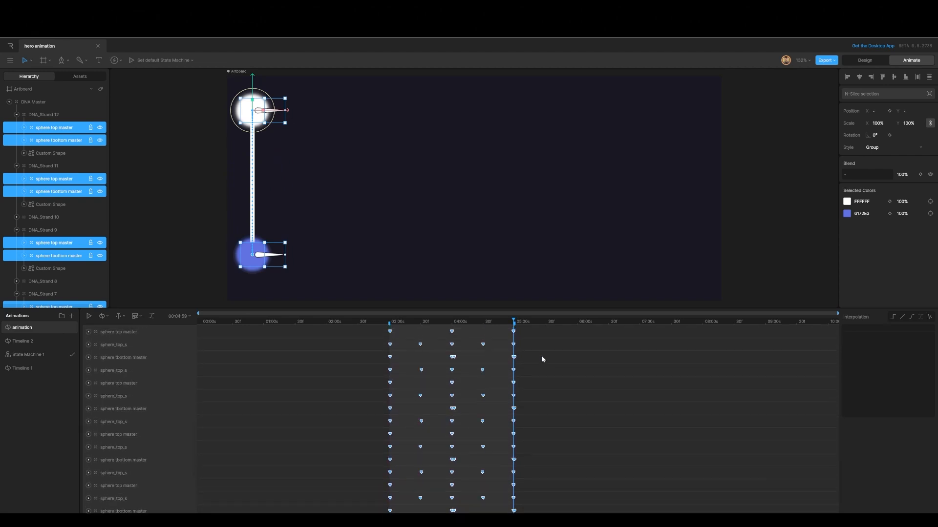
key(ctrl+v)
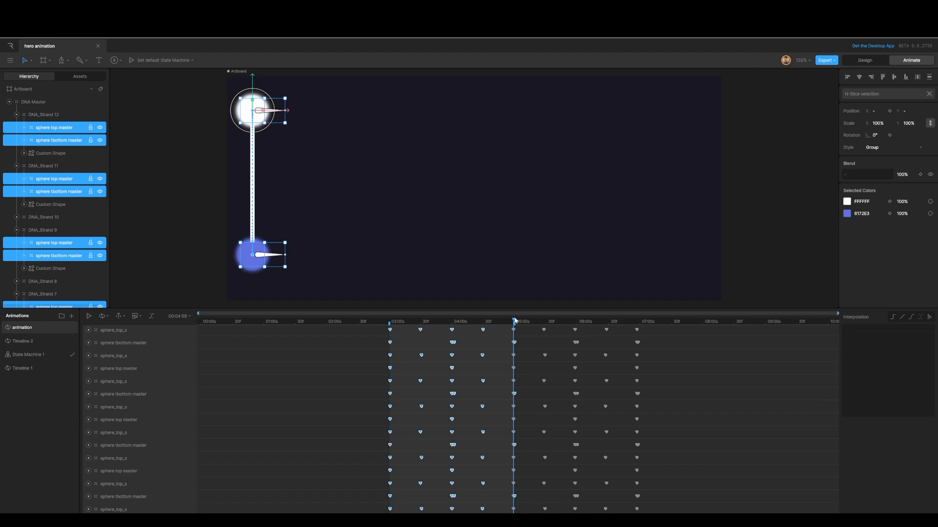
drag(515, 320, 433, 320)
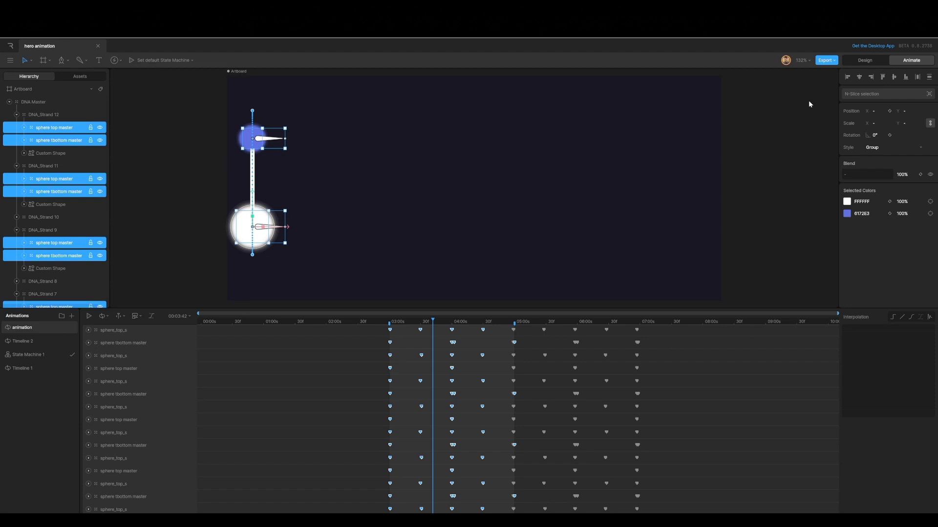
Switch to design mode and collapse the expanded DNA_Strand 12, 11 and 9 groups.
click(864, 61)
click(43, 115)
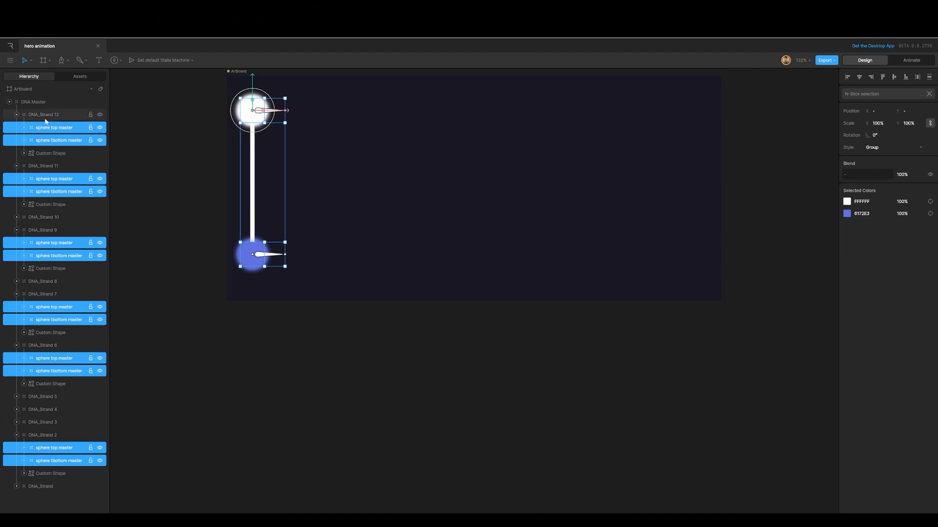
click(16, 115)
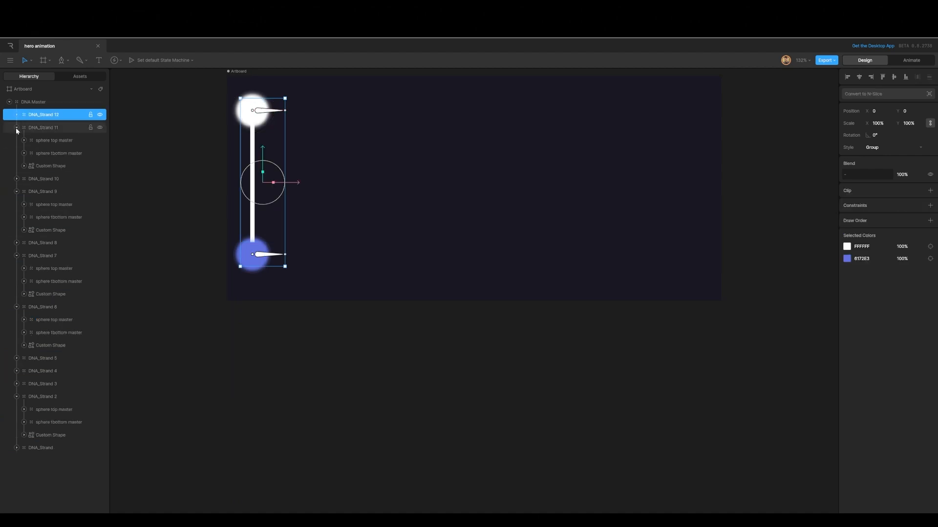
click(17, 128)
click(16, 153)
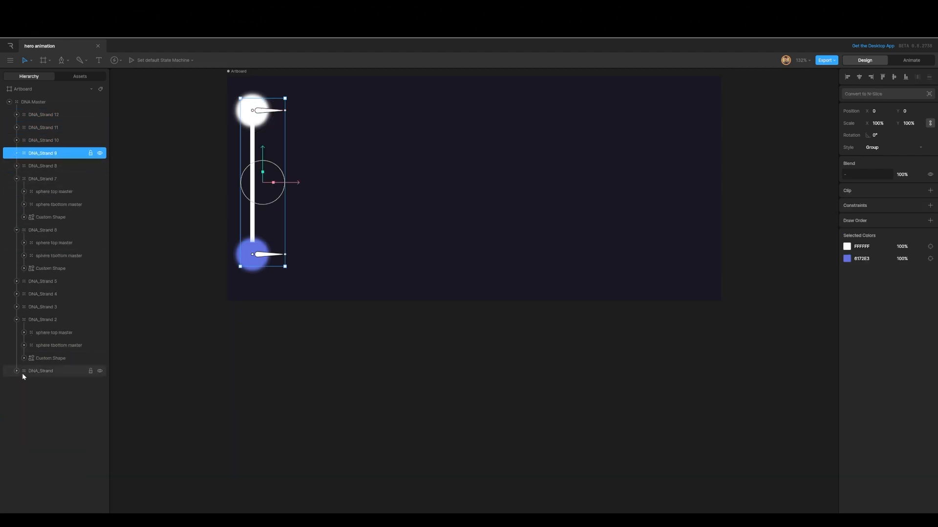
Move DNA_Strand 2, 3, 4 and 5 horizontally to X positions of about 80, 160, 236 and 315.
click(31, 320)
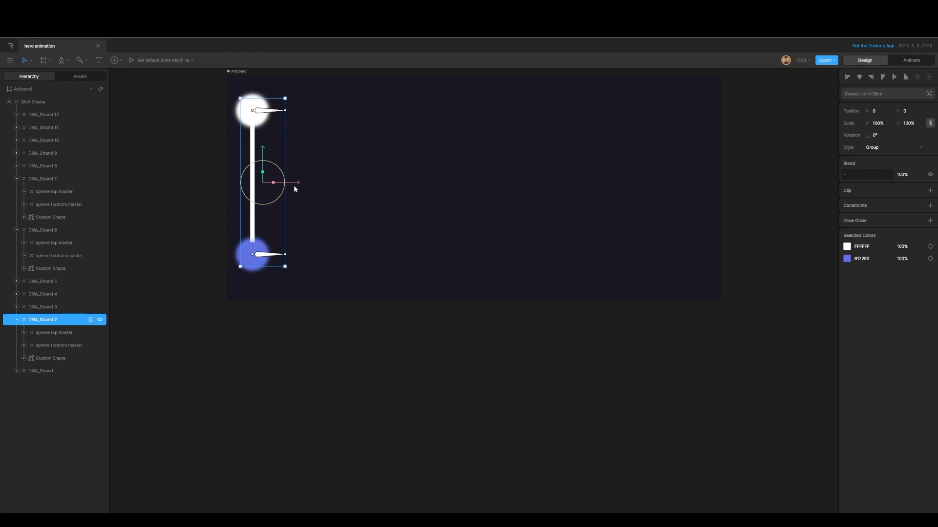
drag(294, 188, 336, 191)
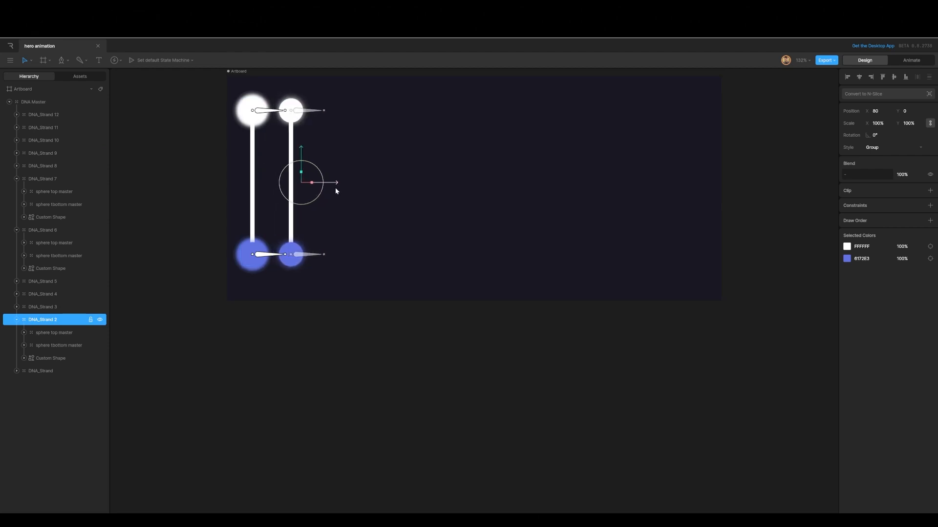
click(39, 307)
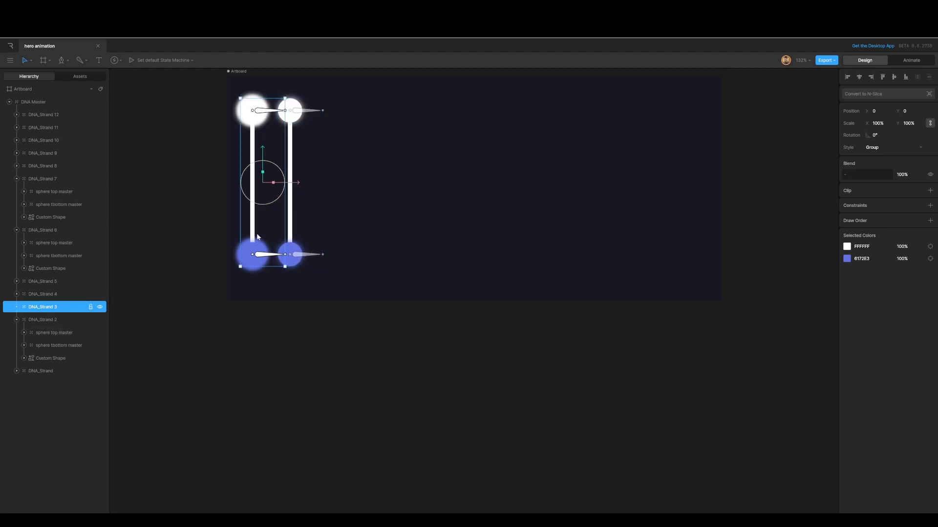
drag(291, 183, 368, 192)
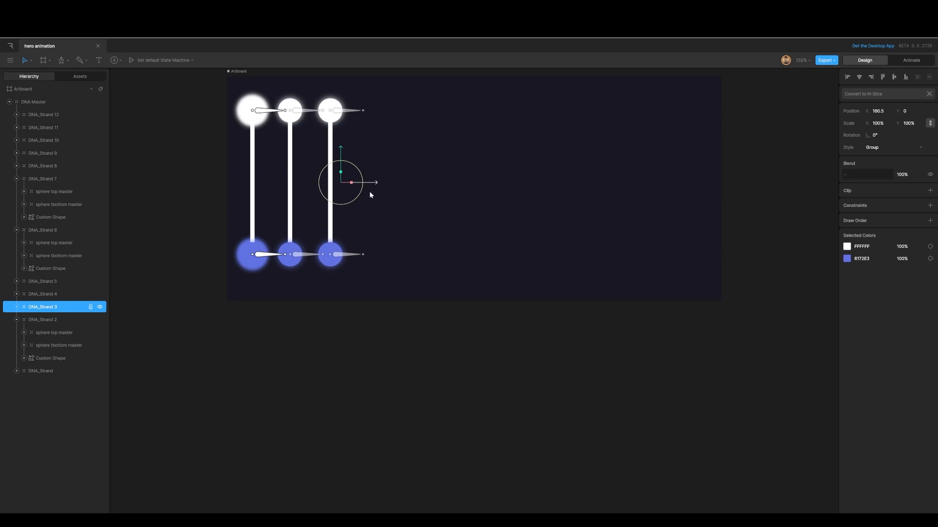
click(49, 295)
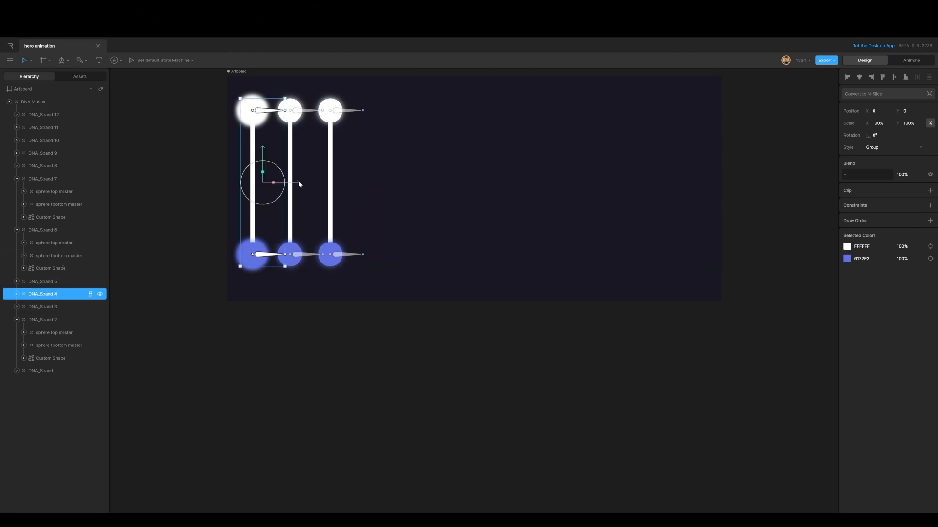
drag(299, 184, 414, 187)
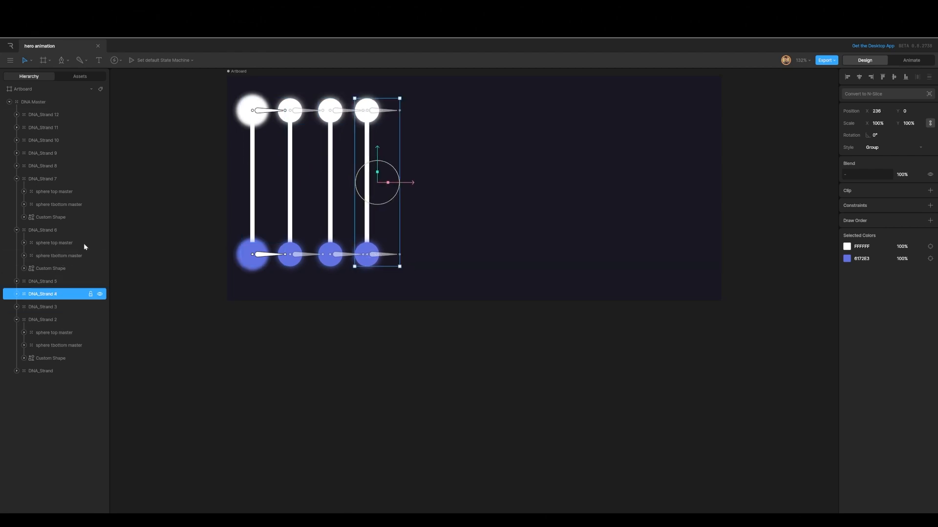
click(51, 282)
drag(262, 183, 415, 186)
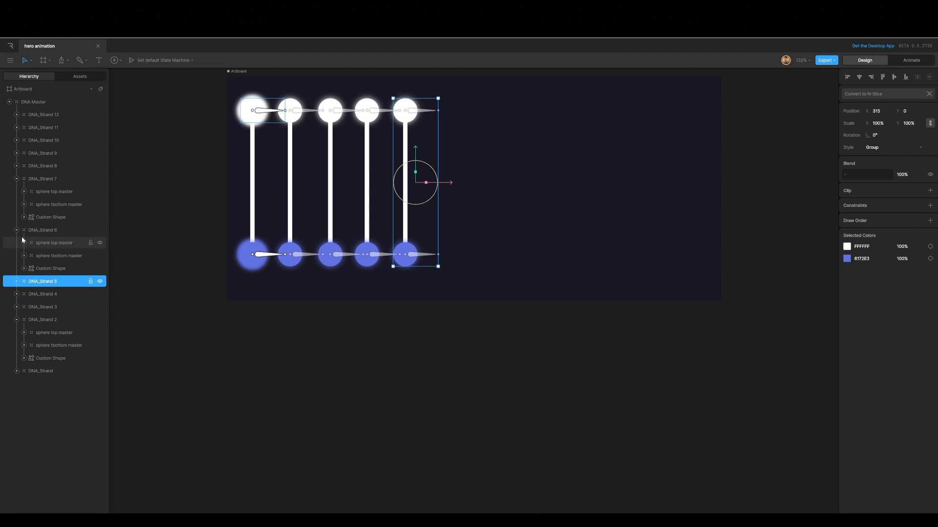
Collapse the remaining expanded strand groups and extend the row with DNA_Strand 6 and DNA_Strand 7, the latter at X about 492.5.
click(17, 230)
click(16, 281)
click(16, 179)
click(46, 192)
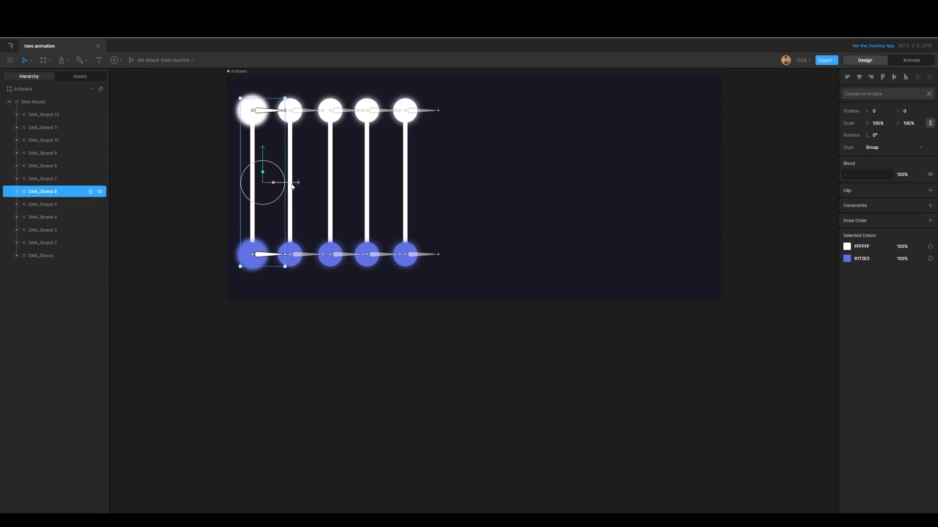
drag(292, 186, 489, 186)
click(58, 204)
click(49, 179)
drag(293, 183, 531, 182)
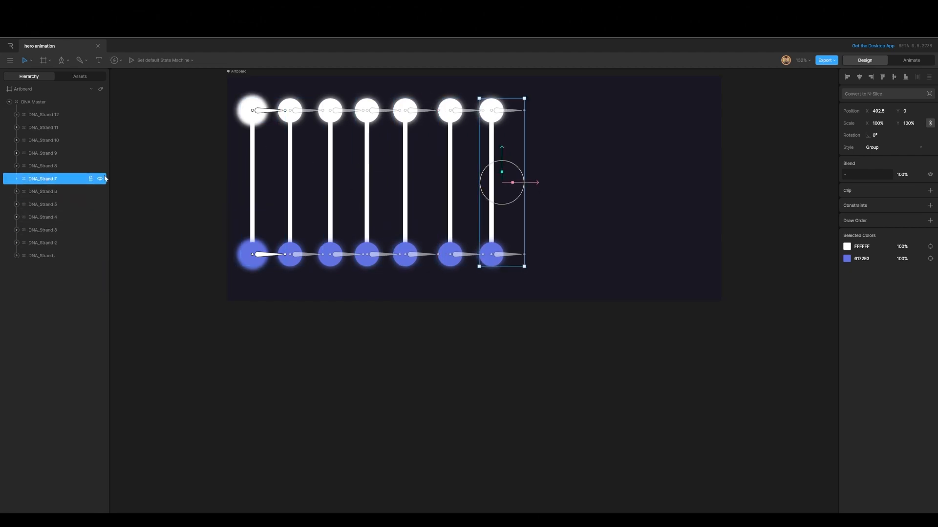
Continue the row by moving DNA_Strand 8 through 12 horizontally, ending with DNA_Strand 12 at X about 926.5.
click(49, 166)
drag(296, 207, 577, 207)
click(50, 153)
drag(294, 203, 619, 203)
click(48, 140)
drag(297, 185, 654, 184)
click(50, 127)
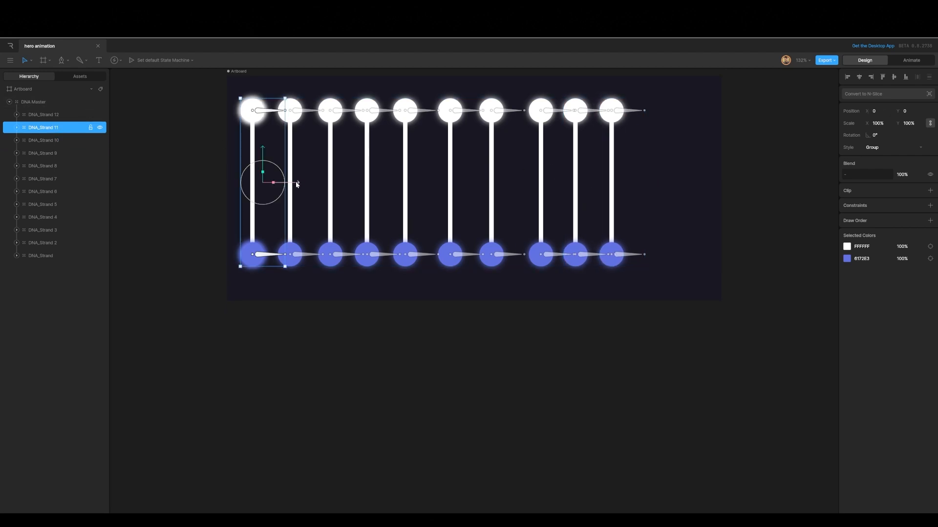
drag(297, 184, 699, 193)
click(48, 114)
drag(299, 183, 748, 184)
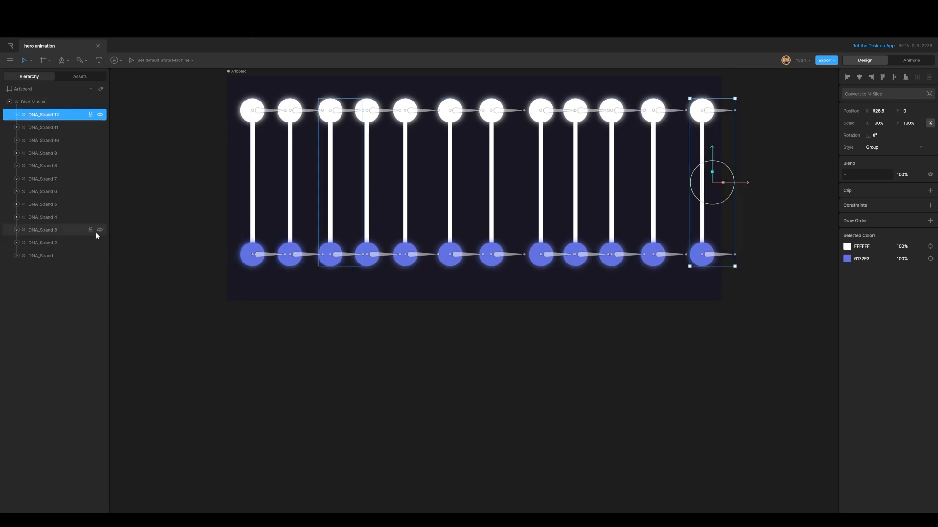
Distribute all twelve strands evenly horizontally and move the DNA Master group to X 65.
shift+click(43, 255)
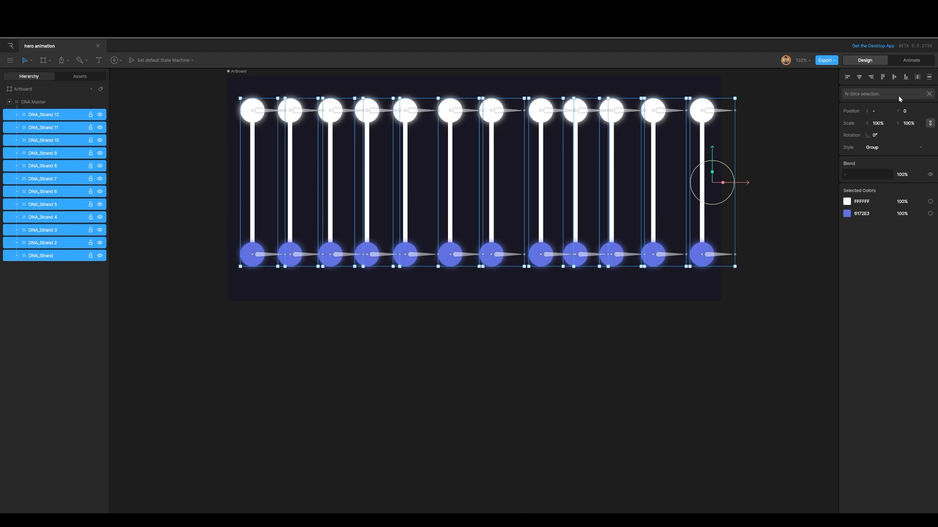
click(918, 77)
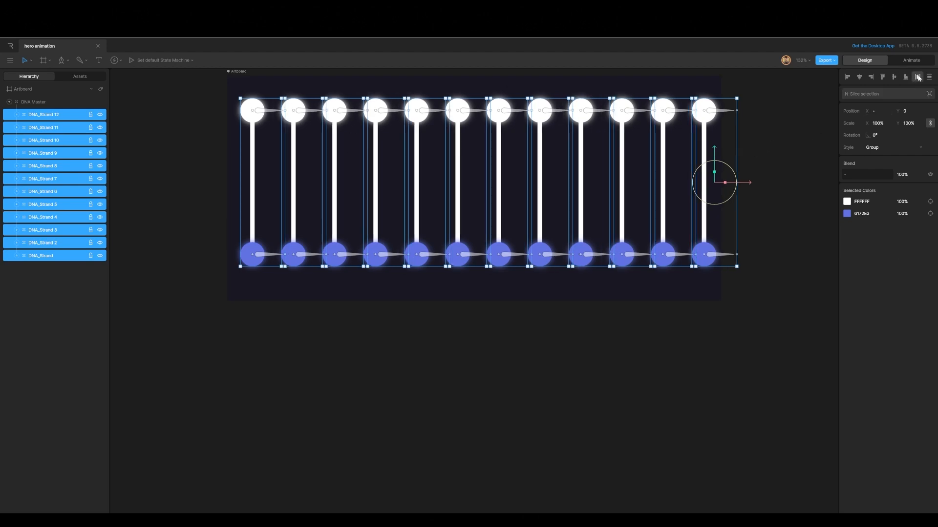
click(33, 102)
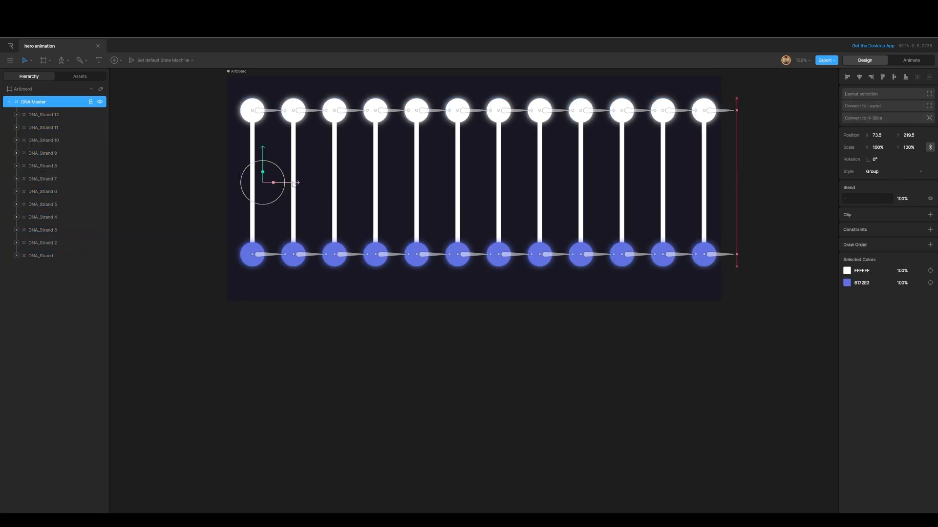
drag(295, 183, 293, 187)
Preview the twelve-strand animation in animate mode from the work area's start, then return the playhead there.
click(911, 60)
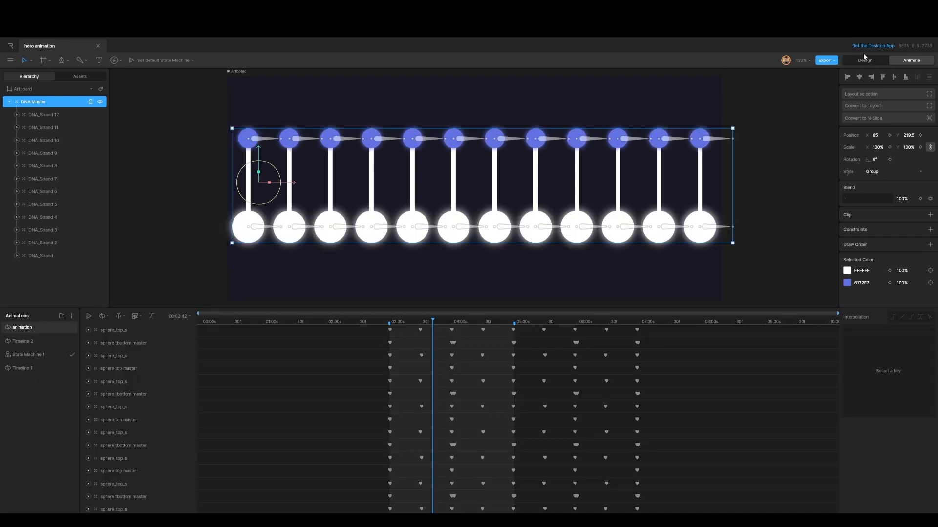
drag(433, 320, 390, 321)
key(space)
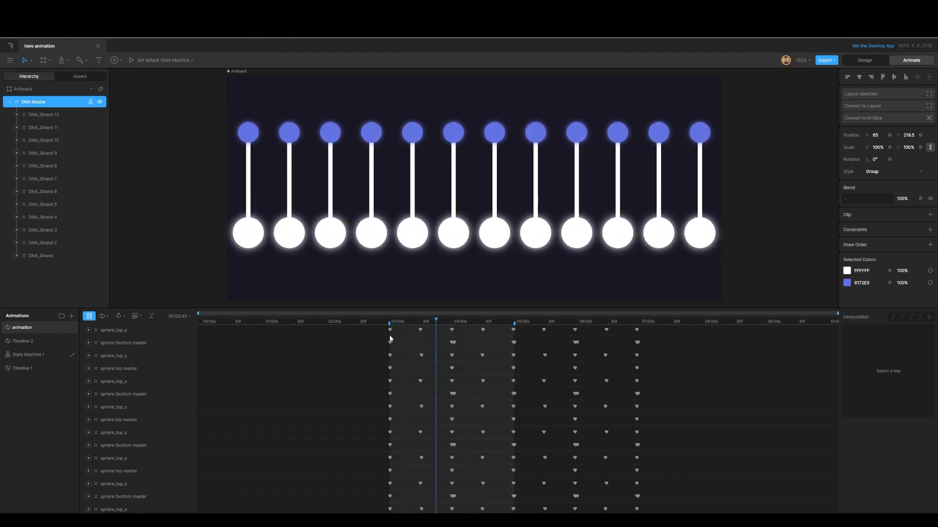
key(space)
drag(463, 321, 391, 341)
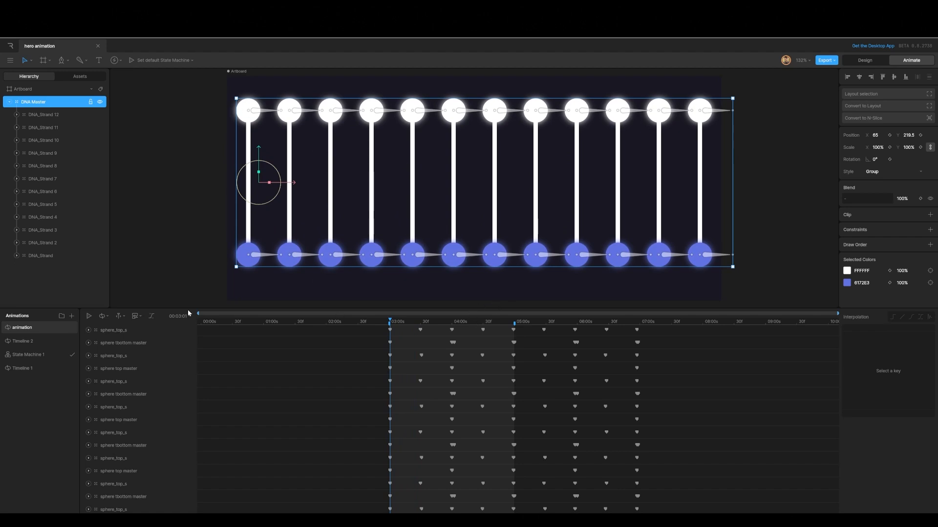
click(104, 329)
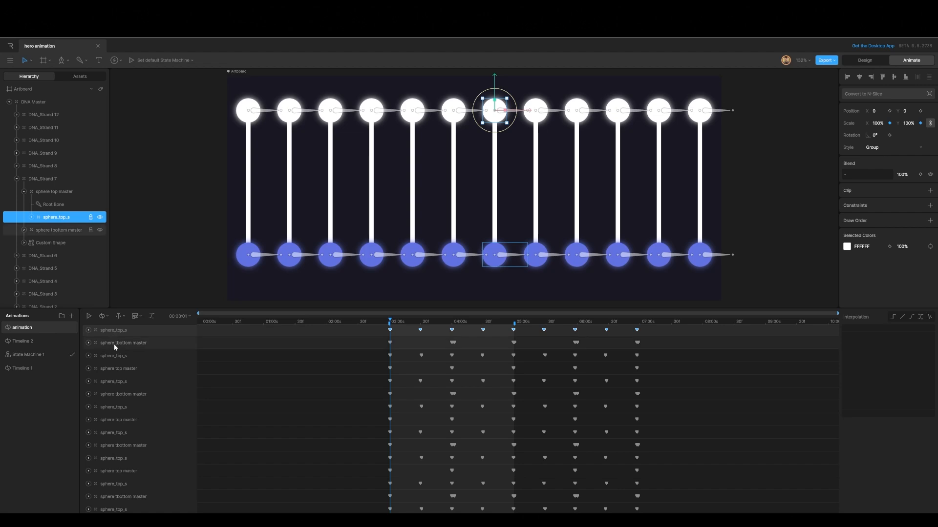
shift+click(112, 342)
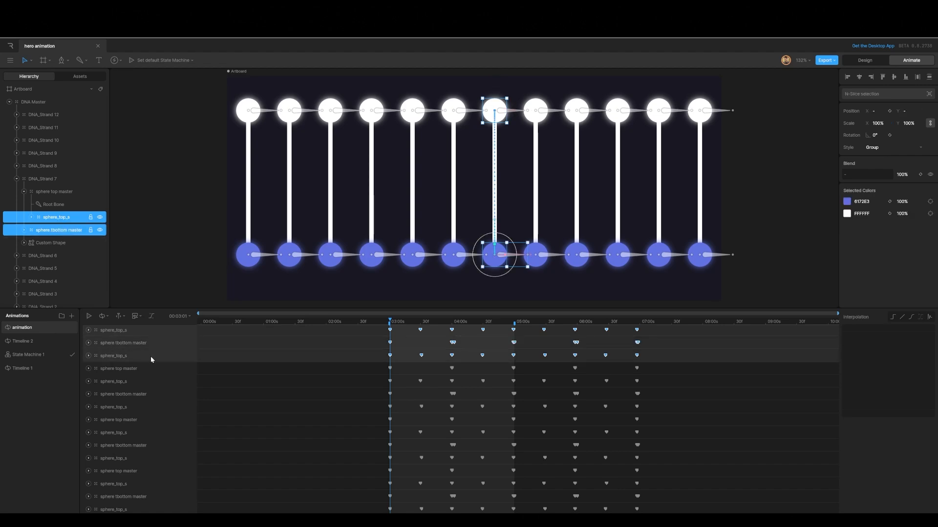
scroll(150, 356, down, 1)
scroll(124, 335, up, 5)
click(124, 335)
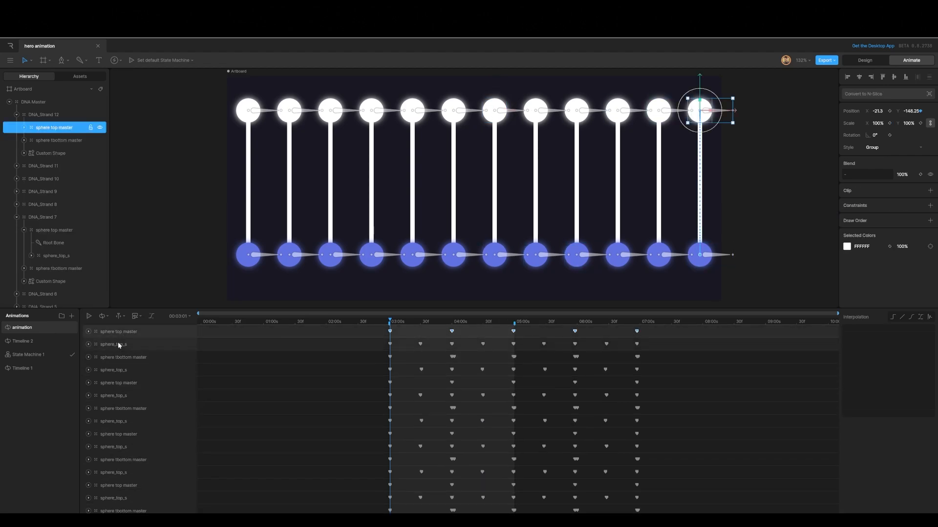
shift+click(116, 357)
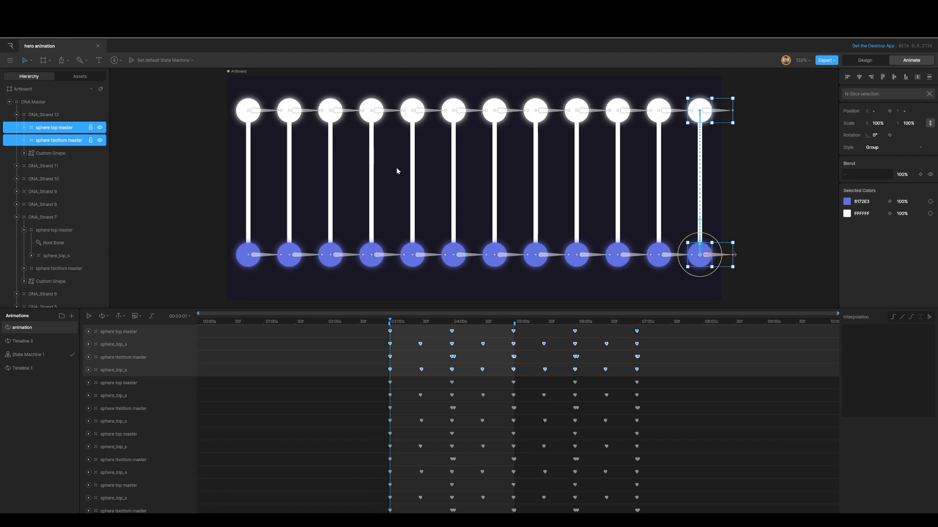
Shift all sphere keyframes of DNA_Strand 11 about a quarter second earlier than those of DNA_Strand 12.
click(115, 380)
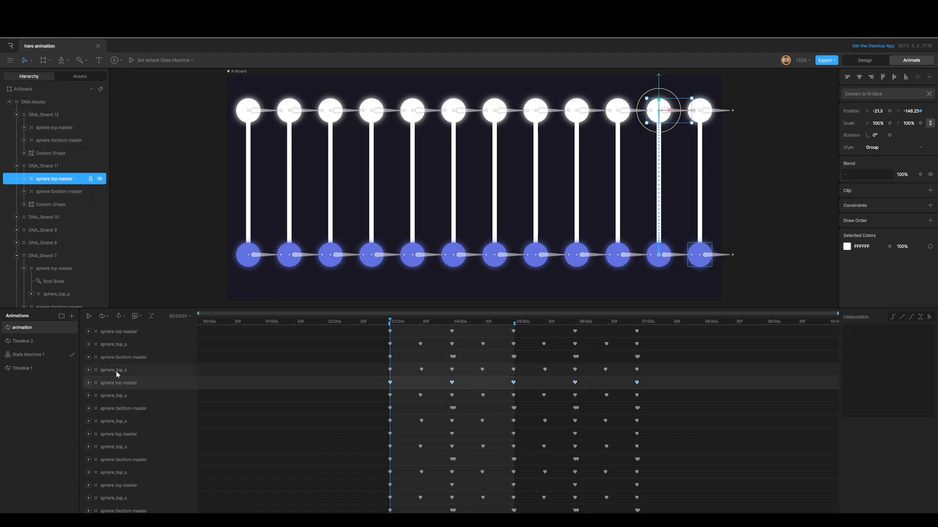
shift+click(113, 407)
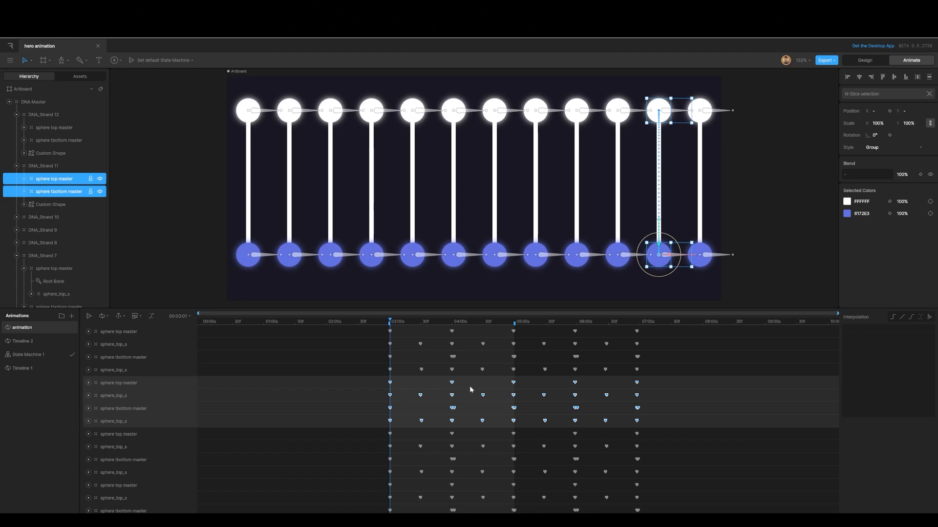
drag(482, 396, 469, 398)
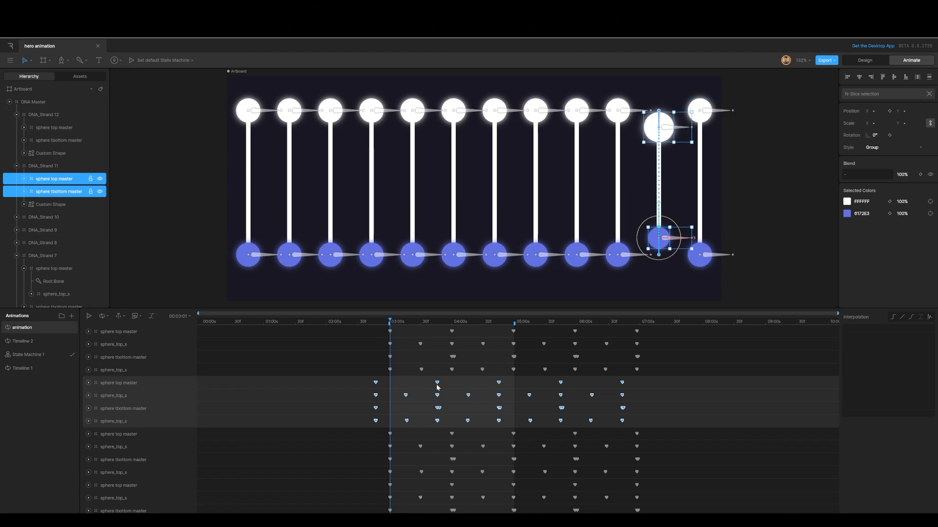
drag(437, 385, 440, 368)
click(121, 433)
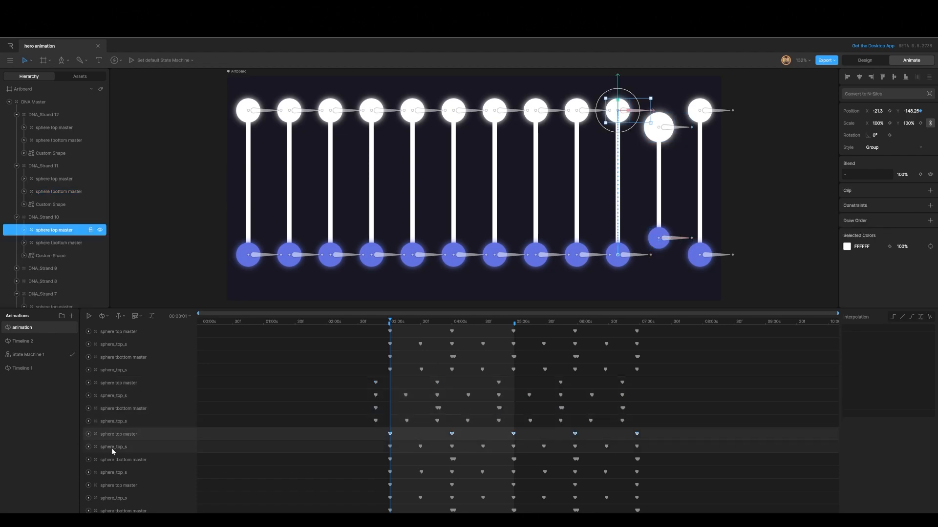
shift+click(111, 459)
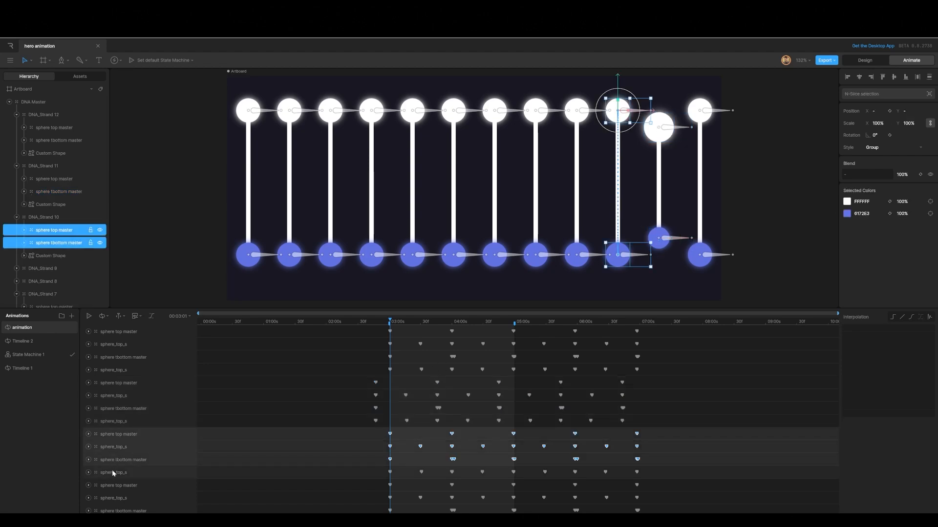
click(449, 450)
drag(450, 450, 443, 452)
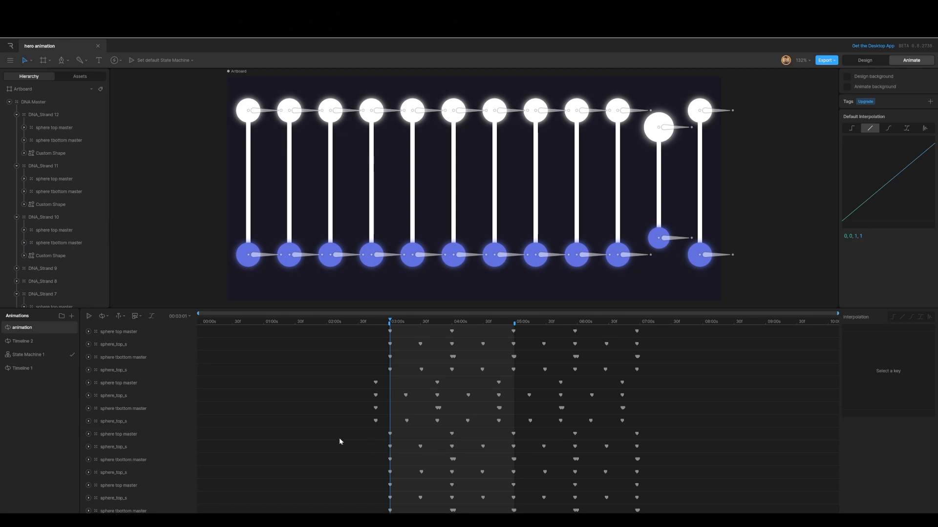
Offset the sphere keyframes of DNA_Strand 10 about 0.4 s earlier and those of DNA_Strand 9 about 0.5 s earlier.
click(117, 433)
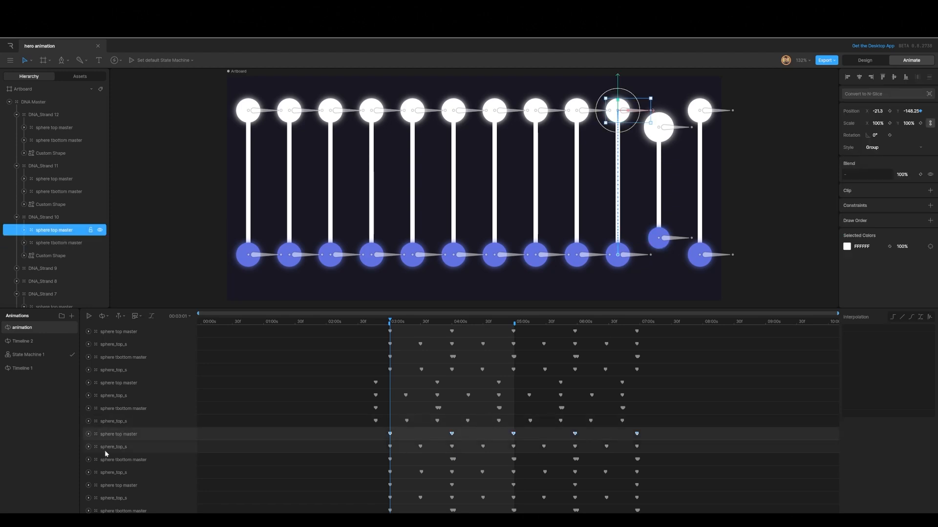
shift+click(110, 466)
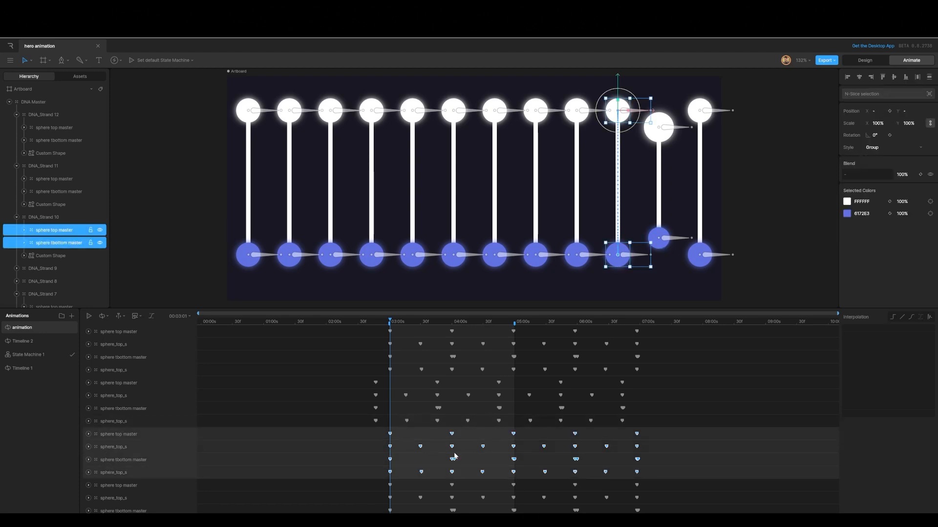
drag(452, 448, 428, 452)
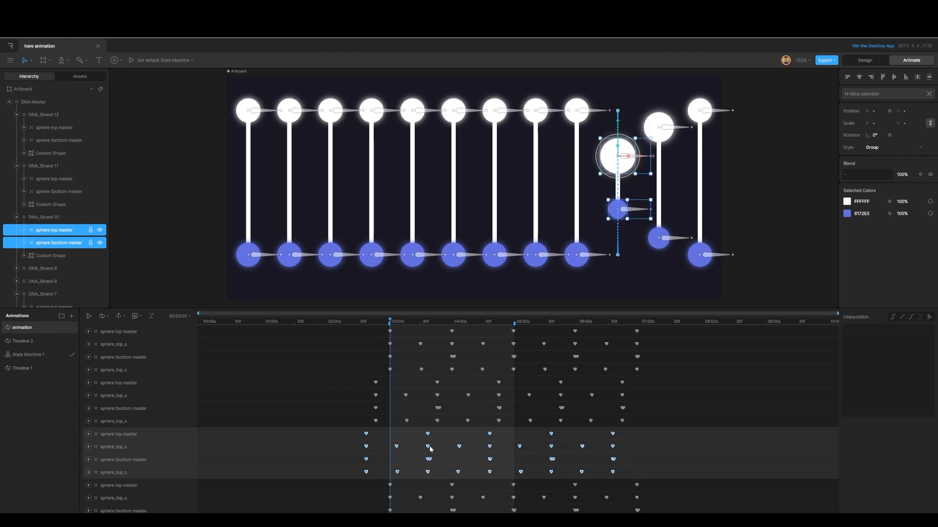
scroll(452, 417, down, 5)
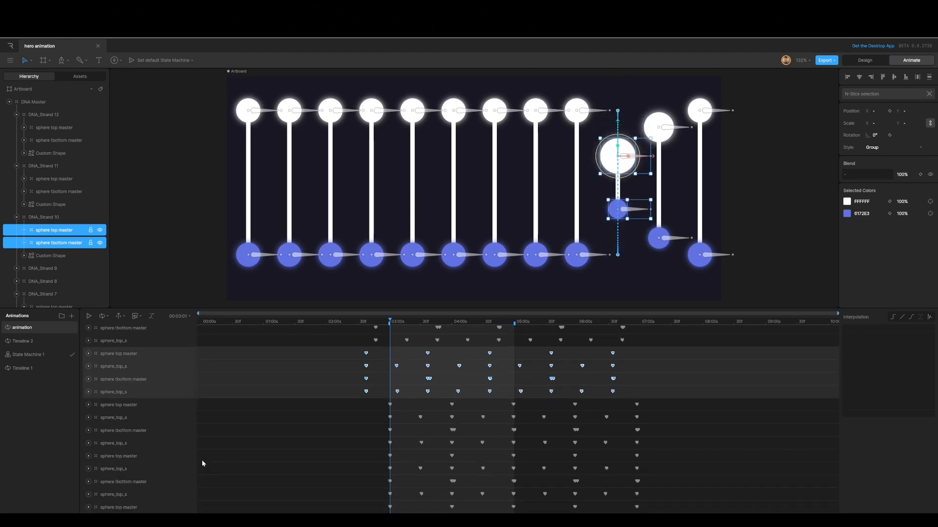
click(122, 405)
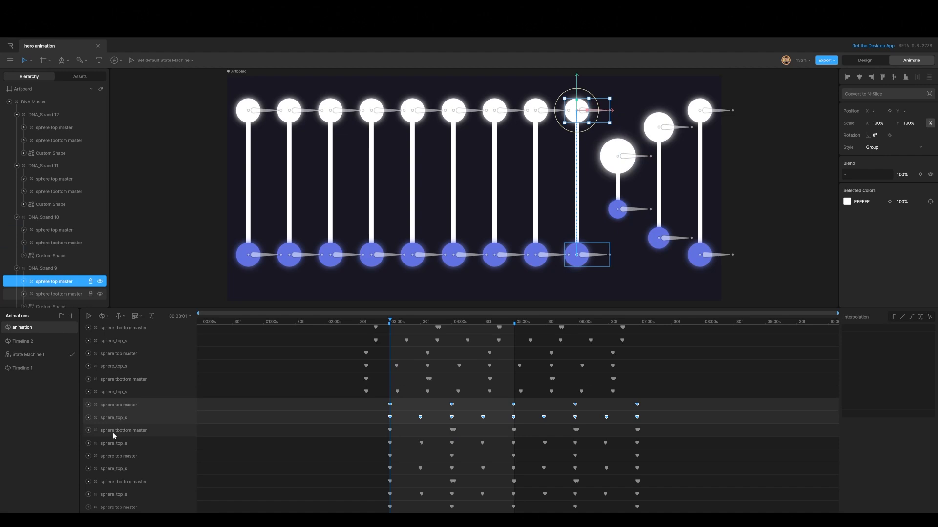
shift+click(113, 432)
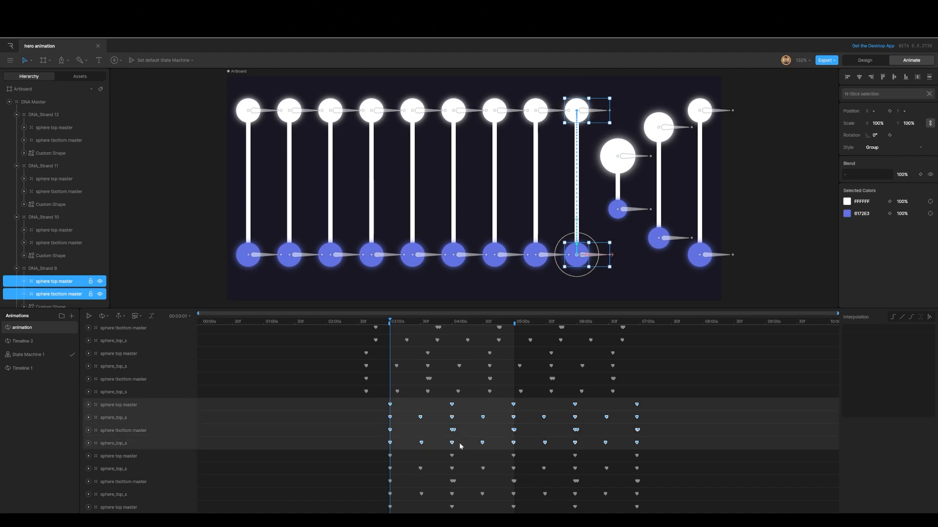
drag(452, 445, 421, 461)
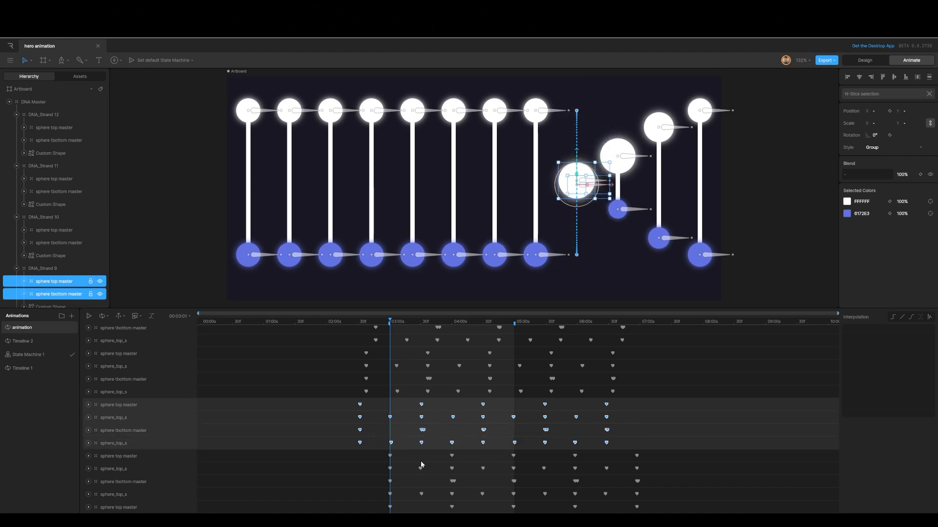
Shift all top and bottom sphere keyframes of DNA_Strand 8 about 0.6 s earlier.
click(132, 458)
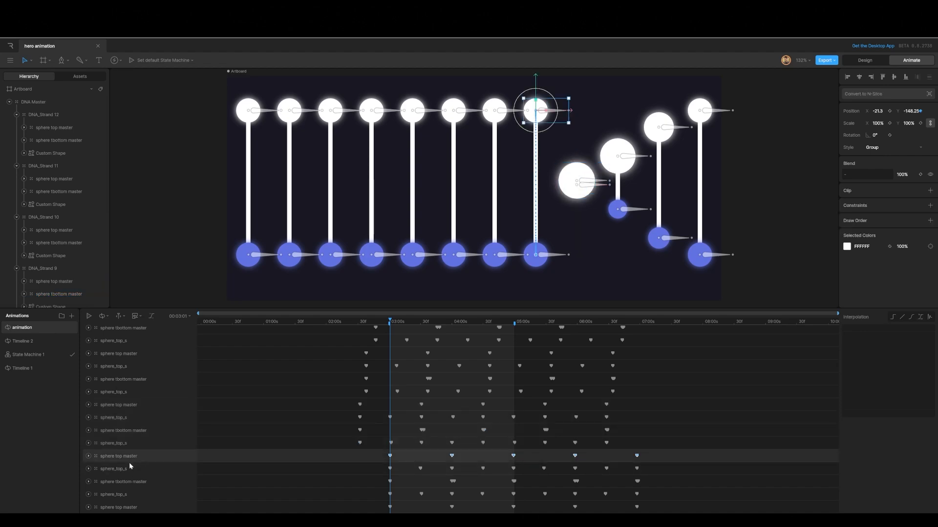
shift+click(122, 494)
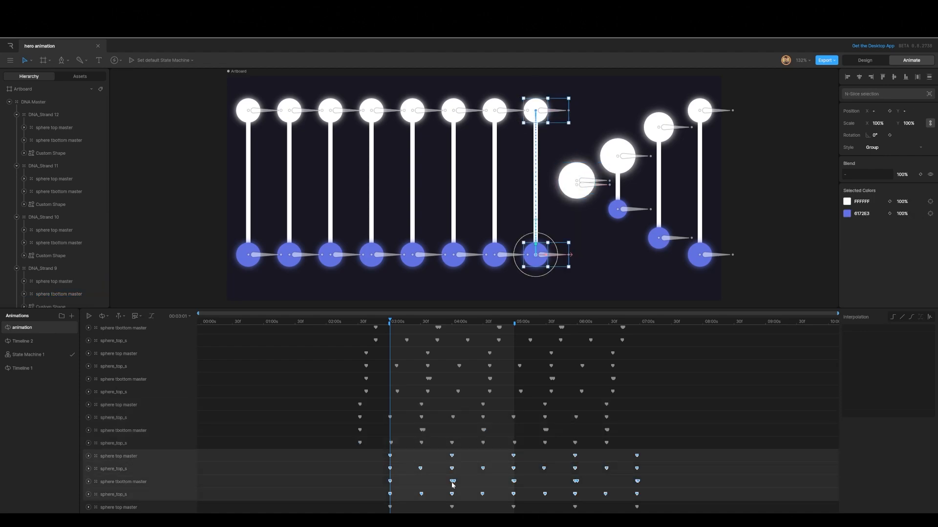
drag(453, 482, 415, 506)
Continue the stagger by shifting the sphere keyframes of DNA_Strand 7 about 0.7 s and DNA_Strand 6 about 1 s earlier.
scroll(470, 422, down, 3)
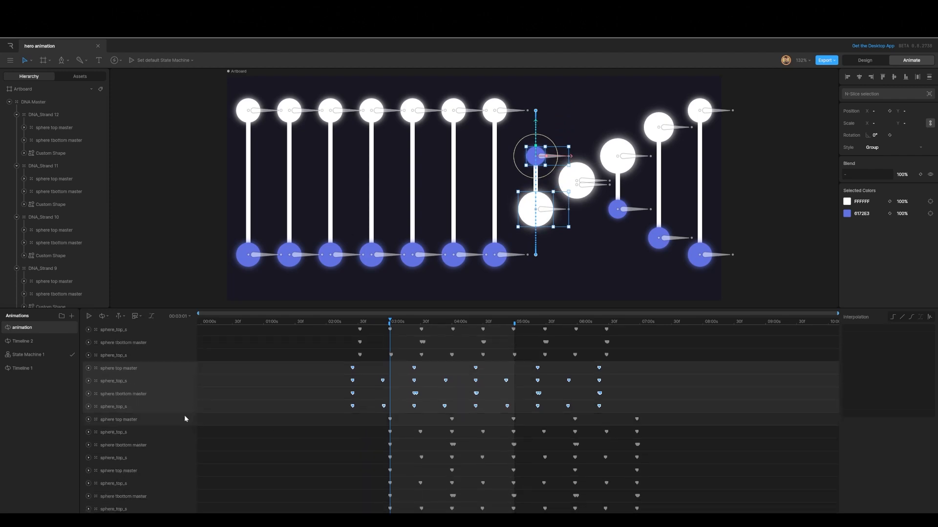
click(121, 459)
drag(450, 433, 392, 469)
scroll(407, 439, down, 1)
click(123, 444)
shift+click(128, 468)
click(124, 443)
shift+click(126, 479)
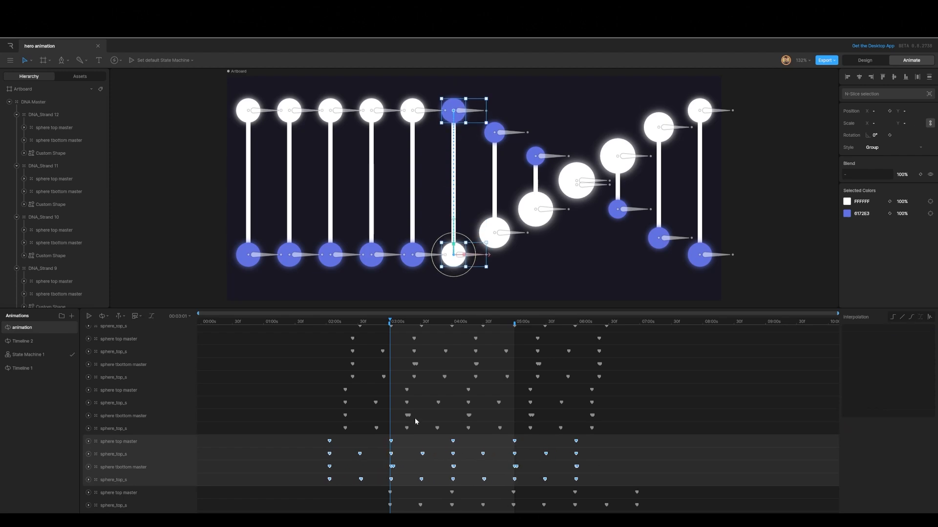
Move all sphere keyframes of DNA_Strand 5 about 1.15 s earlier, slightly ahead of DNA_Strand 6.
scroll(122, 478, down, 1)
scroll(123, 478, down, 4)
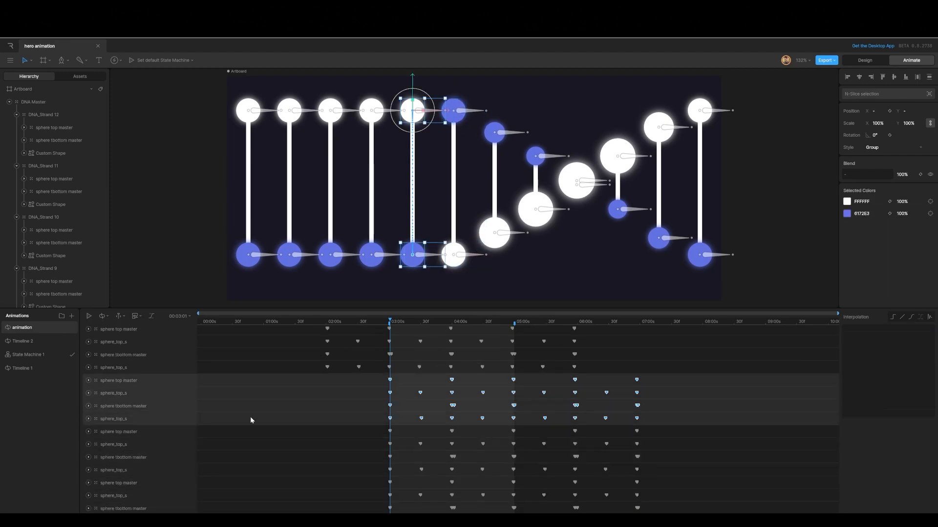
scroll(250, 417, down, 4)
drag(449, 392, 379, 419)
click(116, 385)
shift+click(113, 419)
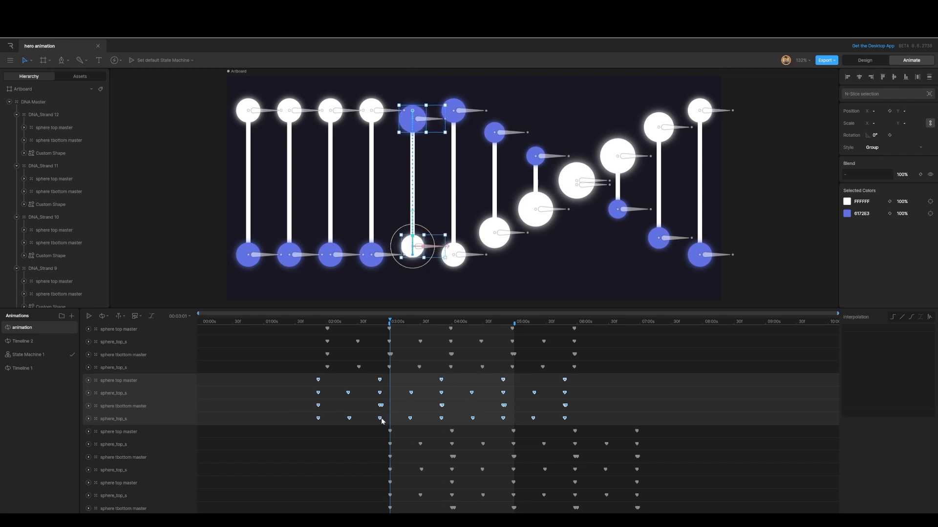
Shift the sphere keyframes of DNA_Strand 4 about 1.3 s earlier and those of DNA_Strand 3 about 1.4 s earlier.
click(119, 432)
shift+click(123, 470)
drag(453, 460, 374, 462)
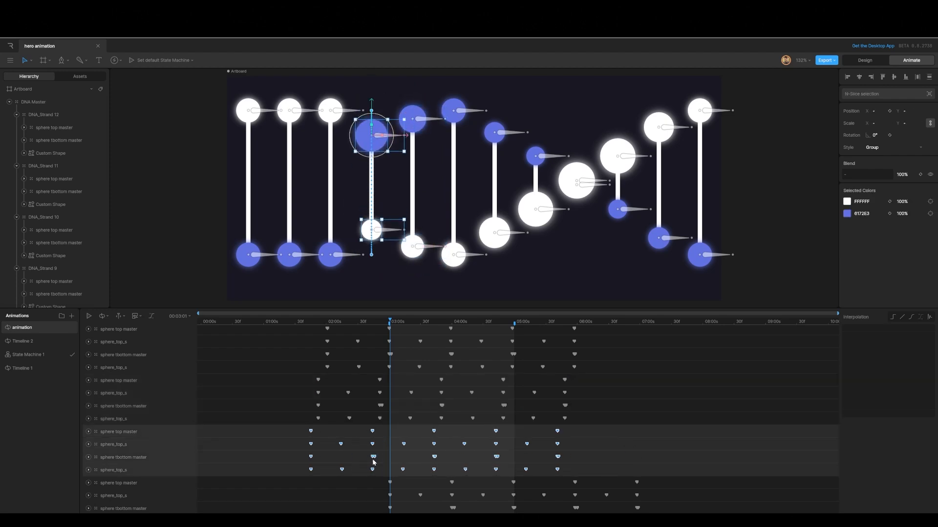
scroll(374, 462, down, 5)
click(119, 368)
shift+click(113, 406)
drag(452, 407, 367, 408)
Complete the stagger by moving the sphere keyframes of the second strand about 1.5 s and the first strand about 1.7 s earlier.
click(133, 421)
shift+click(122, 458)
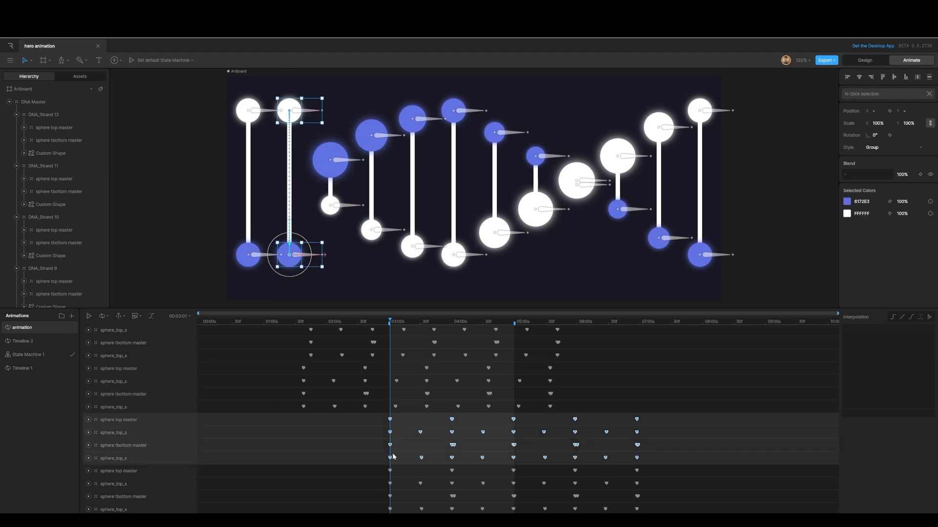
drag(452, 445, 358, 460)
click(119, 471)
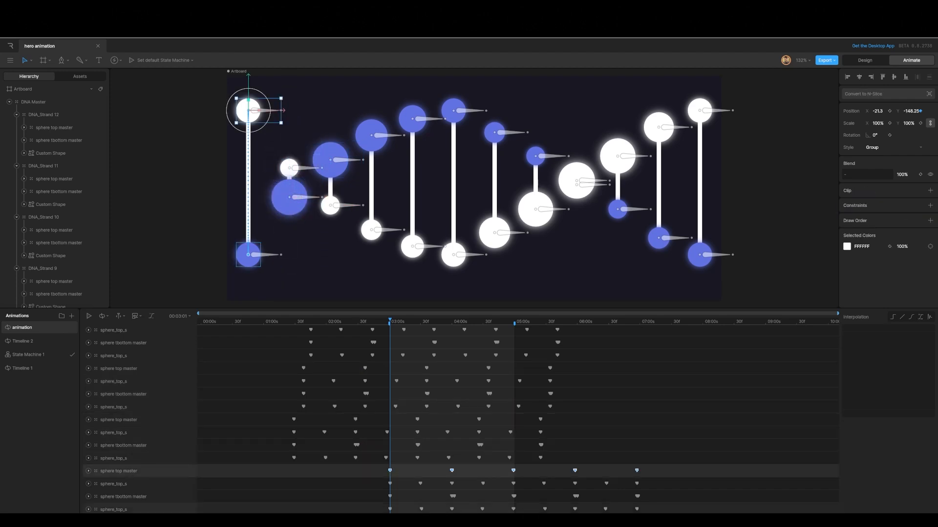
shift+click(114, 510)
drag(451, 497, 344, 493)
Preview the staggered DNA animation, then return the playhead to about the work area's start.
key(space)
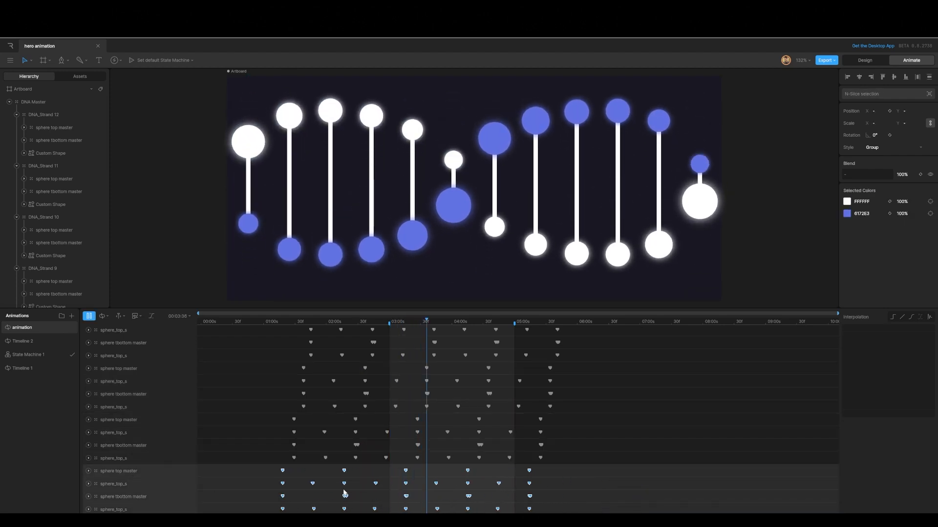
key(space)
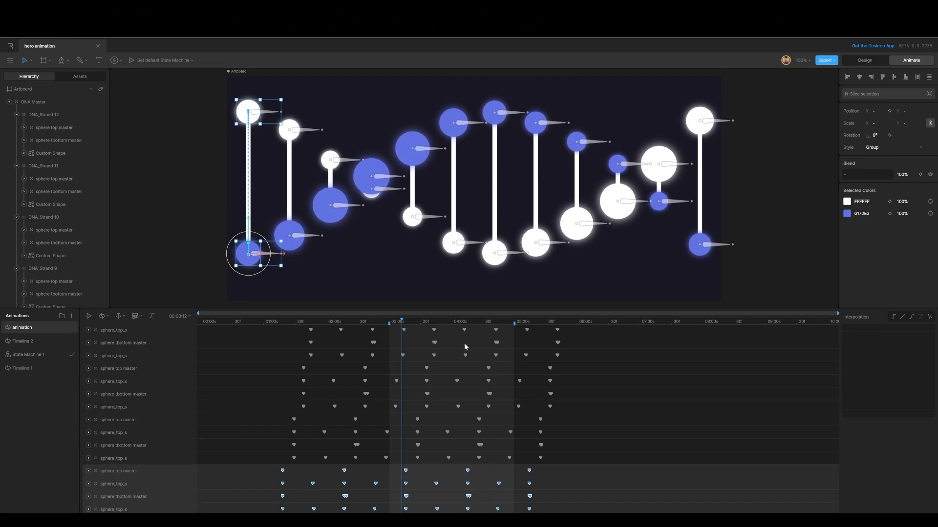
scroll(499, 232, up, 3)
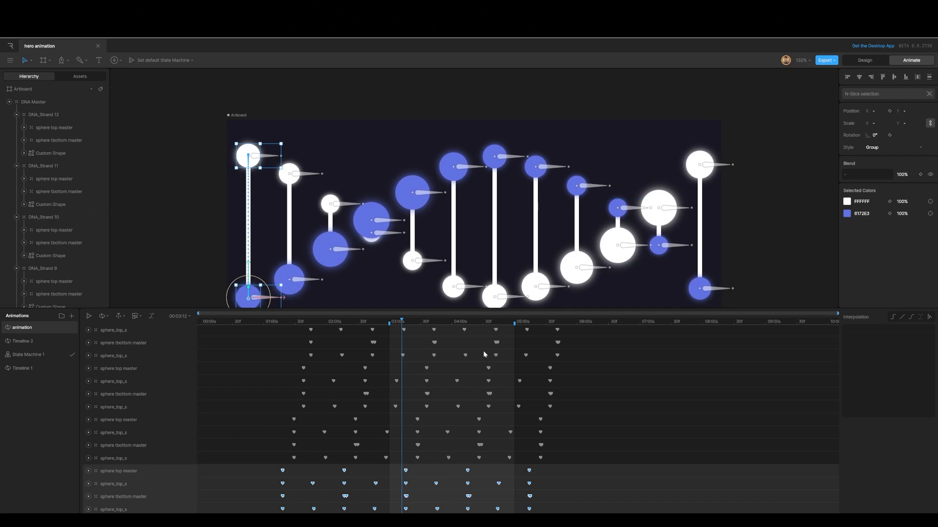
drag(406, 321, 391, 325)
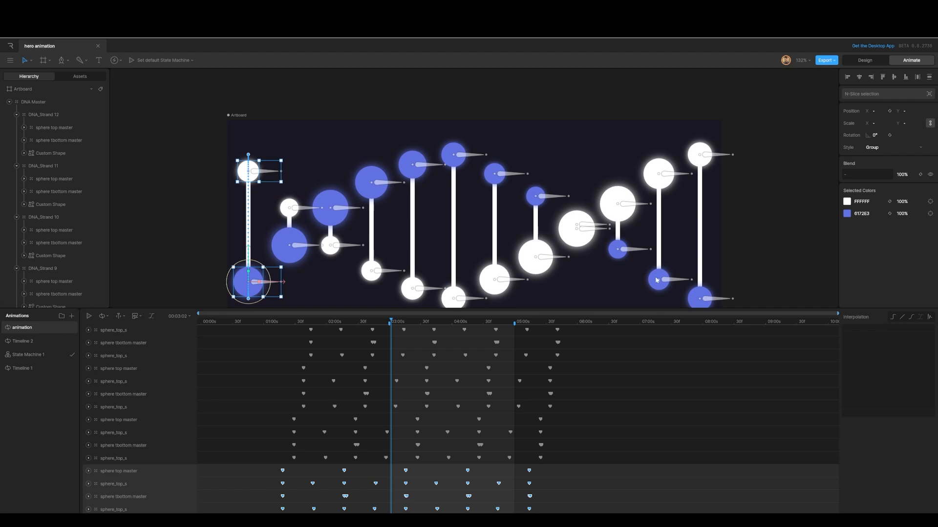
Select the artboard and fit it fully in the canvas for viewing the animation.
click(24, 90)
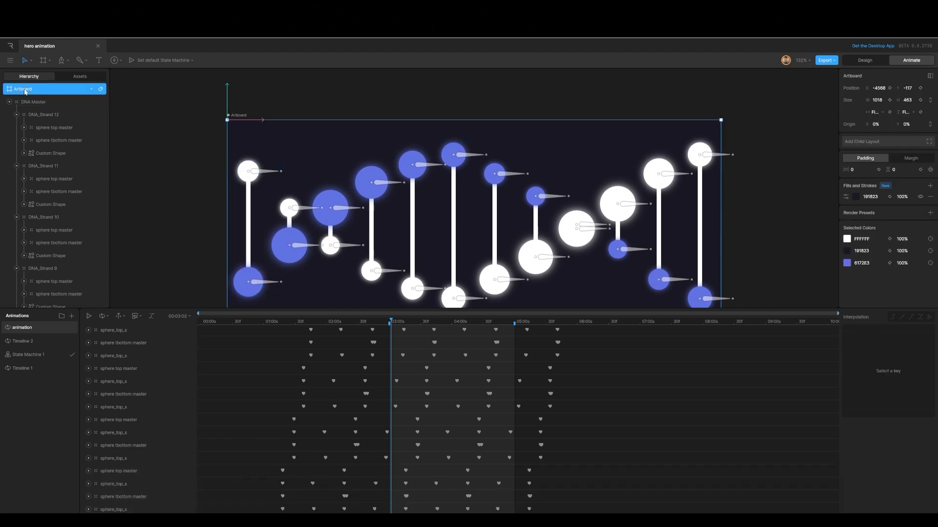
key(Escape)
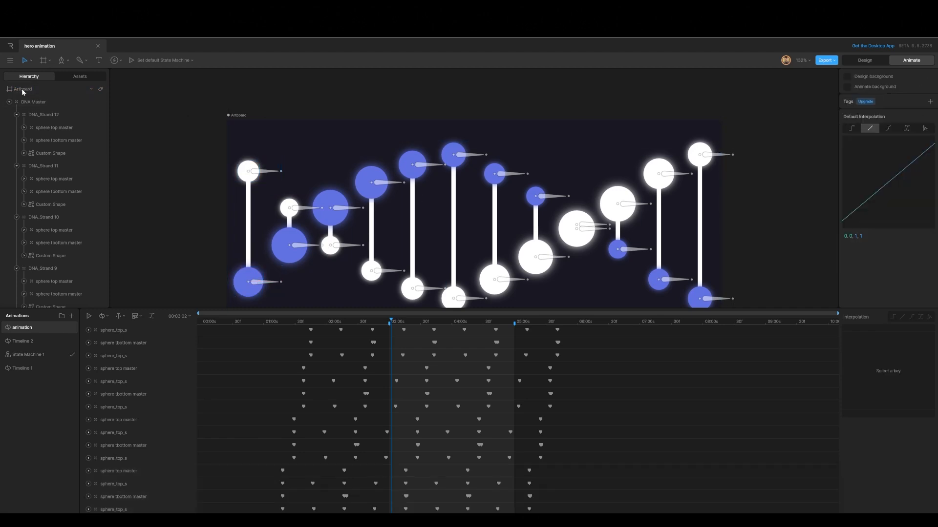
click(27, 91)
key(space)
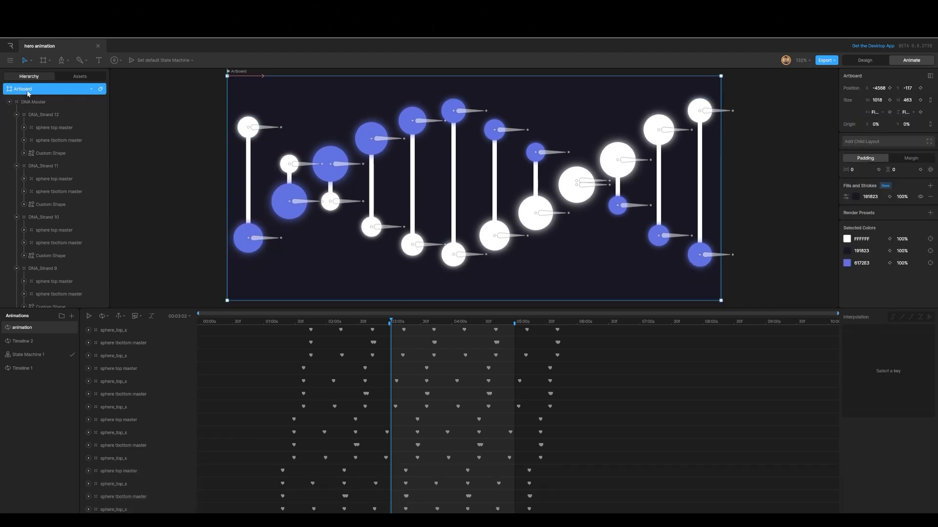